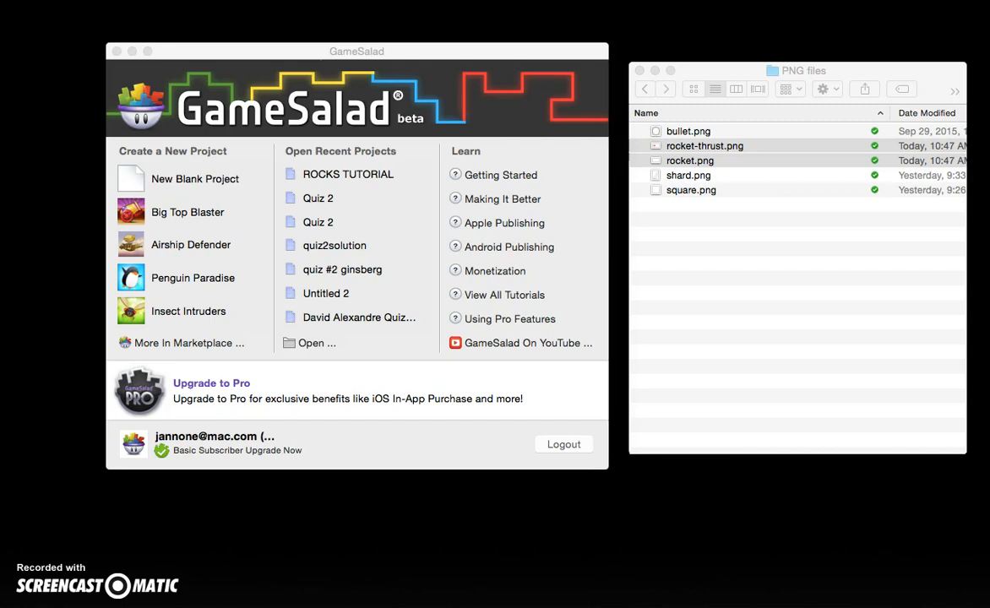
- Select all five image files, from bullet.png through square.png, in the PNG files folder
click(711, 73)
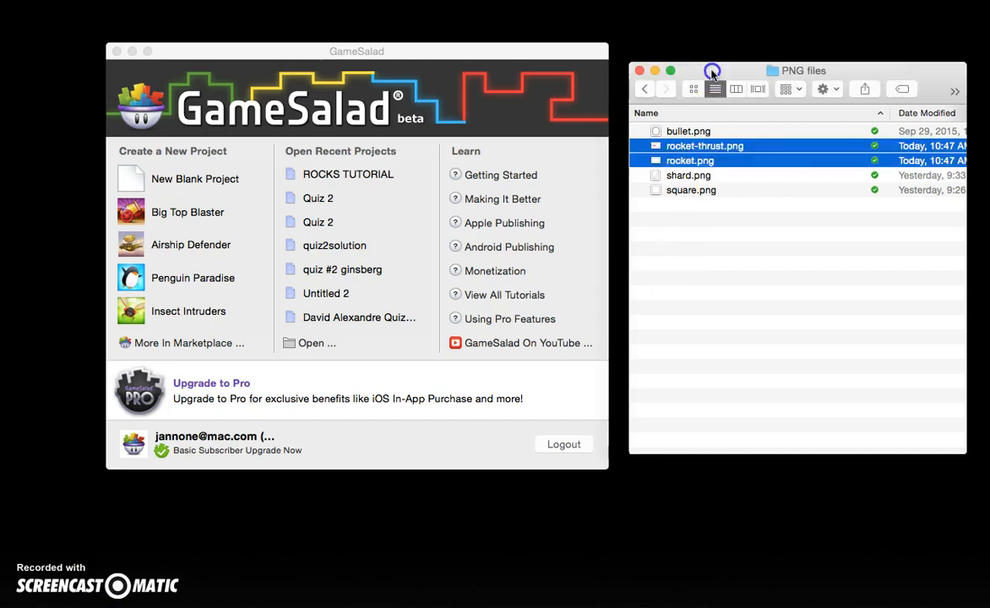
click(690, 131)
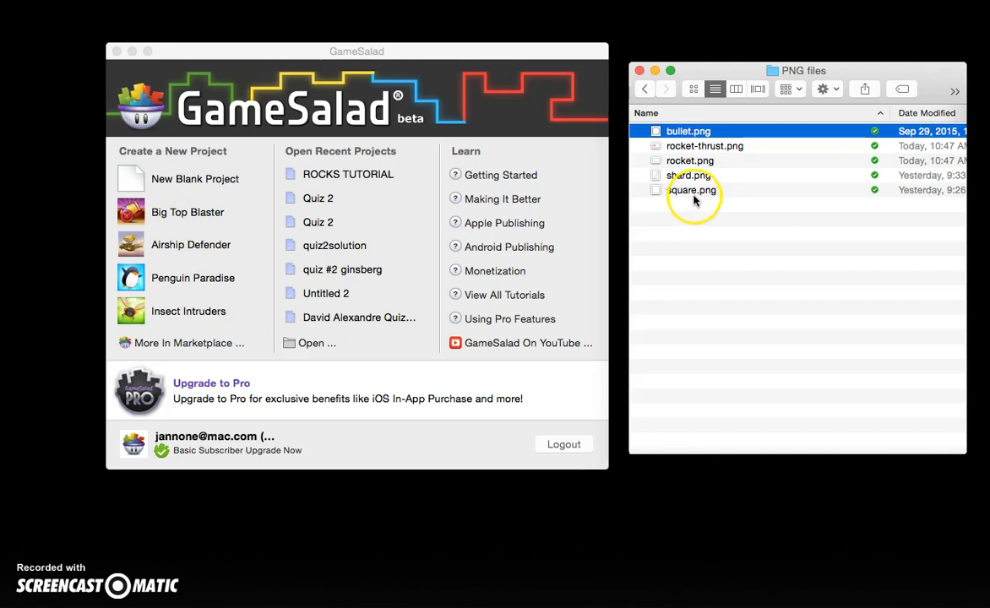
shift+click(694, 193)
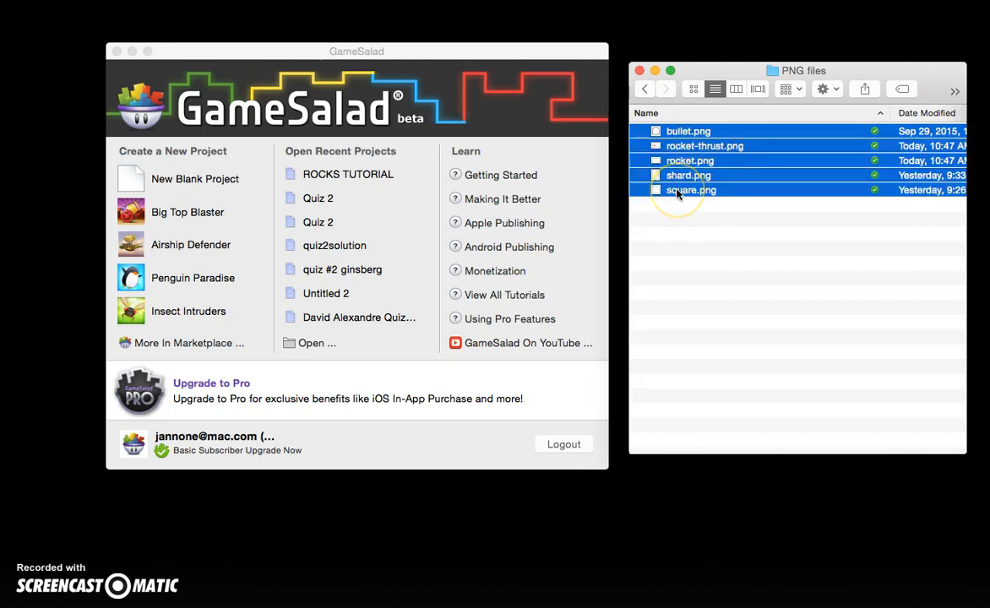
- Create a new blank project titled SQUARES with iPhone 5 Landscape as its platform
click(118, 174)
click(129, 178)
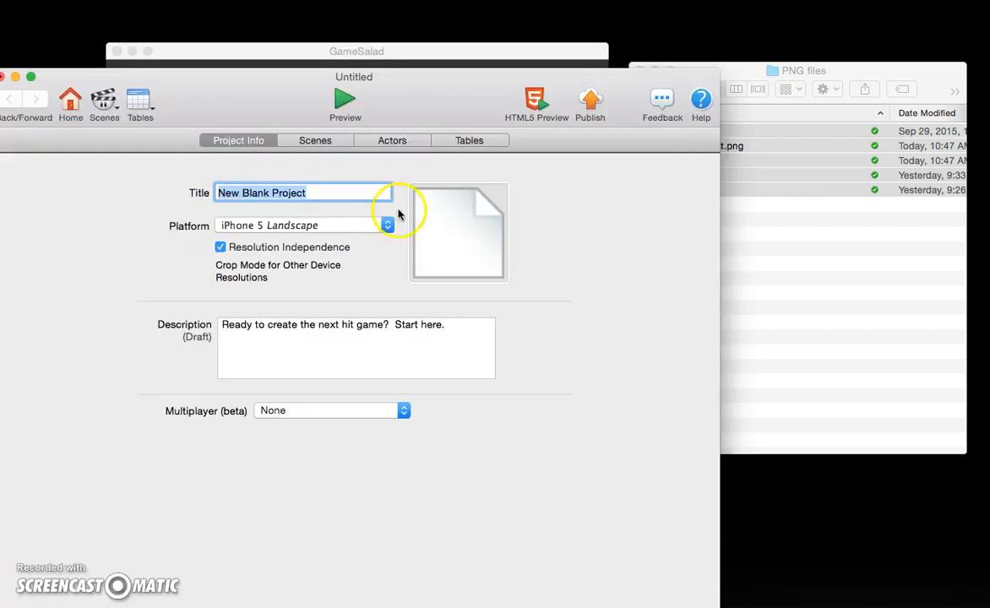
text(S)
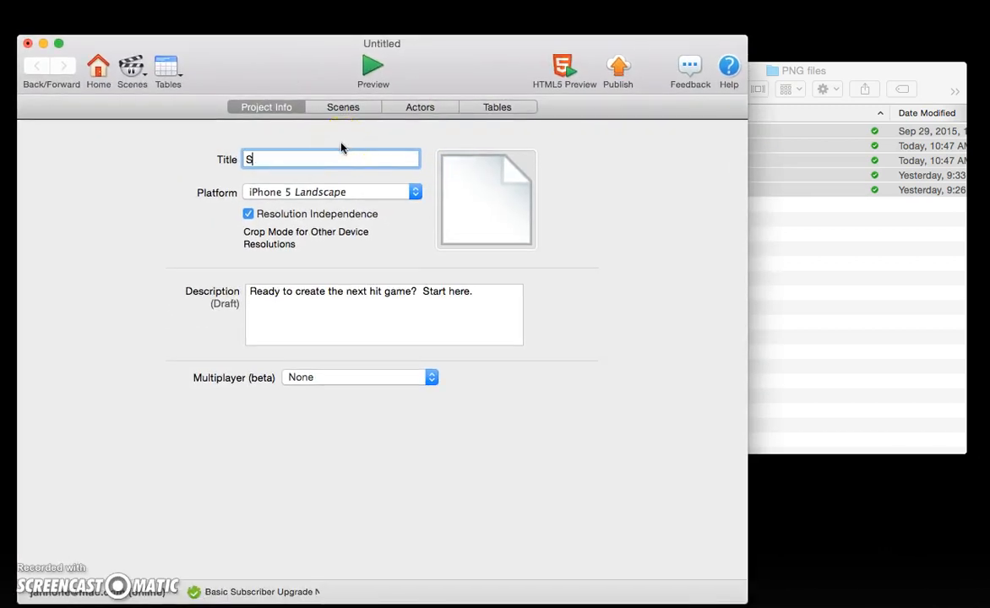
text(QUARES)
click(342, 192)
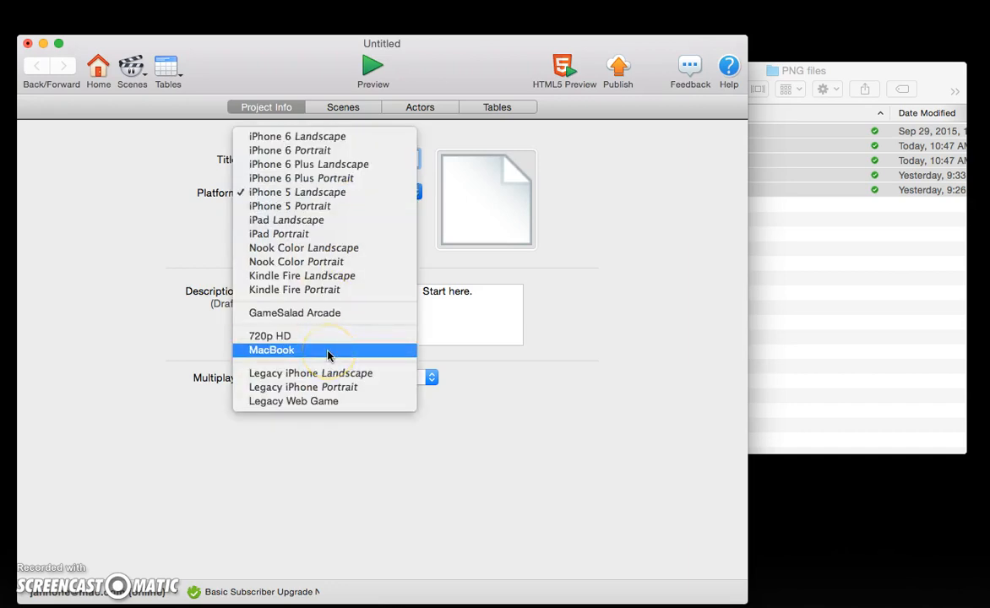
click(308, 192)
click(287, 48)
mouse_move(287, 48)
mouse_down()
mouse_move(269, 40)
mouse_move(272, 48)
mouse_up()
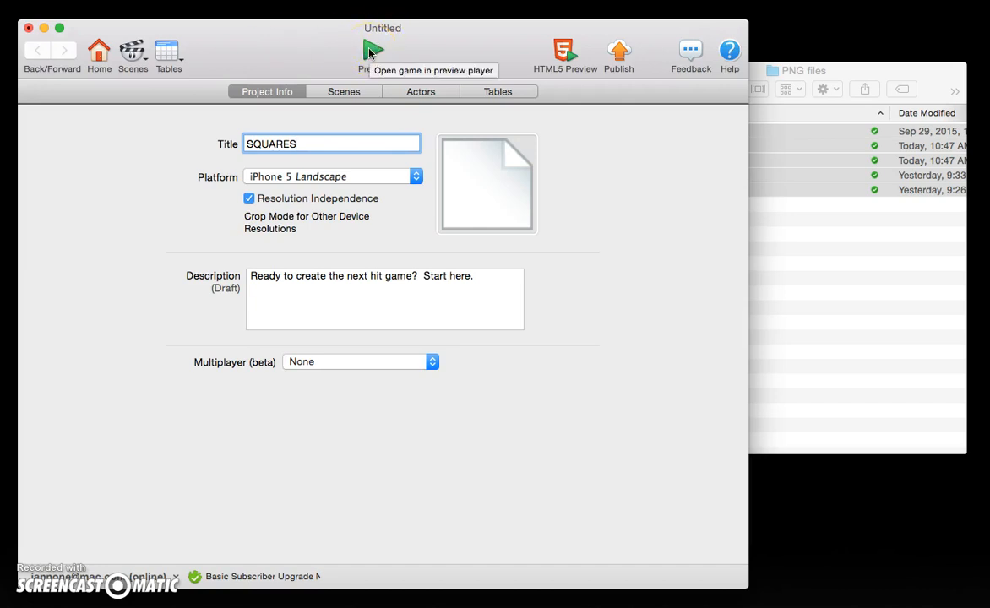
- Open the Initial Scene and import the five selected PNG files into the project's image library
click(345, 91)
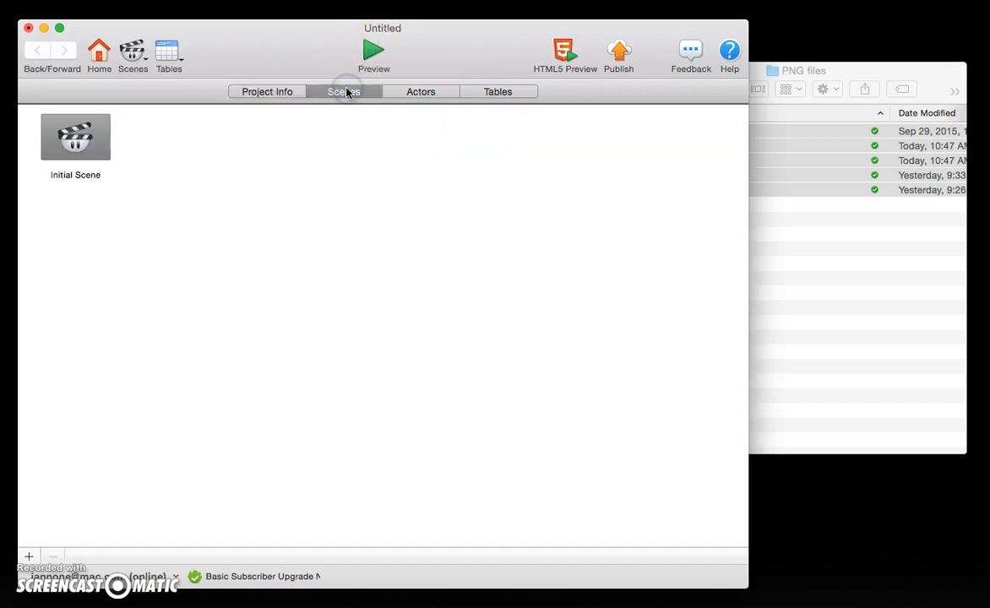
double_click(74, 145)
click(239, 346)
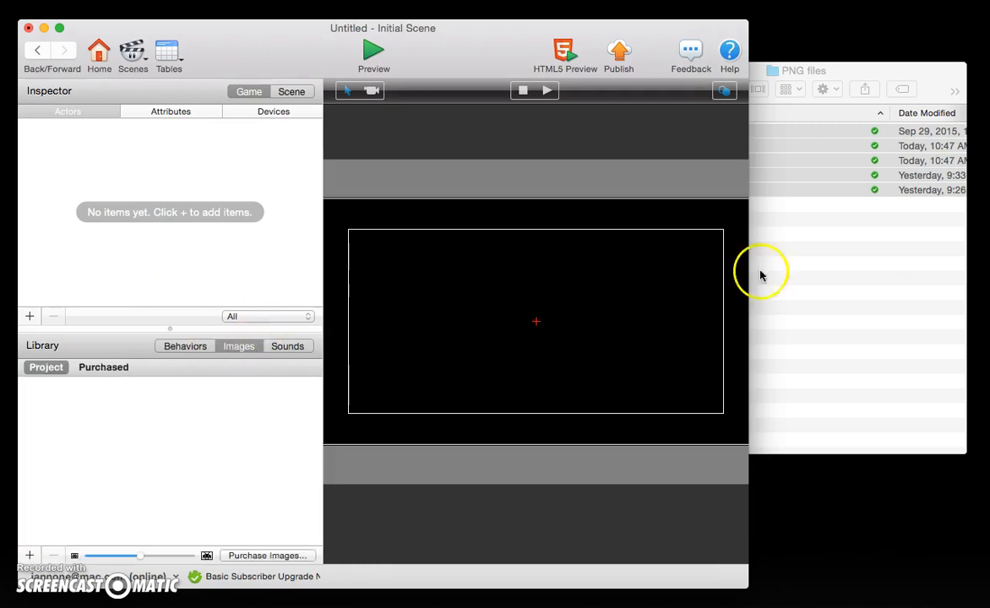
click(811, 177)
drag(811, 177, 173, 437)
- Close the PNG files folder window and enlarge the project window to fill the screen
click(639, 70)
drag(494, 44, 562, 42)
drag(810, 584, 936, 583)
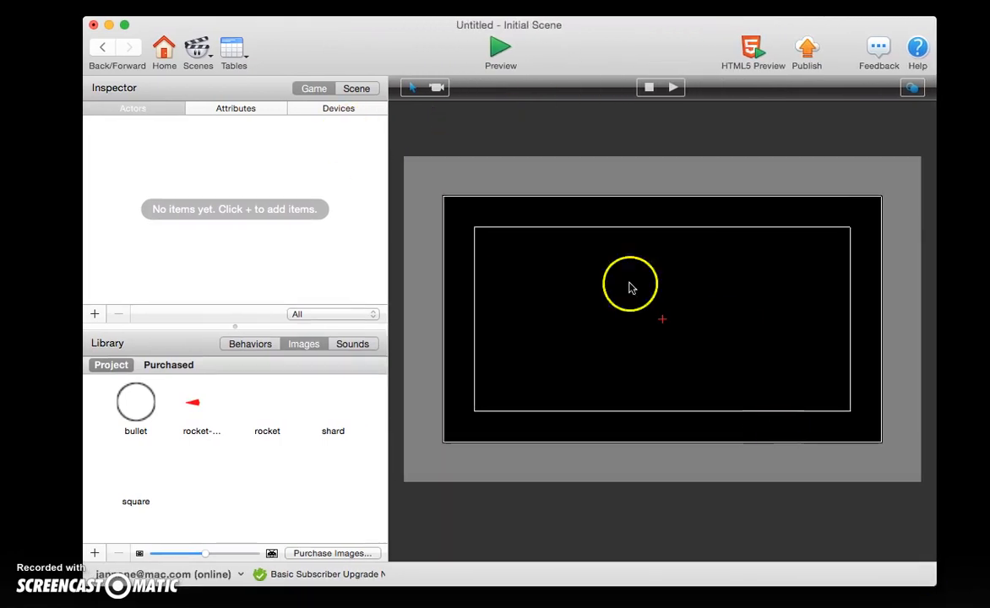
drag(372, 46, 301, 38)
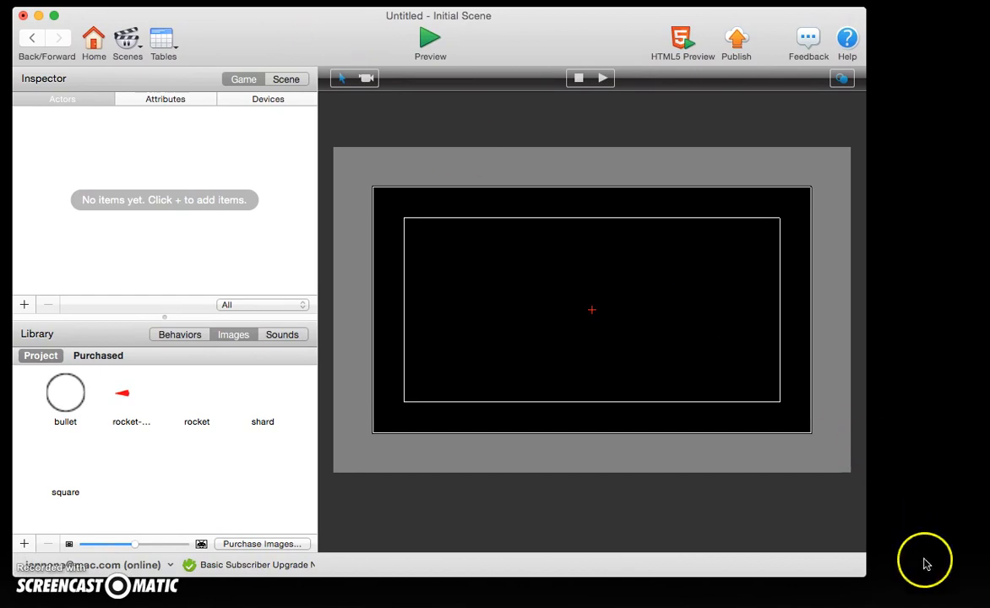
drag(858, 571, 973, 589)
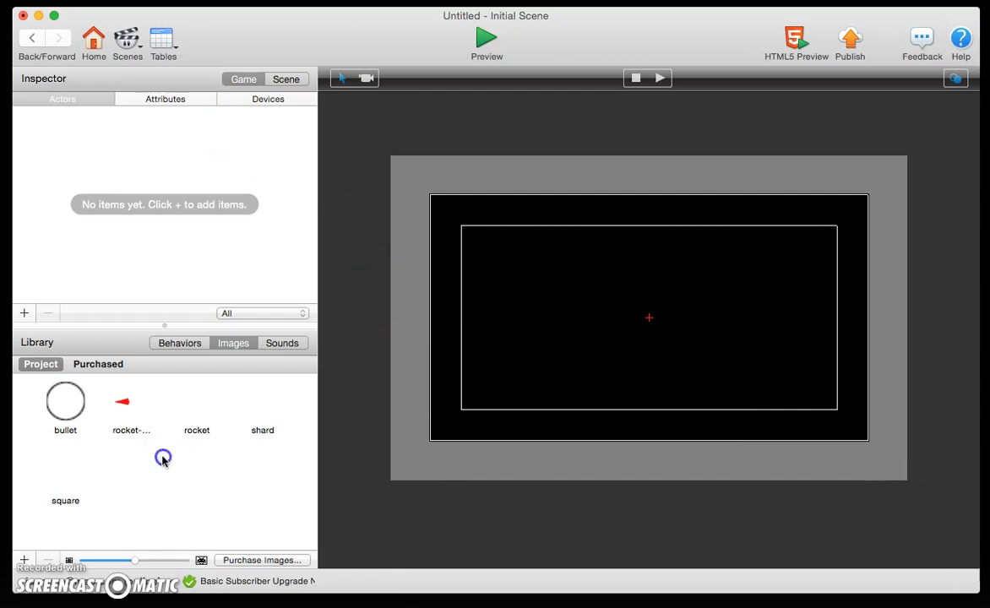
- Place the rocket image at the centre of the scene as an actor
click(199, 400)
drag(205, 403, 667, 319)
click(647, 372)
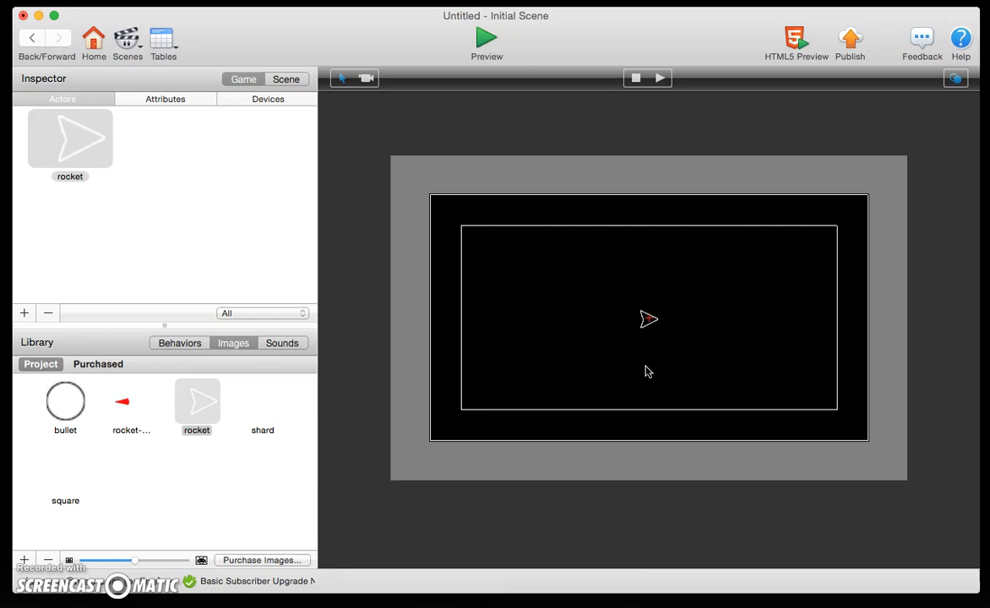
click(614, 294)
click(651, 308)
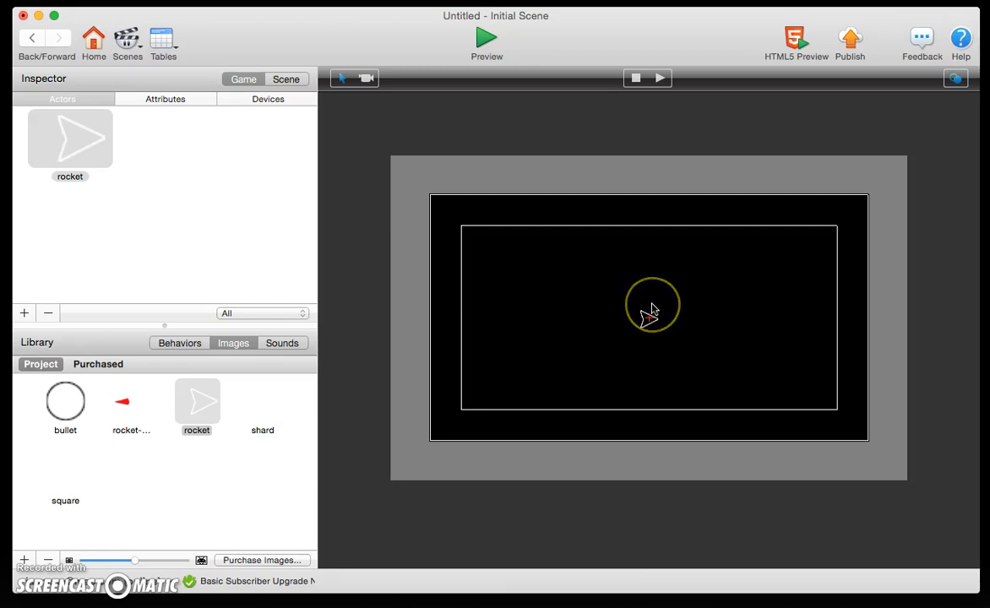
click(467, 234)
- Open the rocket actor and create a rule that triggers when the right arrow key is down
double_click(68, 148)
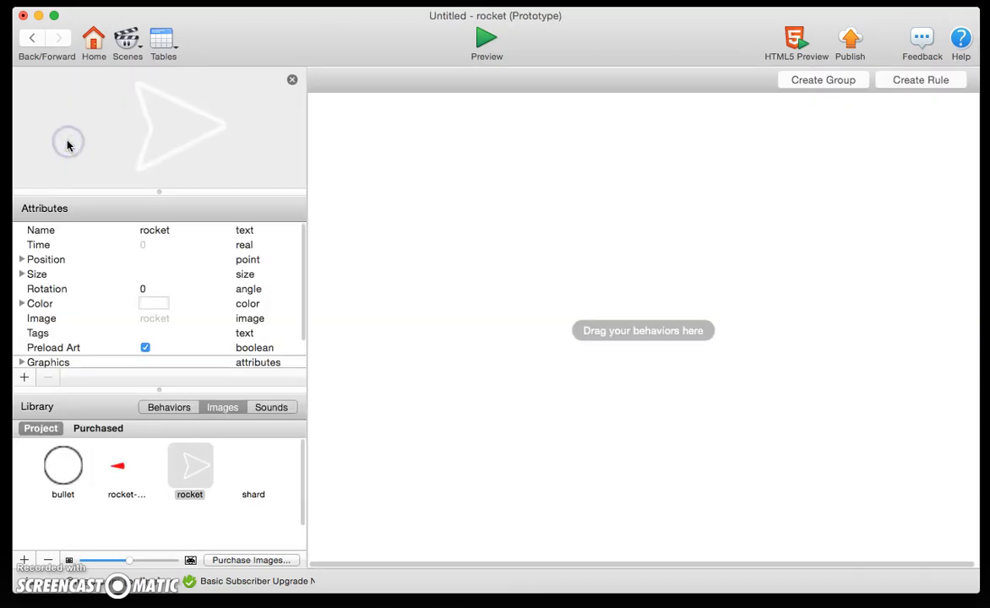
click(902, 82)
click(492, 150)
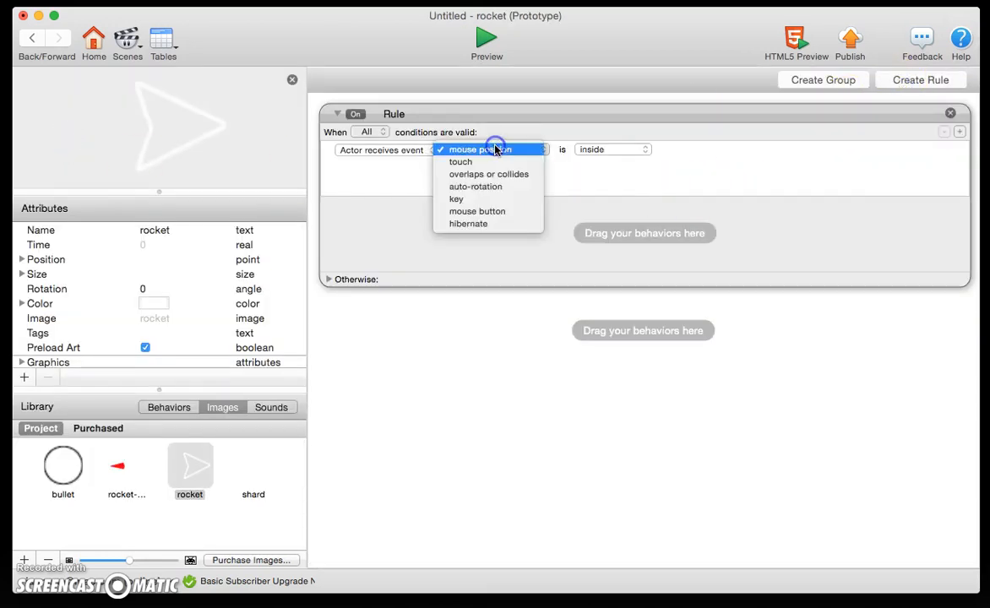
click(485, 201)
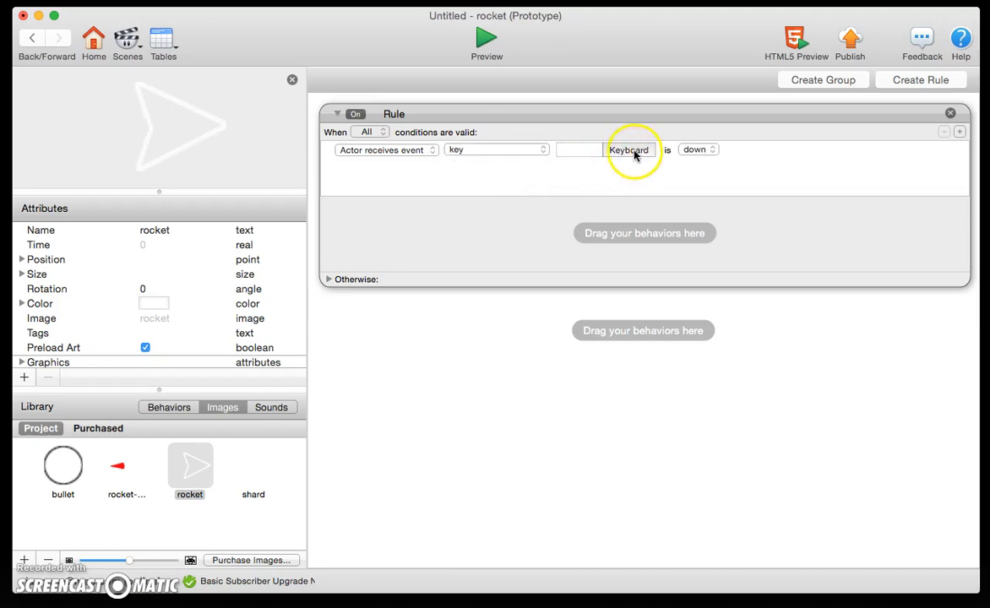
click(634, 148)
drag(750, 152, 726, 161)
click(923, 291)
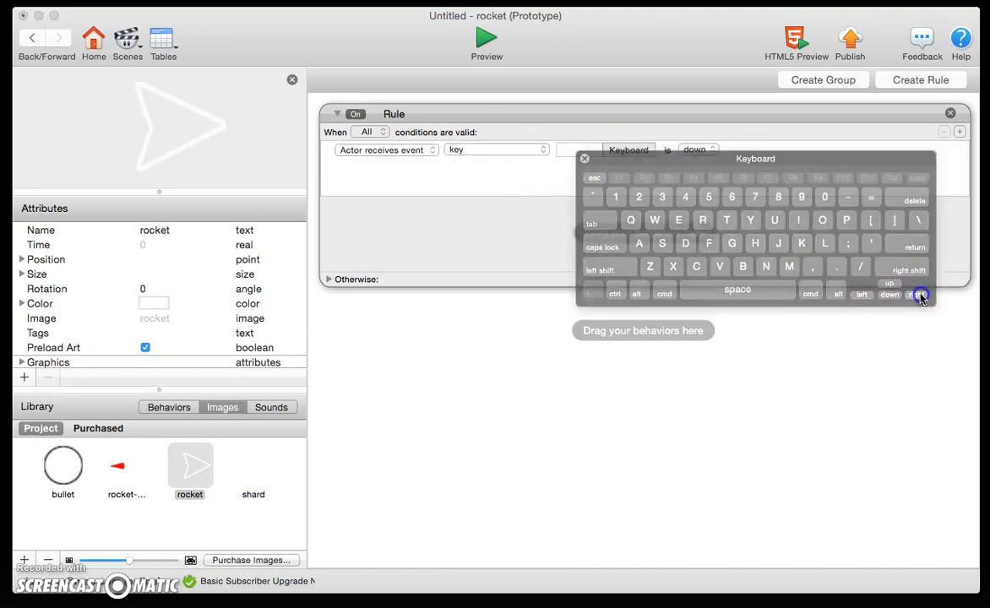
- Add a Rotate behavior with clockwise direction to the right-key rule
click(167, 408)
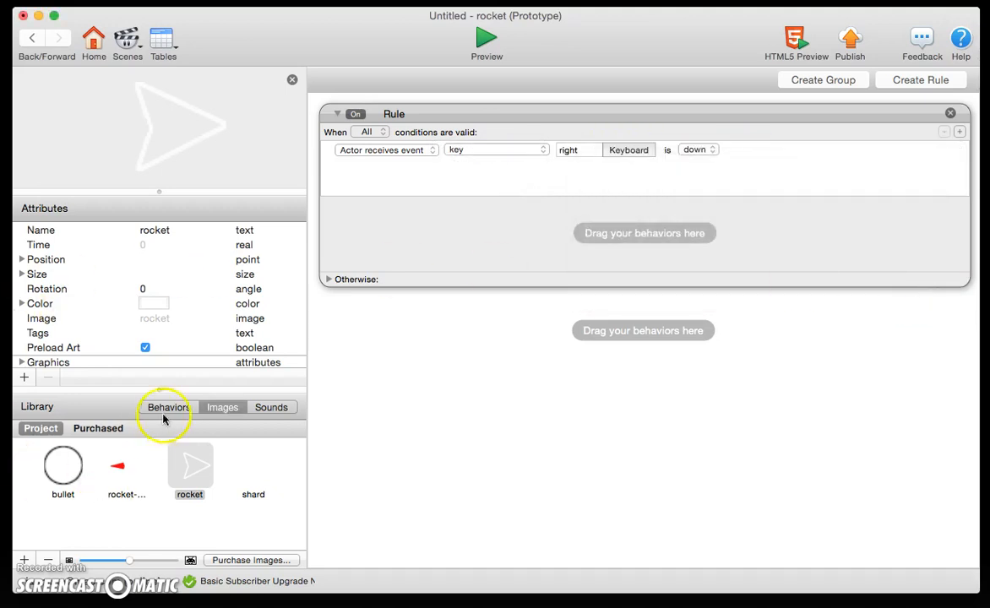
click(87, 478)
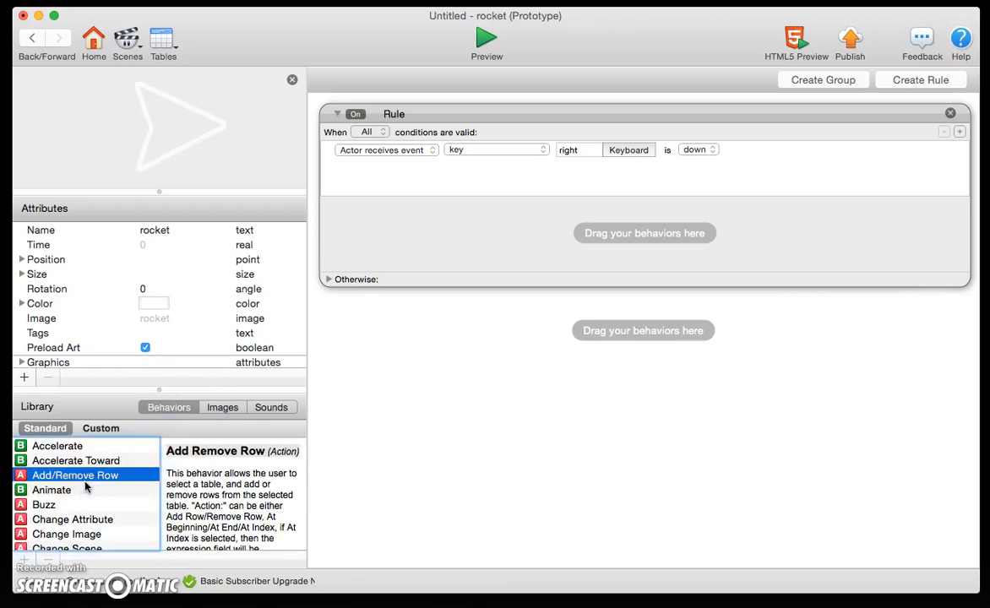
scroll(86, 486, down, 10)
click(48, 544)
drag(48, 543, 365, 217)
click(400, 238)
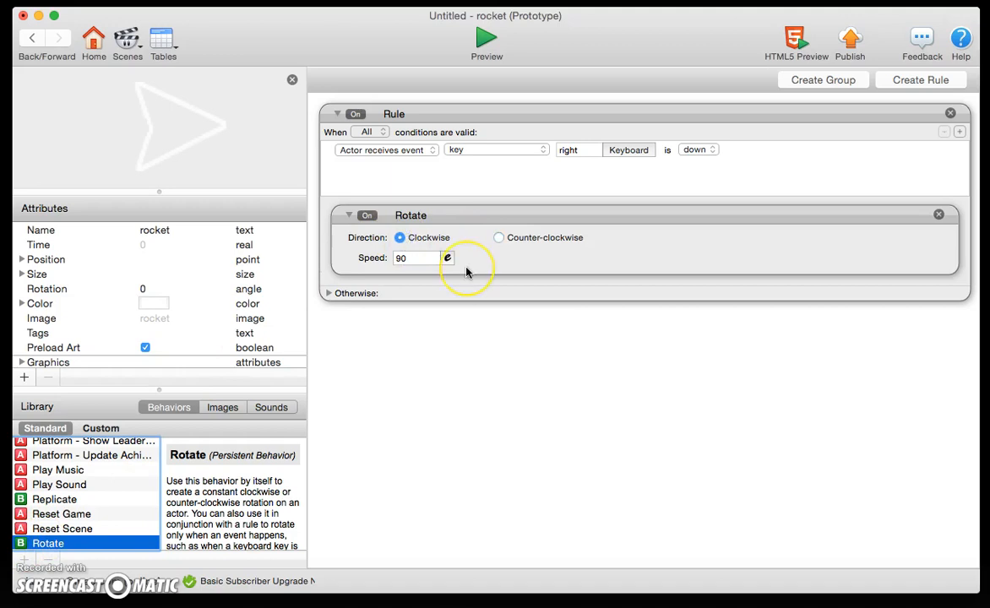
- Name the rule Rotate Right and place a duplicate of it directly below
double_click(397, 113)
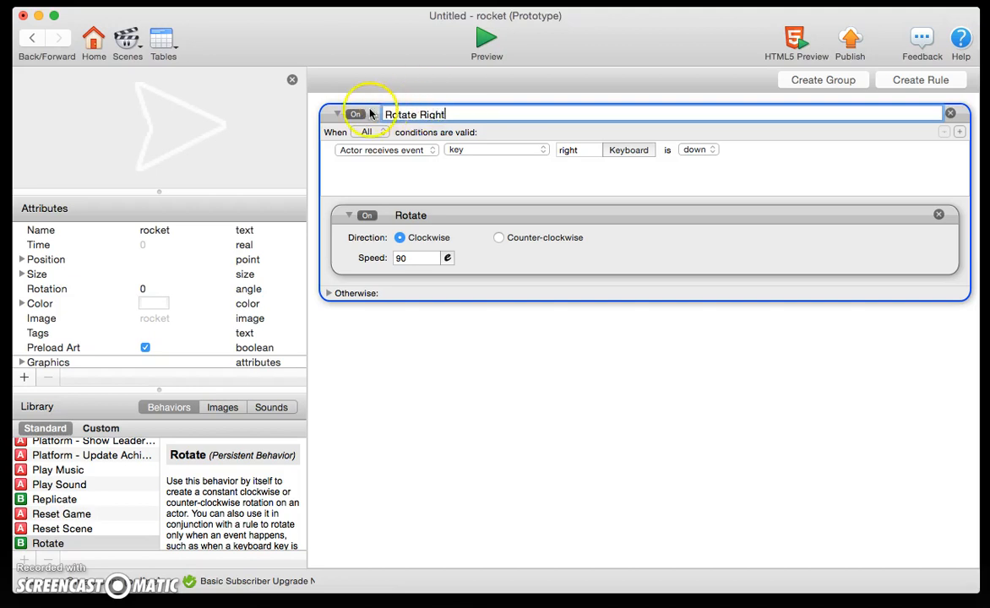
click(488, 343)
click(510, 113)
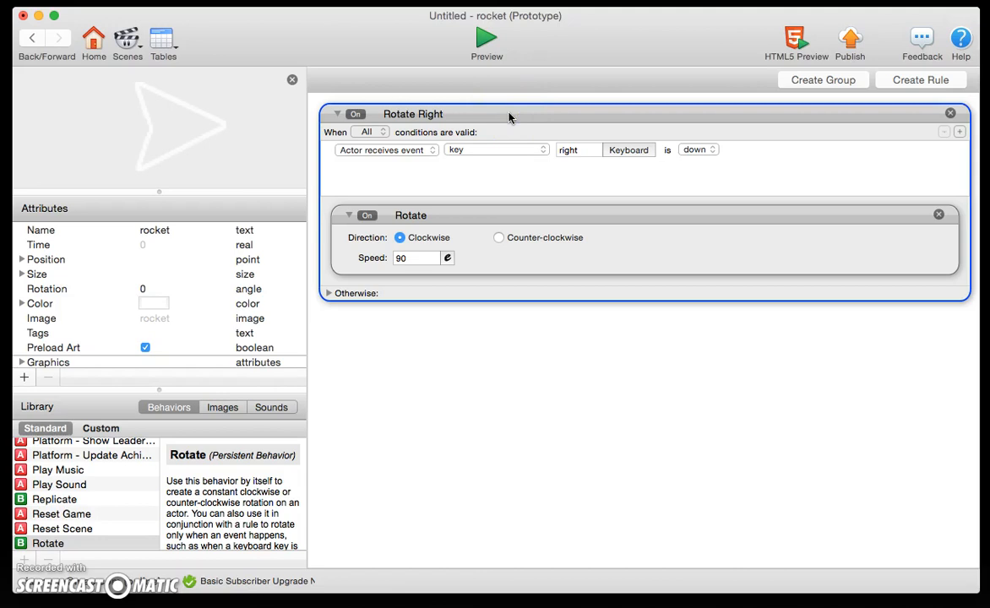
alt+drag(510, 113, 507, 338)
click(529, 386)
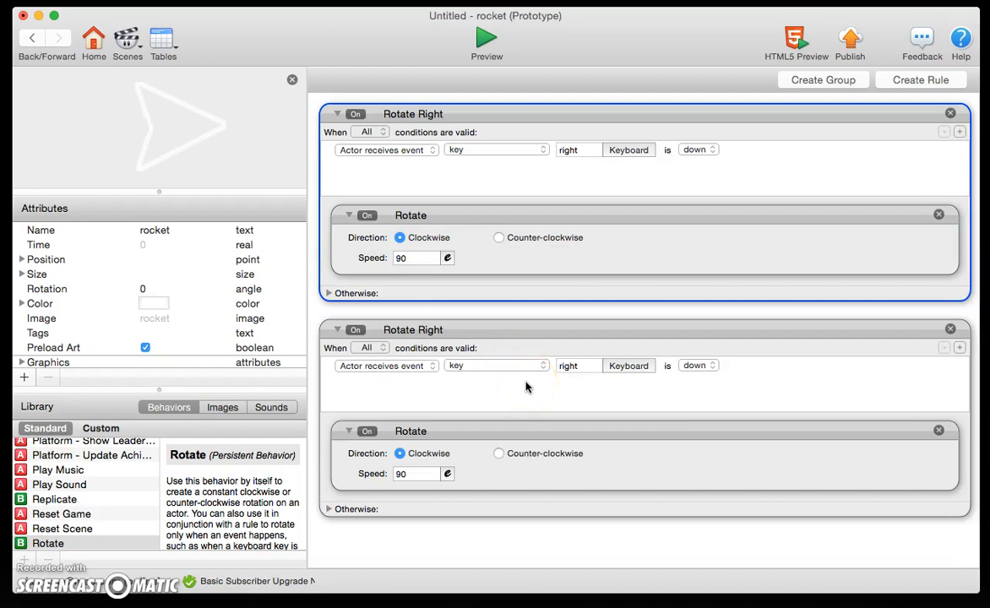
- Rename the duplicated rule as Rotate Left
double_click(433, 331)
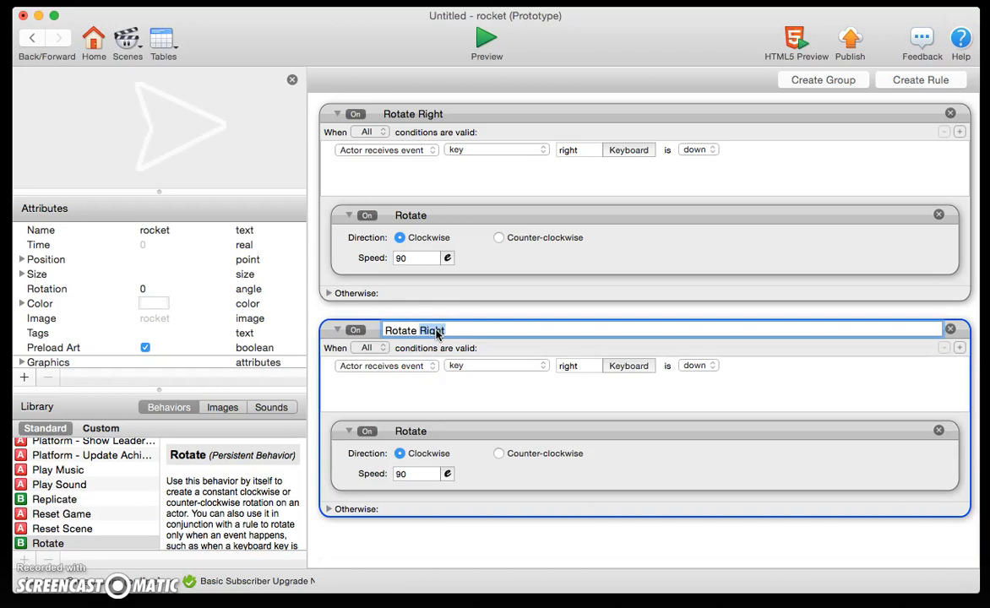
key(BackSpace)
key(BackSpace)
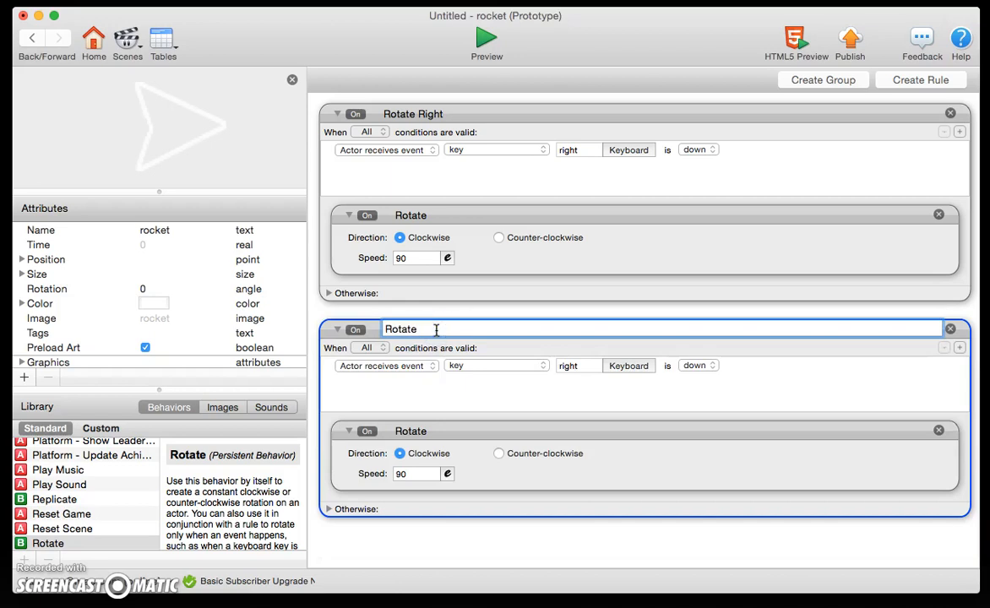
text(LEft)
click(426, 330)
key(BackSpace)
text(eft)
- Set the Rotate Left rule's key to left and its rotation direction to counter-clockwise
click(631, 366)
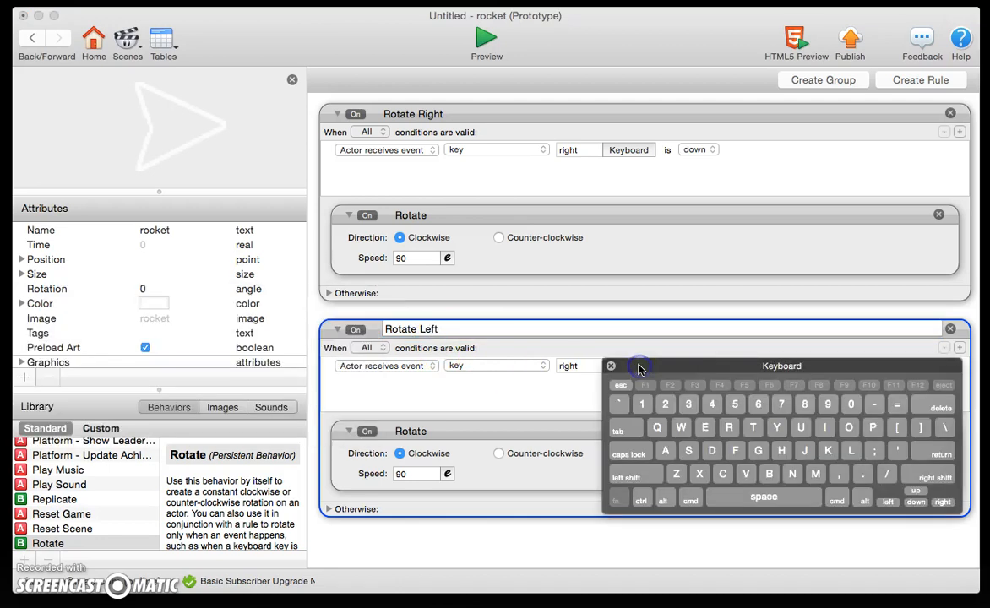
click(889, 503)
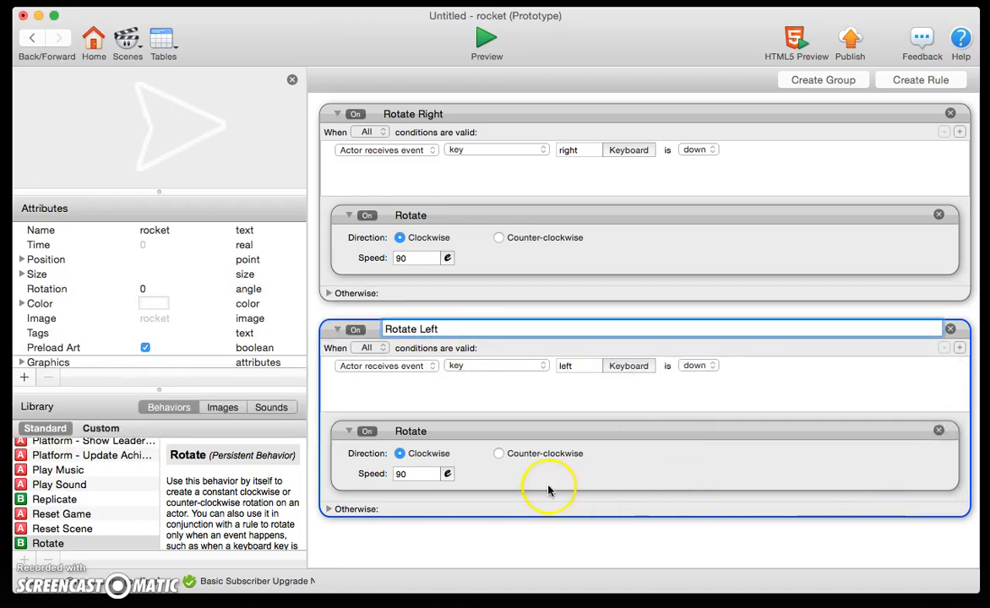
click(499, 453)
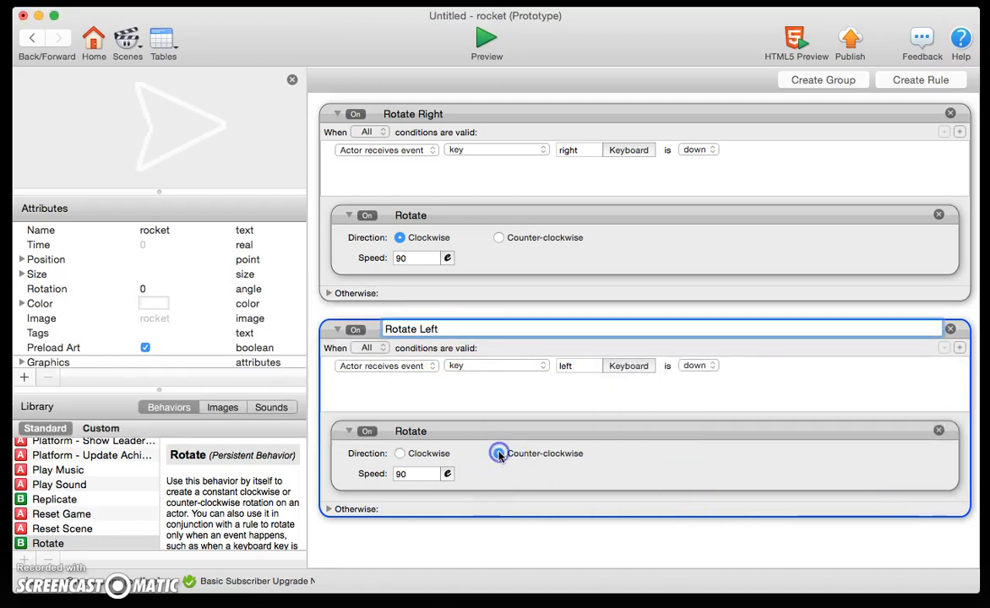
- Collapse the Rotate Right and Rotate Left rules and combine them in a group named Rotation Rules
click(337, 329)
click(337, 114)
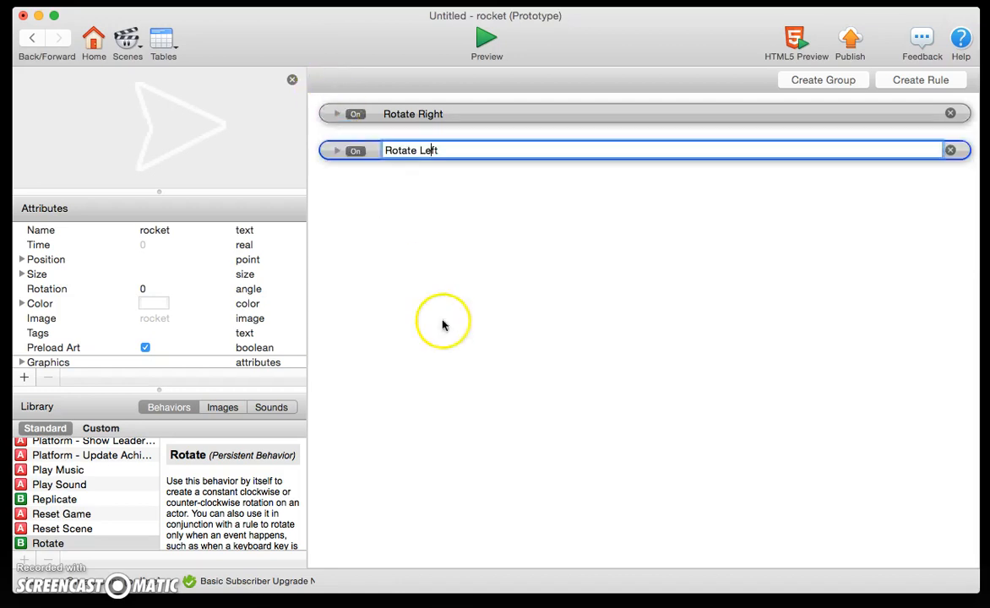
click(441, 287)
click(498, 114)
shift+click(494, 150)
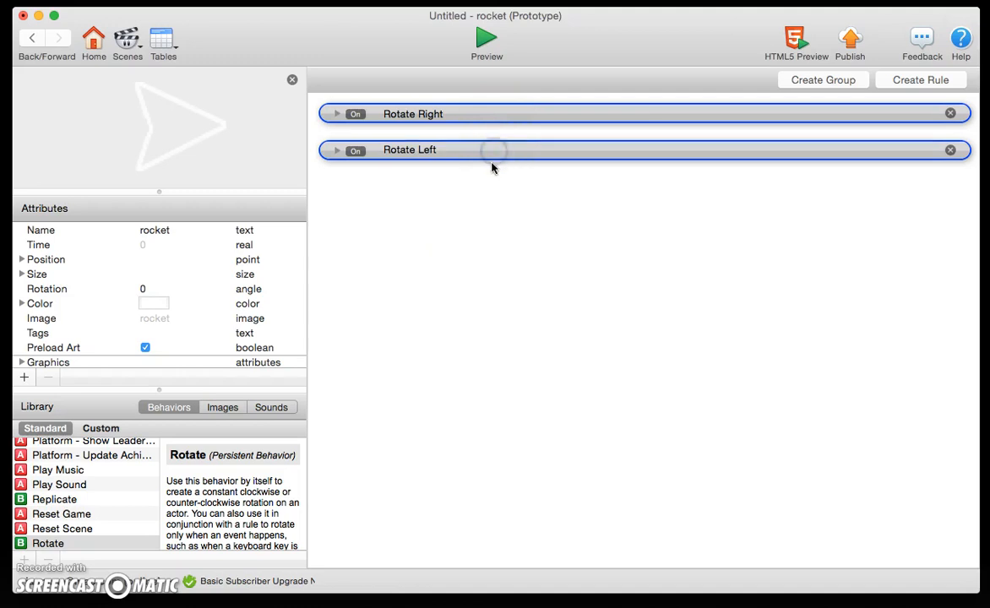
click(813, 80)
double_click(397, 114)
text(Rotation Rules)
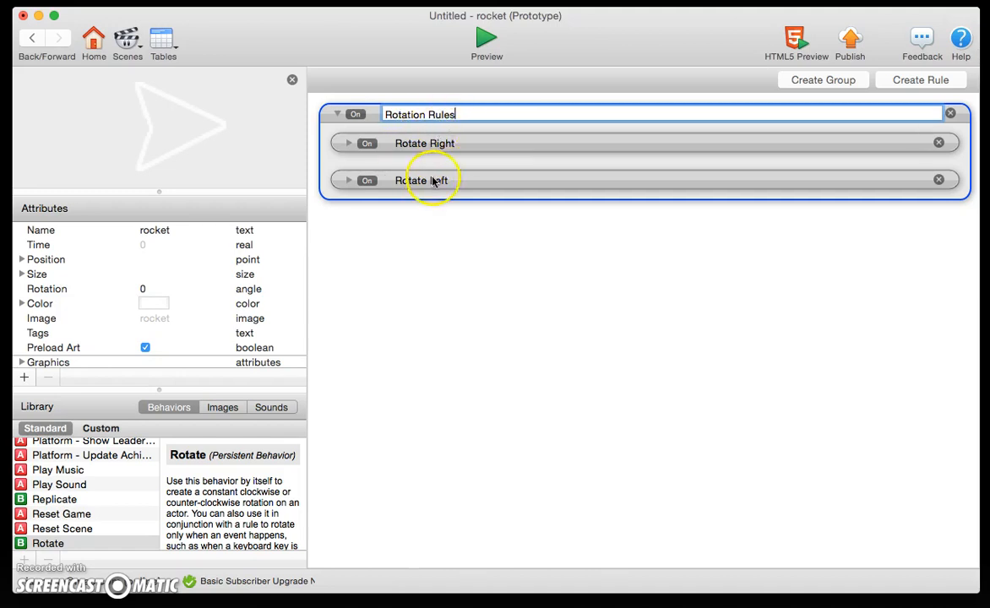
click(471, 233)
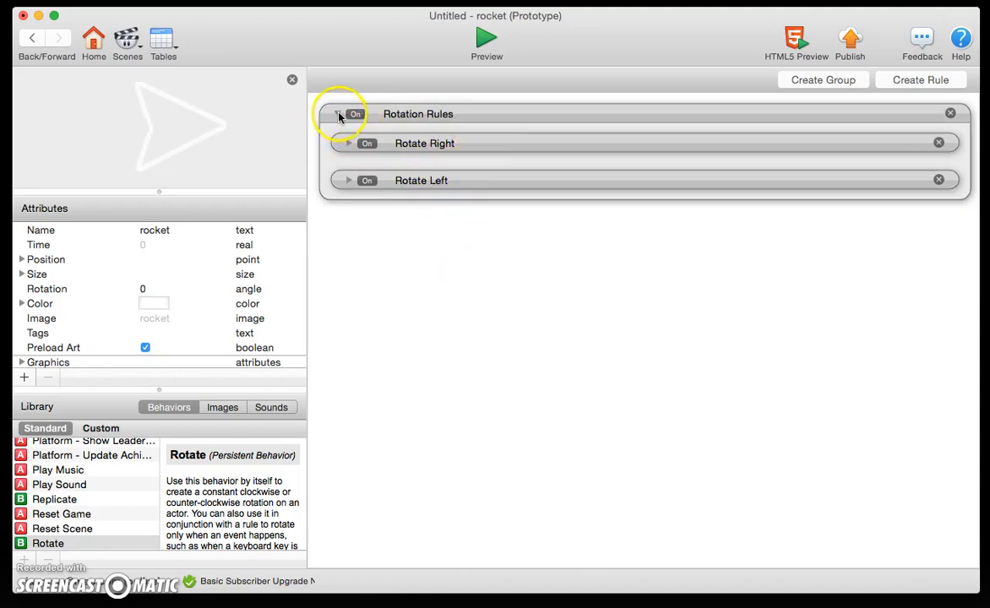
- Collapse the Rotation Rules group and preview the game to test the rocket's rotation
click(337, 114)
click(337, 114)
click(337, 114)
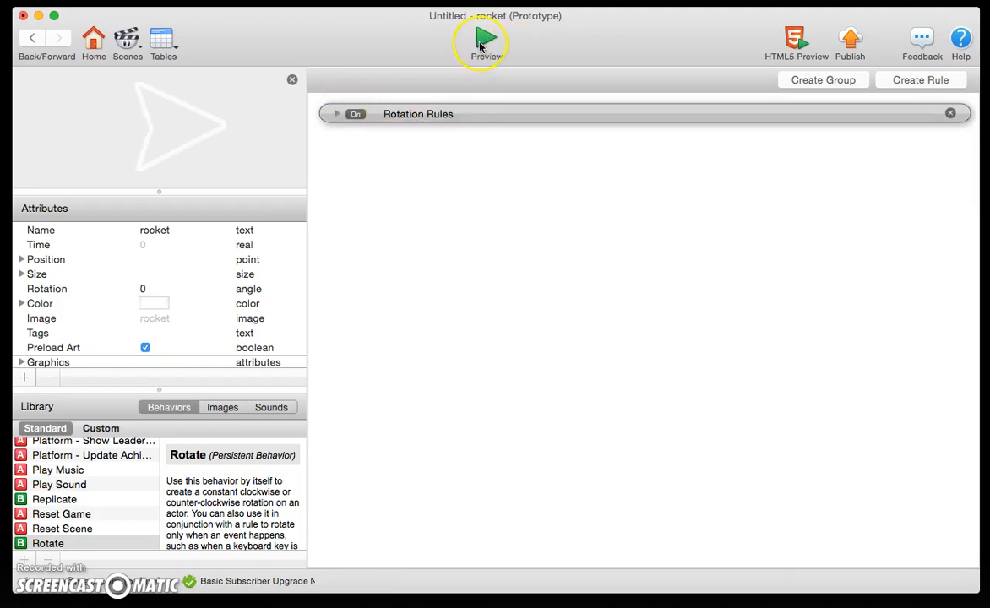
click(484, 42)
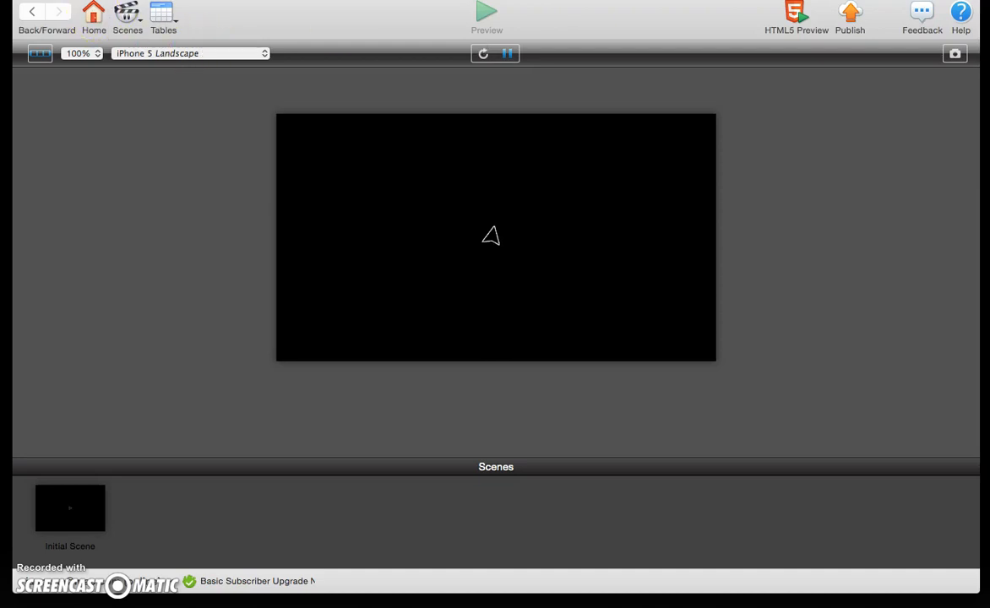
- Return to the rocket actor's rules from the preview and create a new rule named Thrust
mouse_move(298, 4)
click(34, 37)
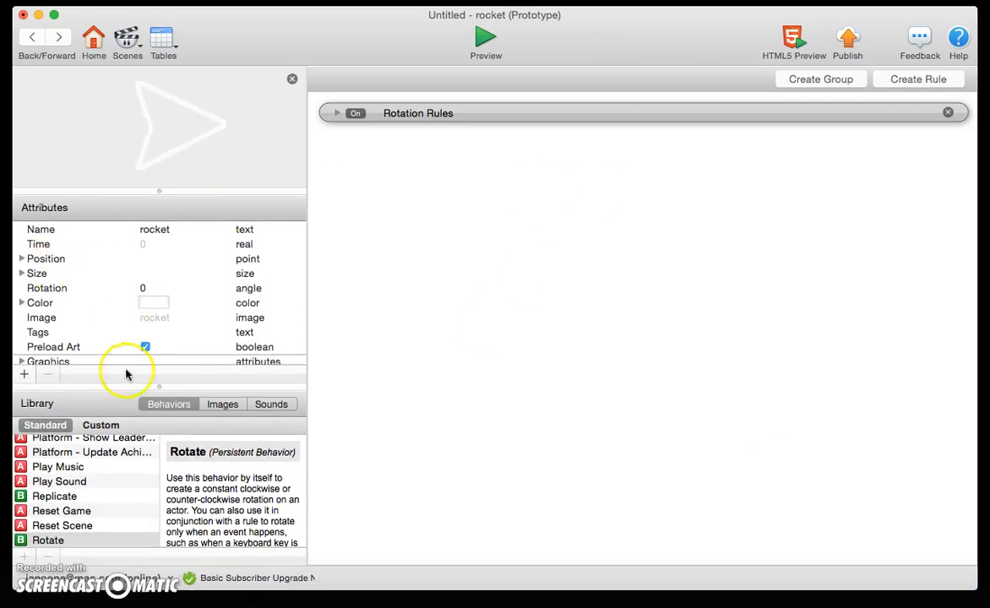
click(120, 452)
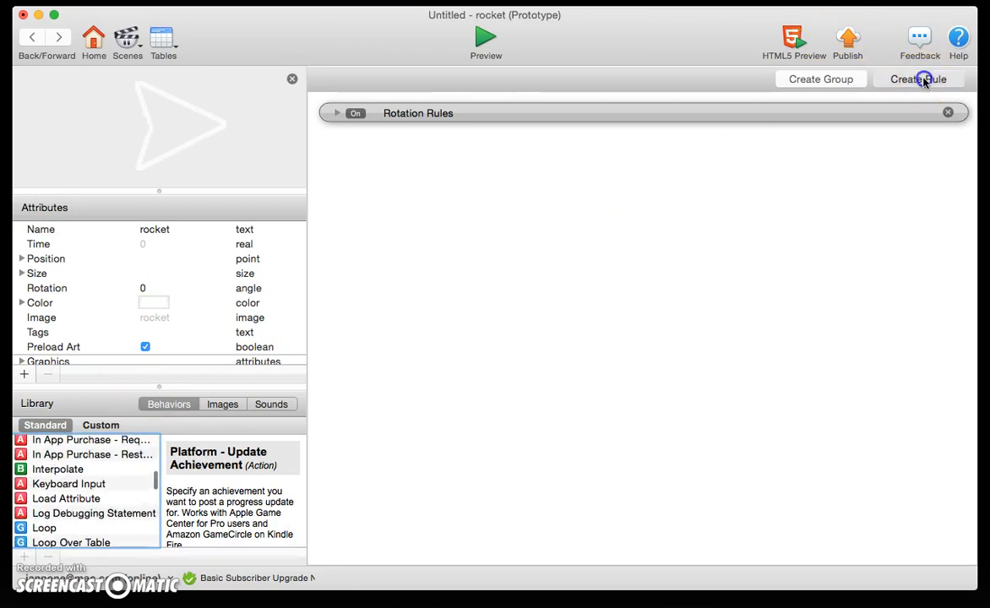
click(915, 79)
click(400, 149)
text(Th)
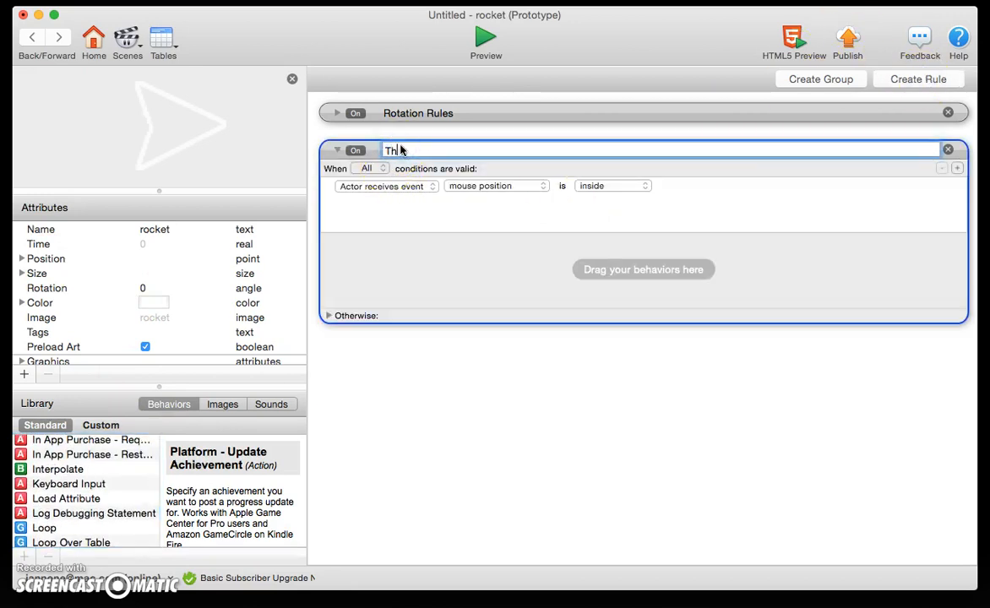
text(rust)
click(496, 210)
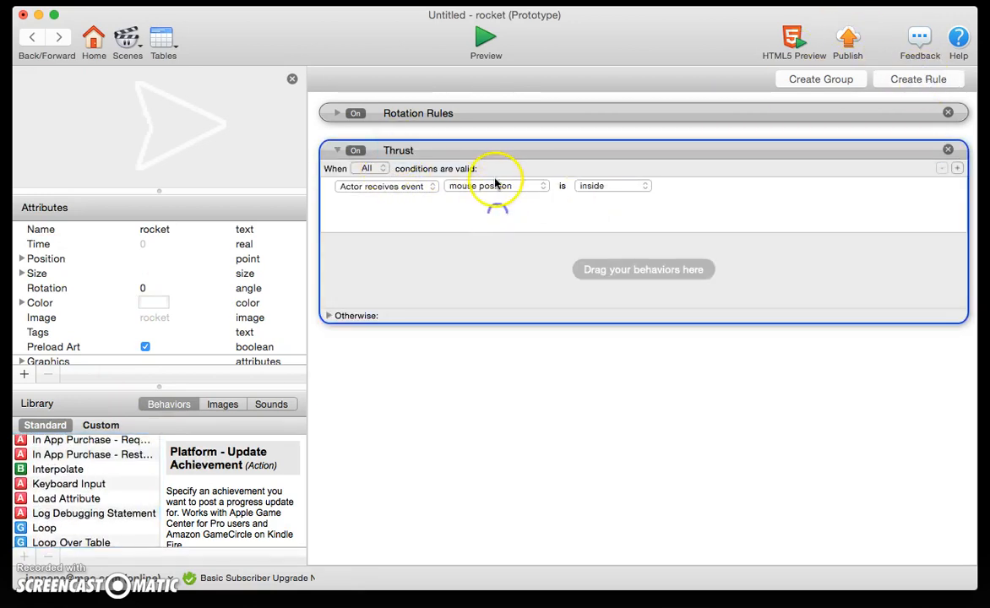
- Set the Thrust rule's condition to the space key being down
click(498, 185)
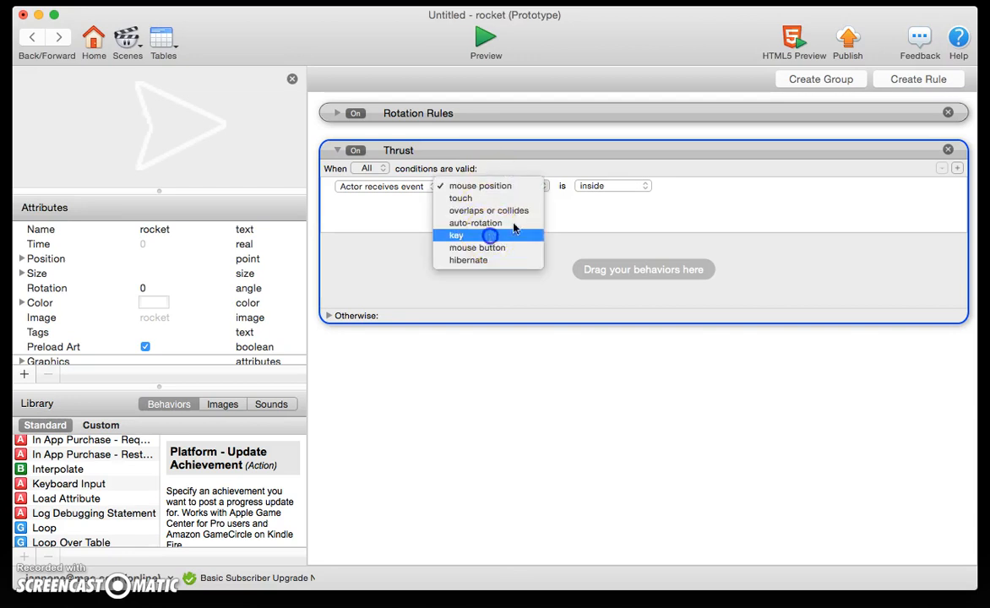
click(458, 235)
click(630, 187)
click(772, 320)
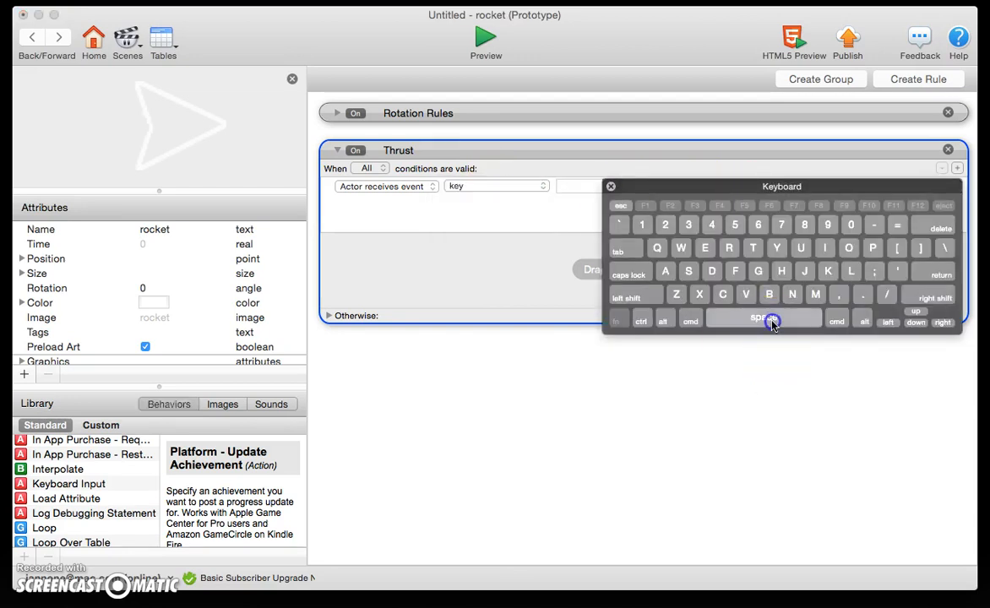
- Add an Accelerate behavior to the Thrust rule and preview the game to test the rocket's movement
scroll(126, 471, up, 10)
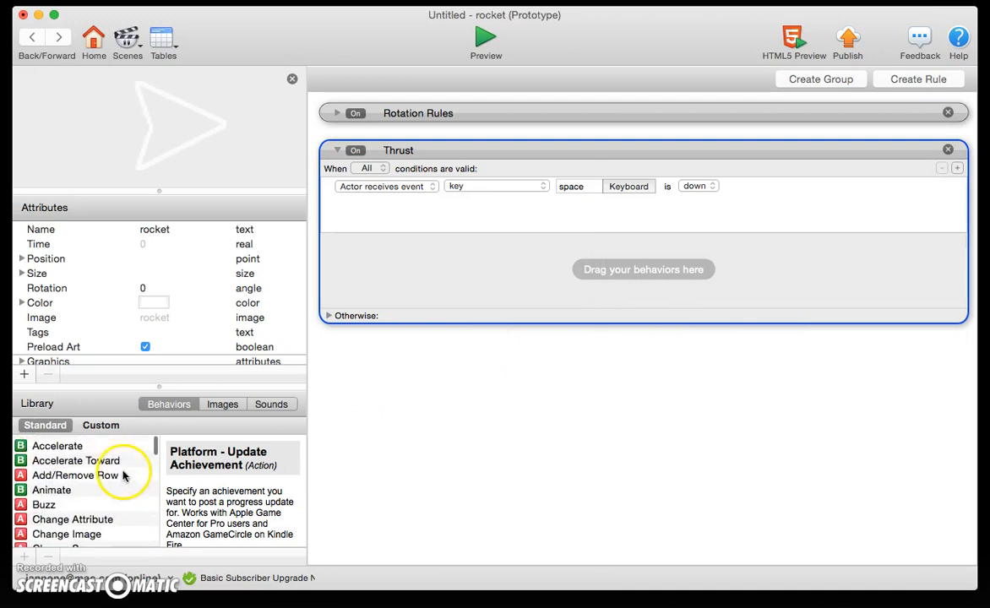
drag(28, 444, 411, 273)
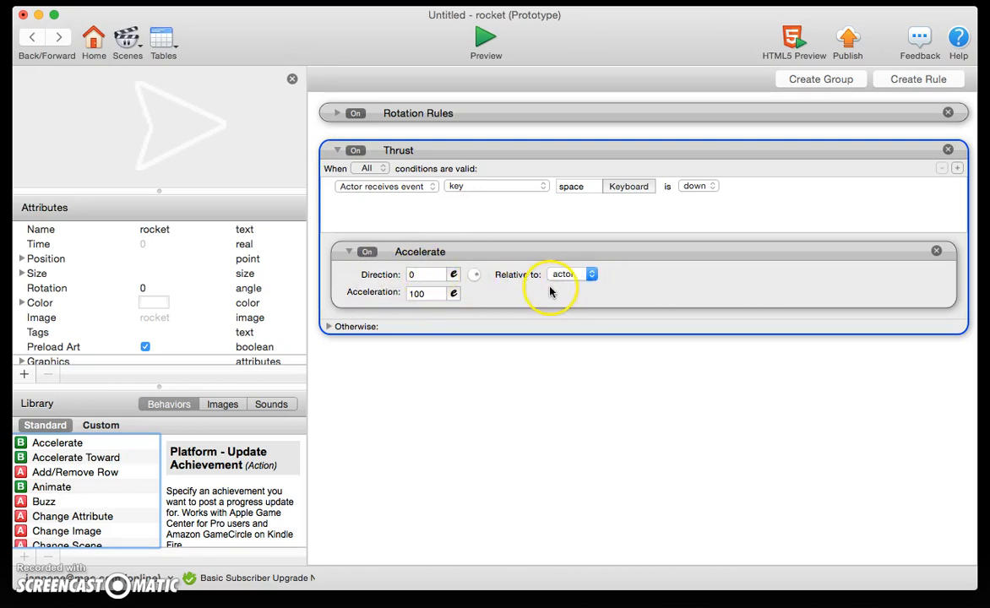
click(485, 38)
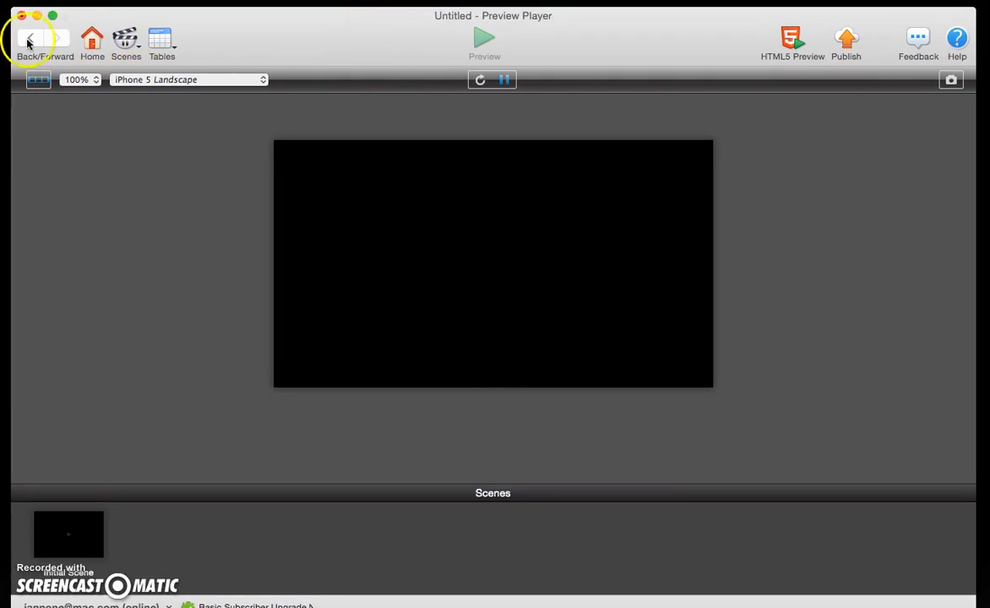
click(51, 40)
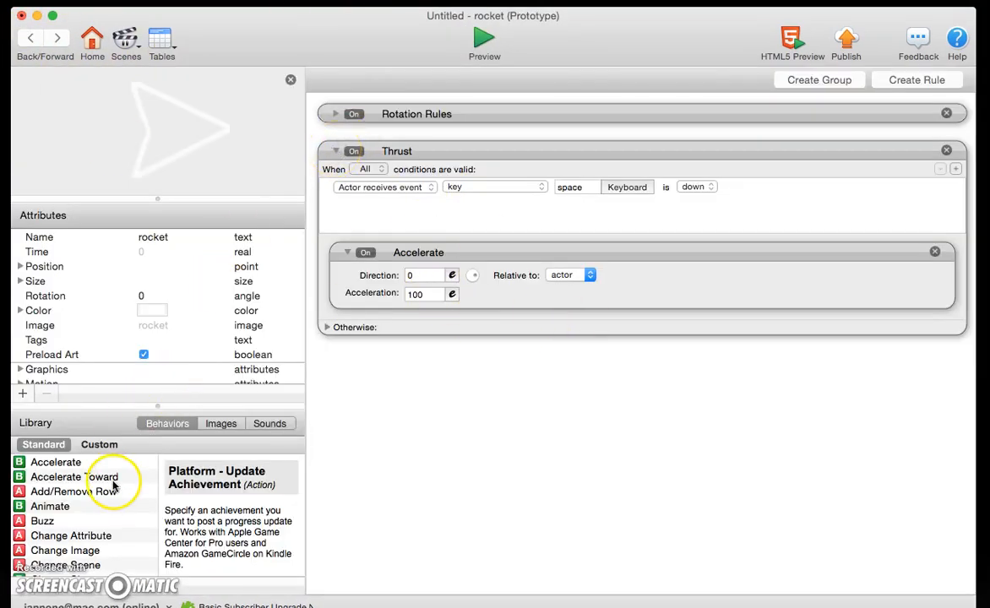
- Check the rocket-thrust image in the library and add a Change Image behavior below Accelerate, set to rocket-thrust
click(221, 423)
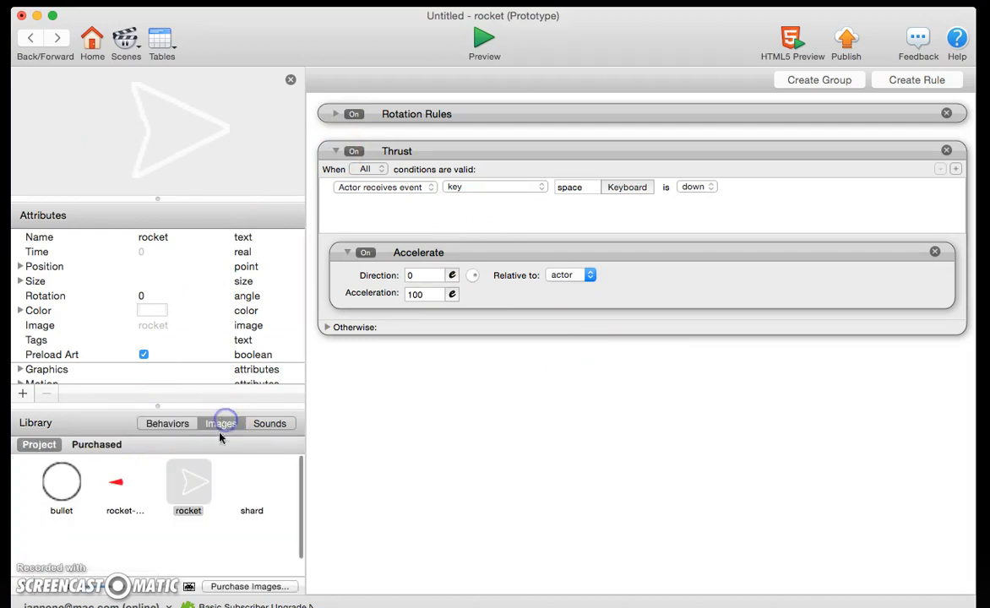
click(123, 479)
drag(124, 482, 128, 478)
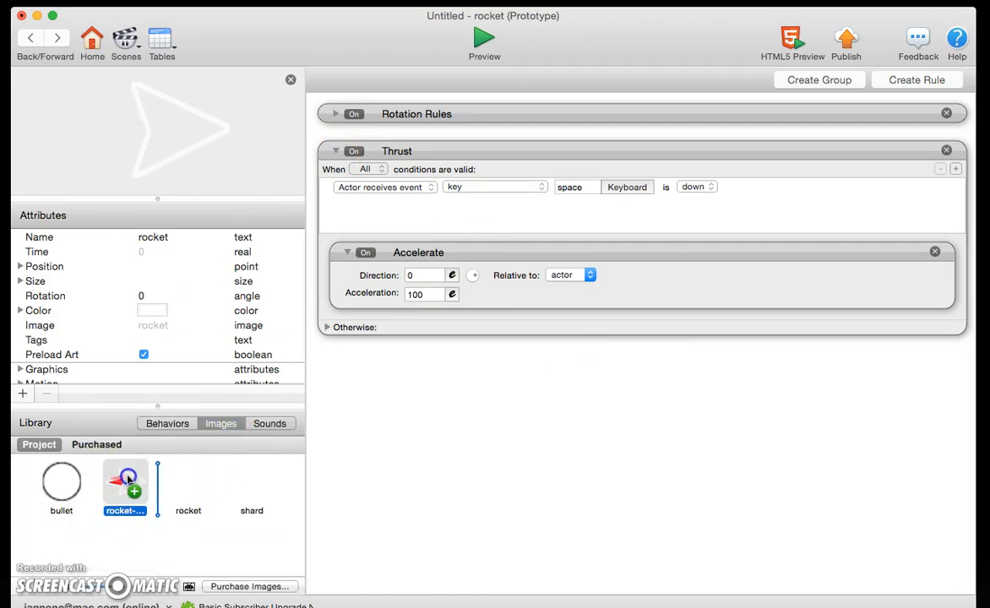
click(167, 423)
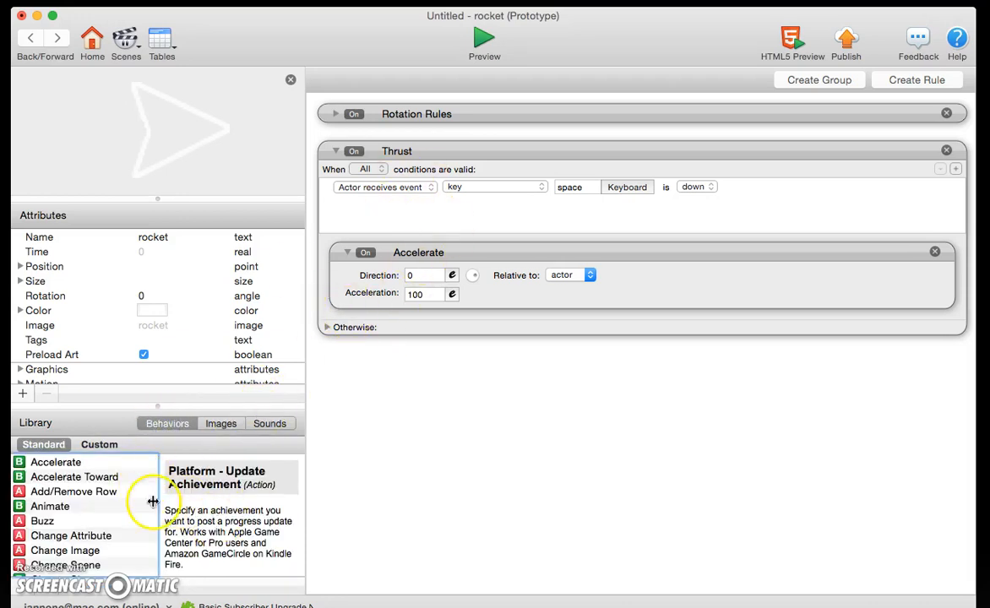
drag(65, 550, 394, 332)
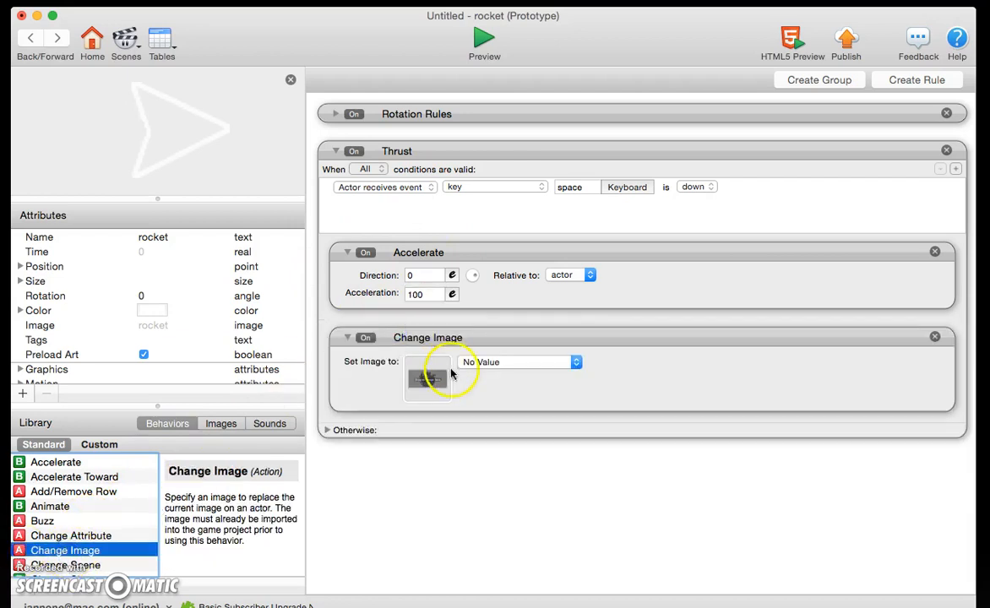
click(489, 363)
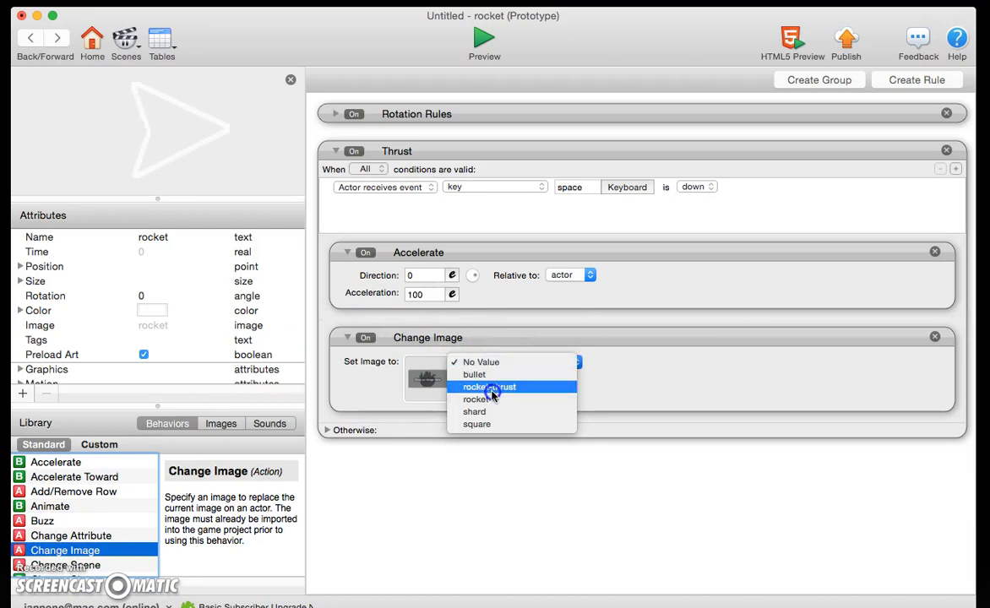
click(511, 388)
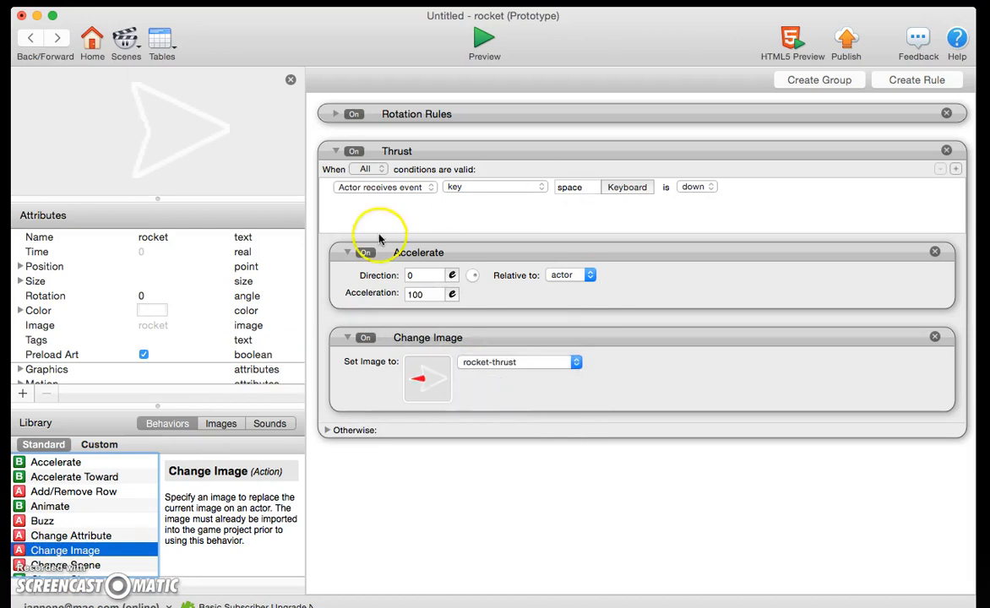
- Preview the game, test thrusting and rotating left with the thrust image, and return to the rocket's rules
click(479, 38)
click(582, 220)
key(space)
key(Left)
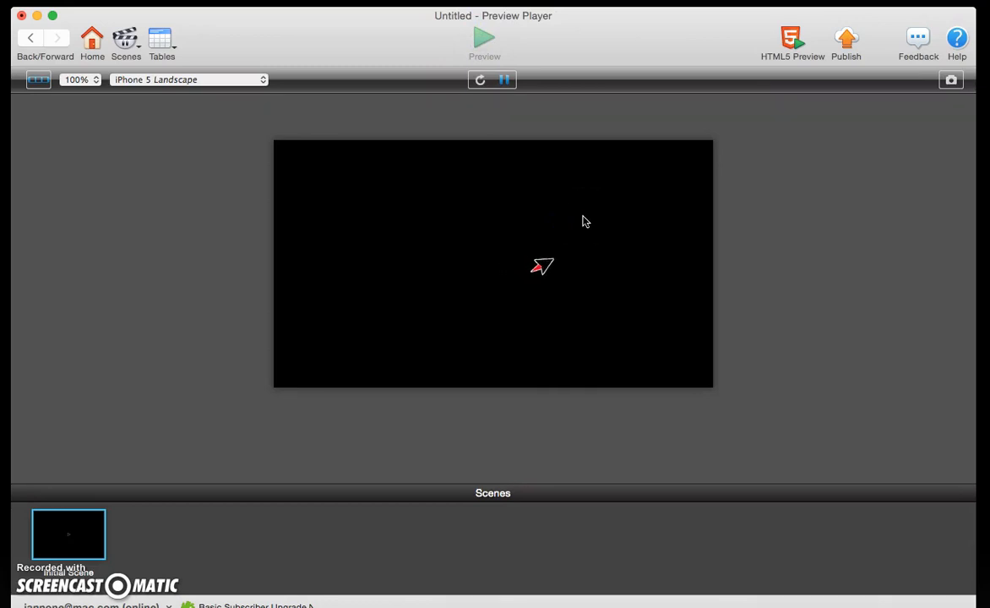
key(Left)
mouse_move(582, 219)
mouse_down()
mouse_move(625, 229)
mouse_move(581, 208)
mouse_up()
click(32, 38)
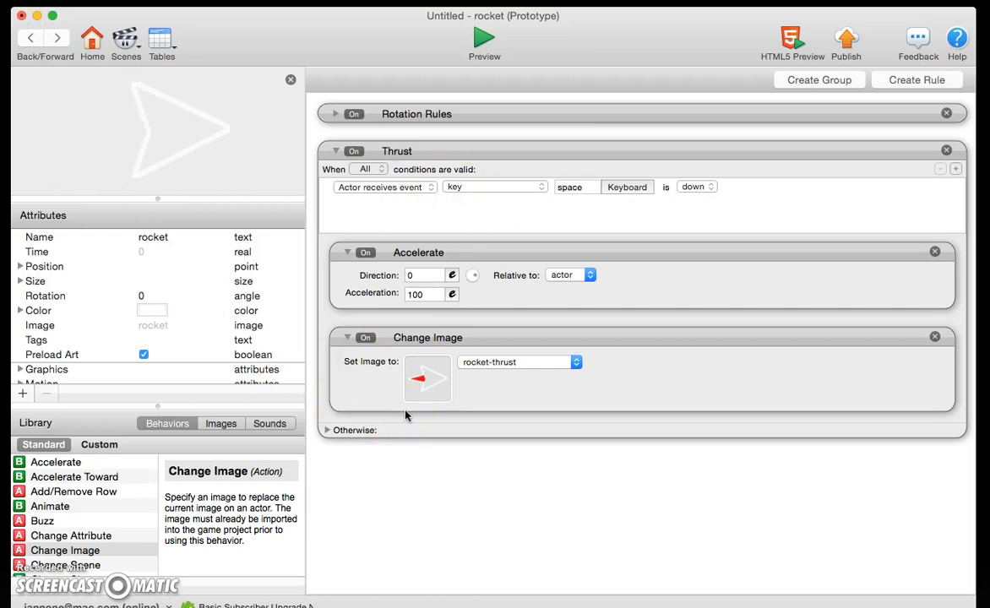
- Add a Change Image behavior to the Thrust rule's Otherwise section and set its image to rocket
click(328, 429)
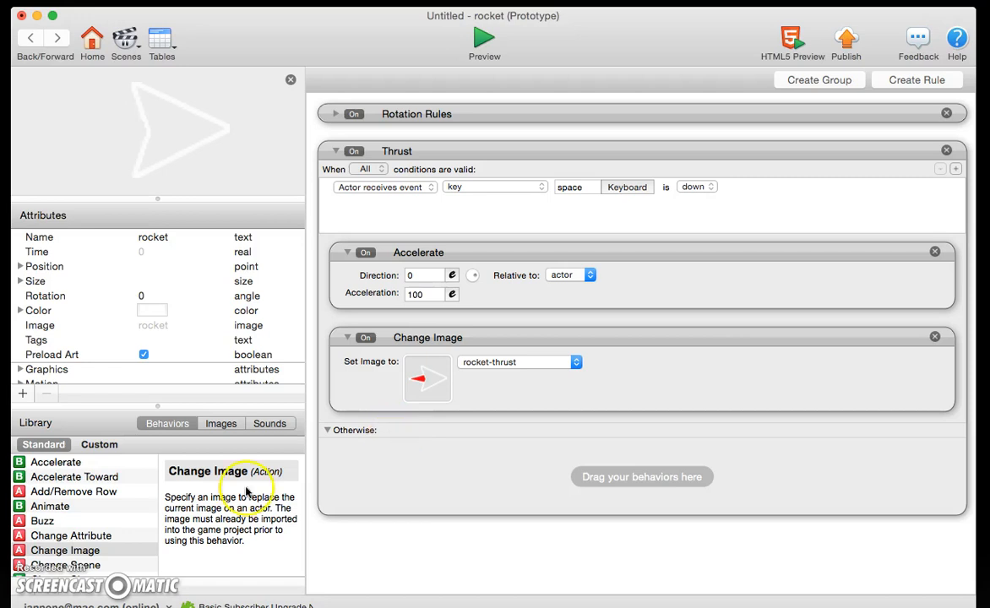
drag(51, 550, 363, 463)
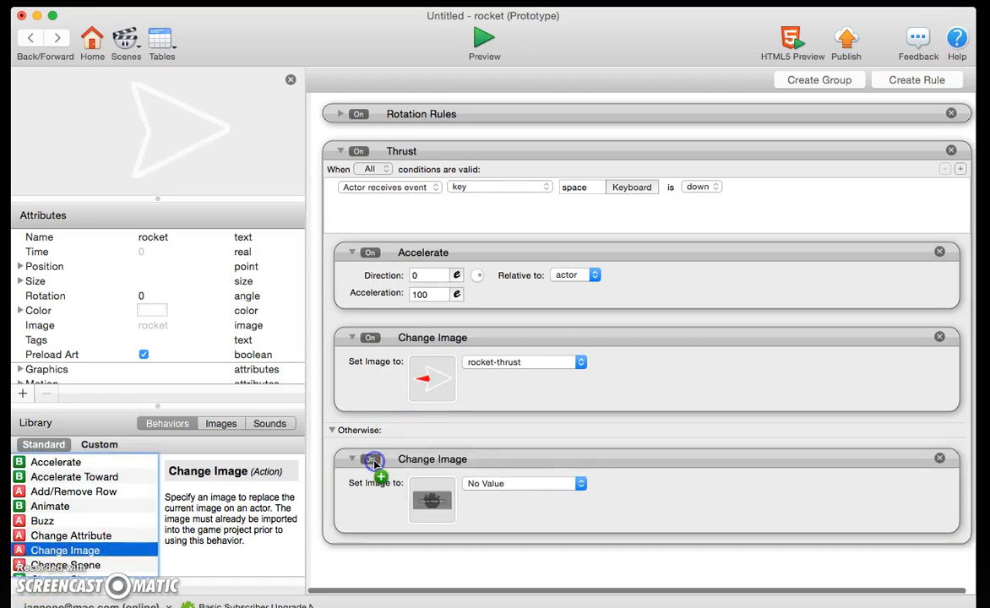
click(498, 483)
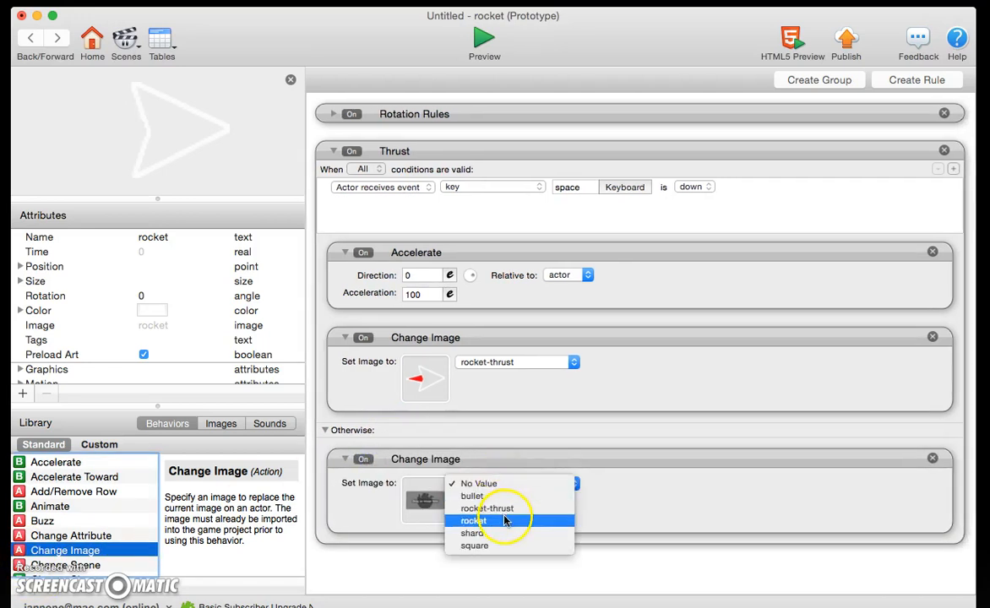
click(507, 518)
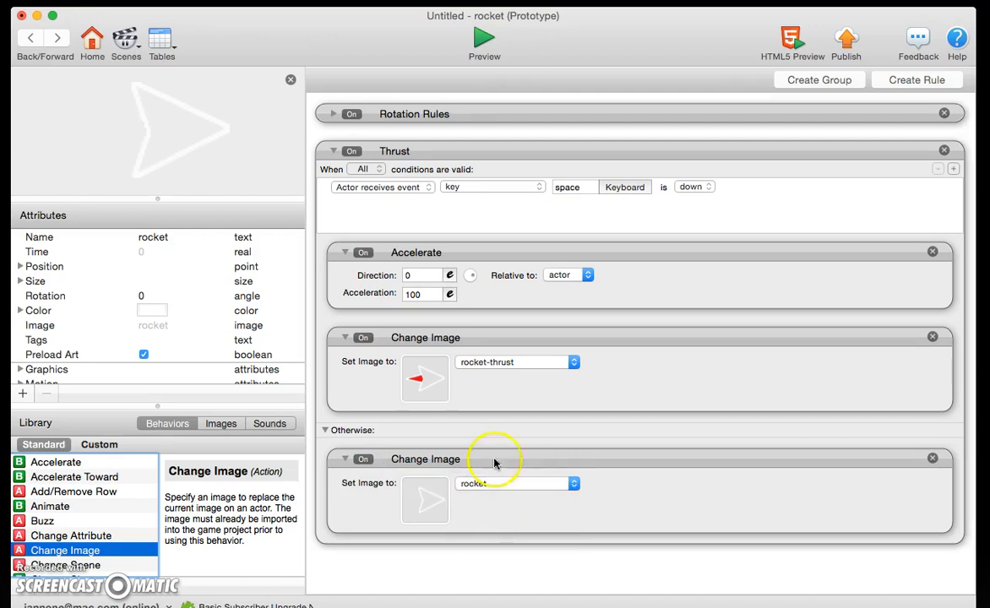
- Preview the game to test the thrust image switching, return to the rocket's rules and collapse the Thrust rule
click(483, 38)
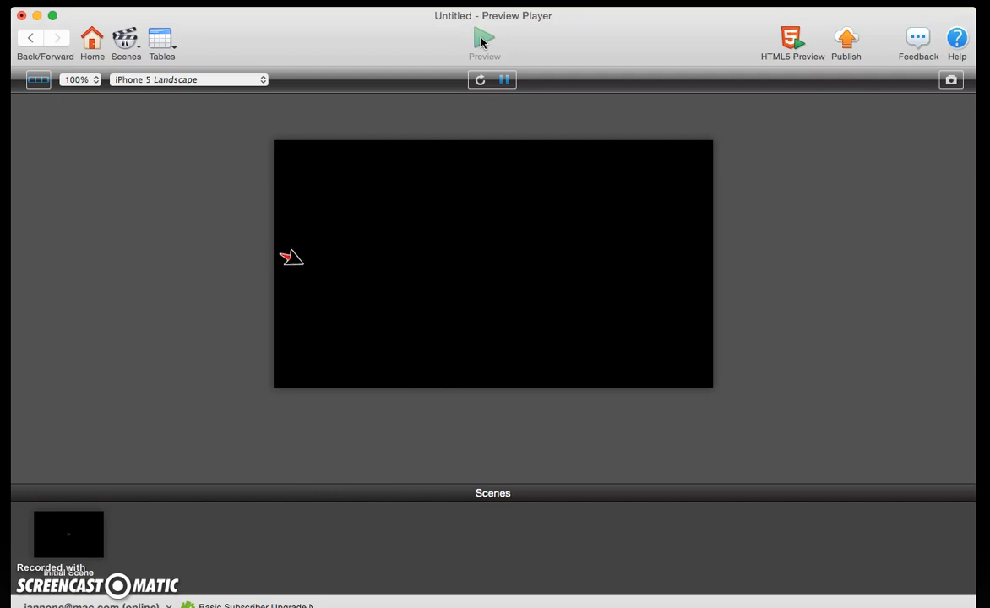
click(20, 38)
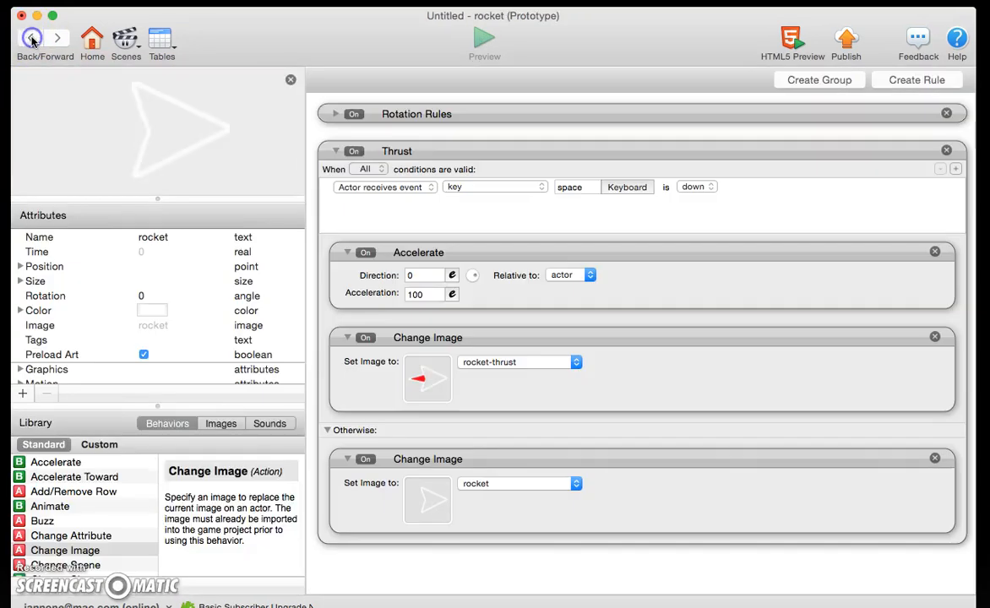
click(335, 151)
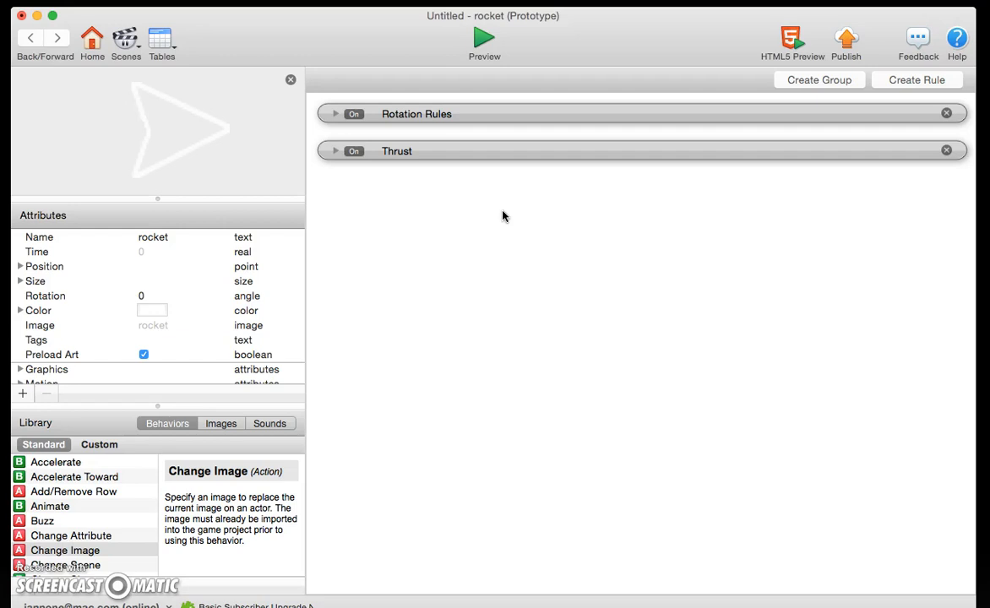
- Create another rule for the rocket and change its condition type to Attribute
click(916, 80)
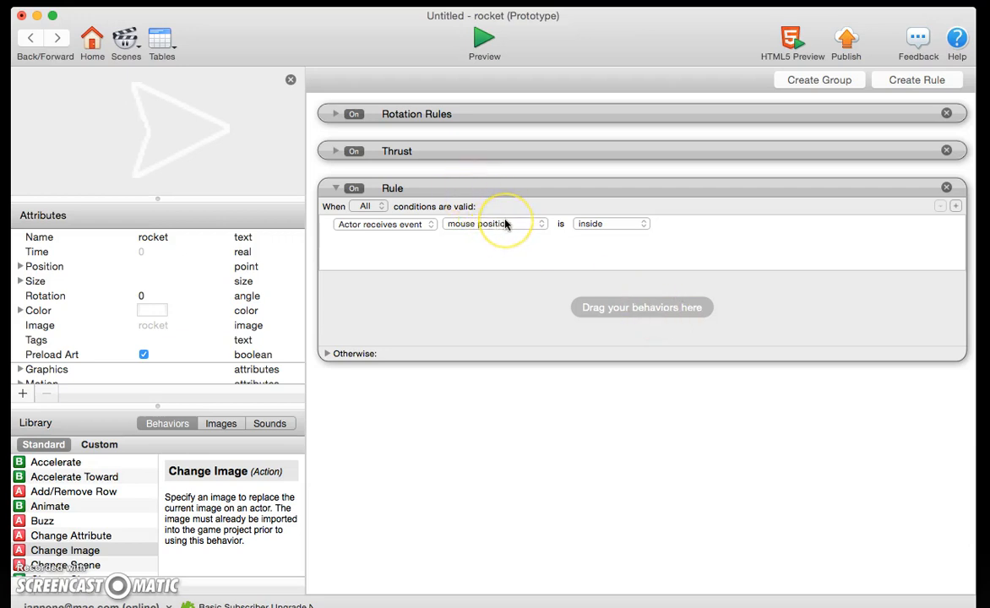
click(438, 223)
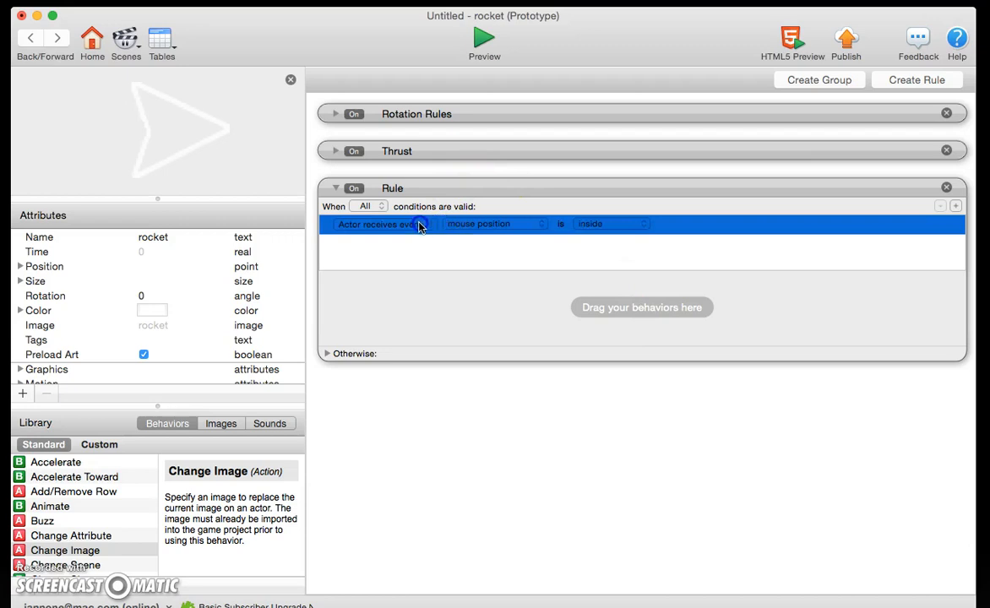
click(419, 224)
click(412, 237)
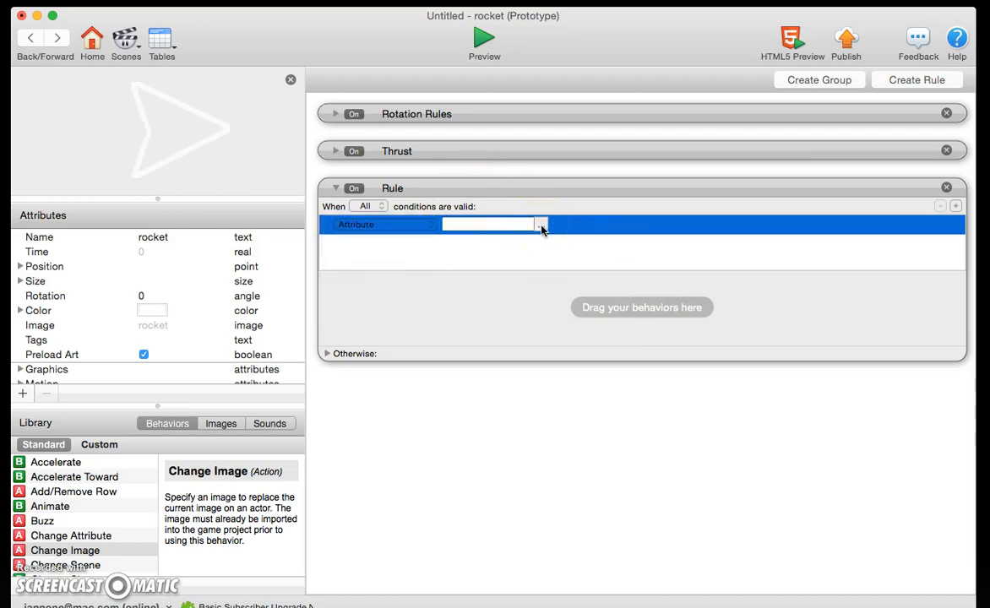
- Choose the rocket's Position X as the attribute checked by the new rule's condition
click(542, 226)
click(551, 264)
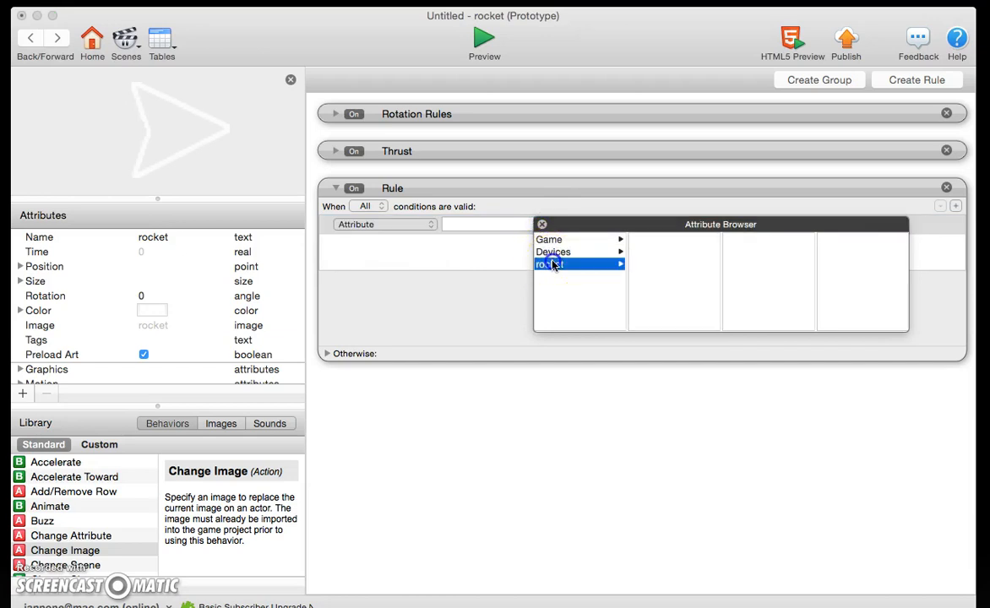
click(655, 264)
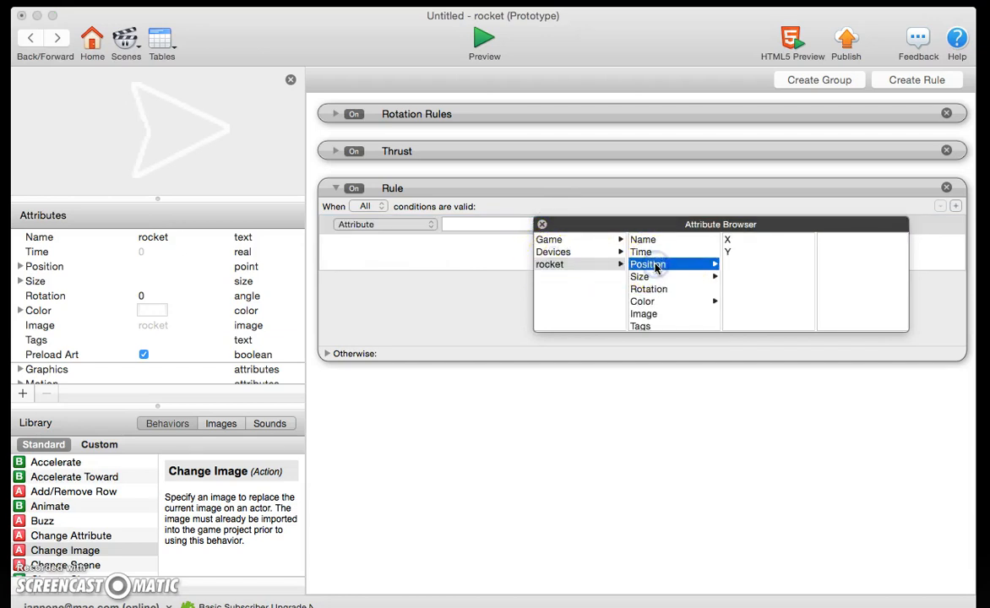
click(744, 239)
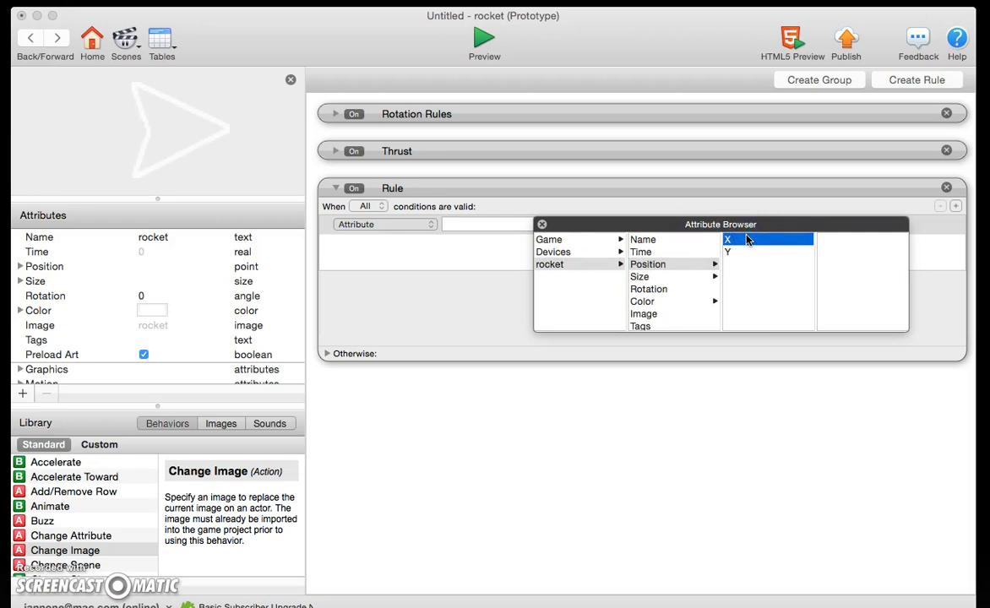
click(542, 225)
click(541, 225)
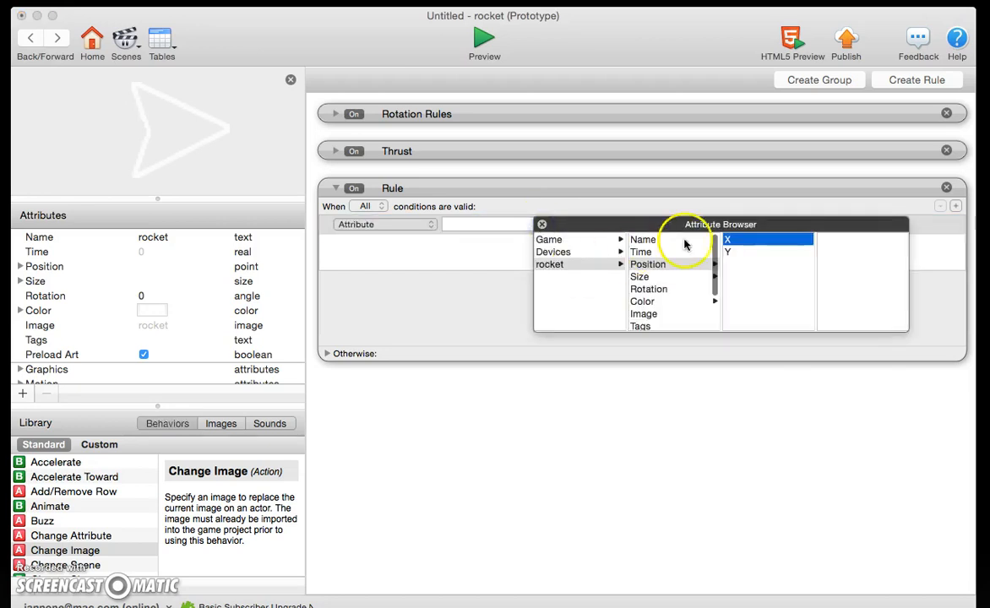
double_click(729, 240)
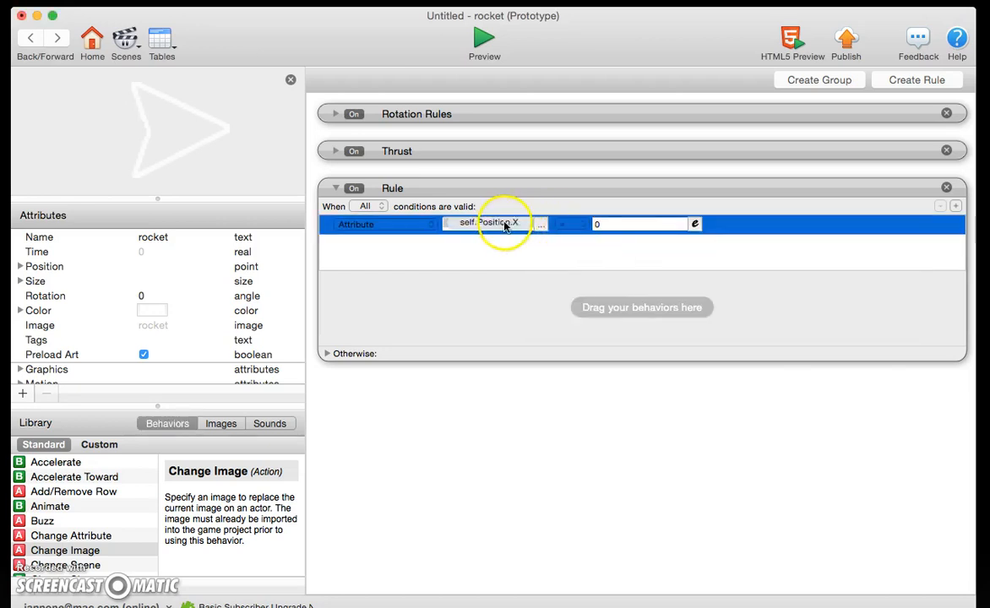
- Set the Position X condition's comparison operator to less than (<)
click(562, 224)
click(563, 257)
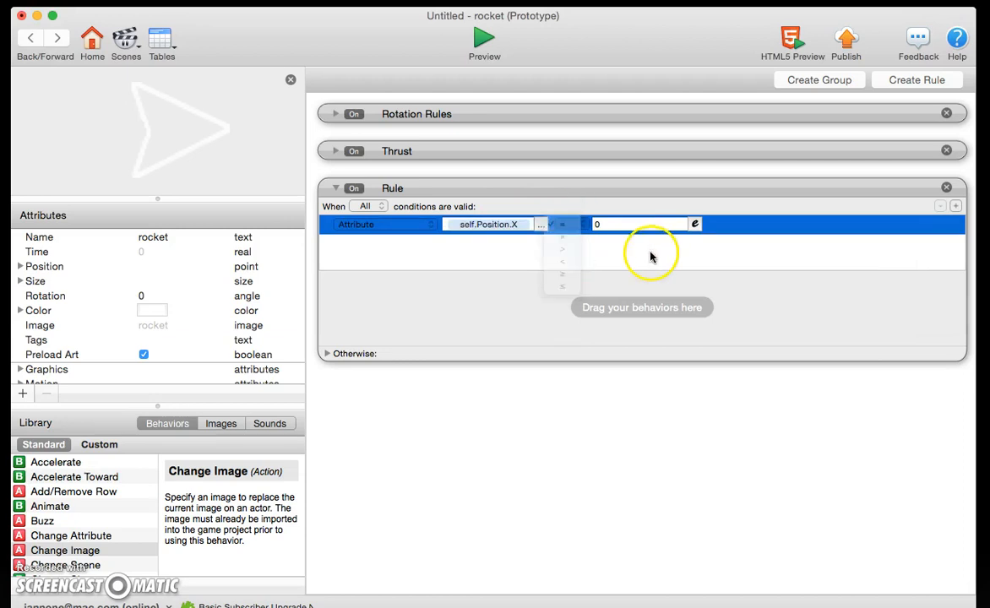
click(651, 257)
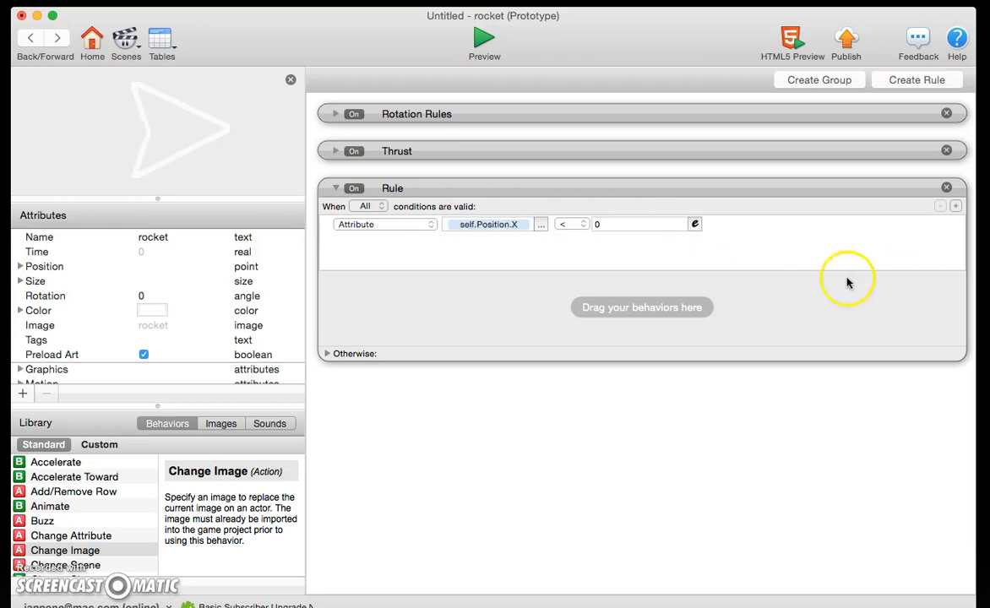
- Add a Change Attribute behavior to the new rule and target the rocket's Position X
drag(73, 535, 397, 301)
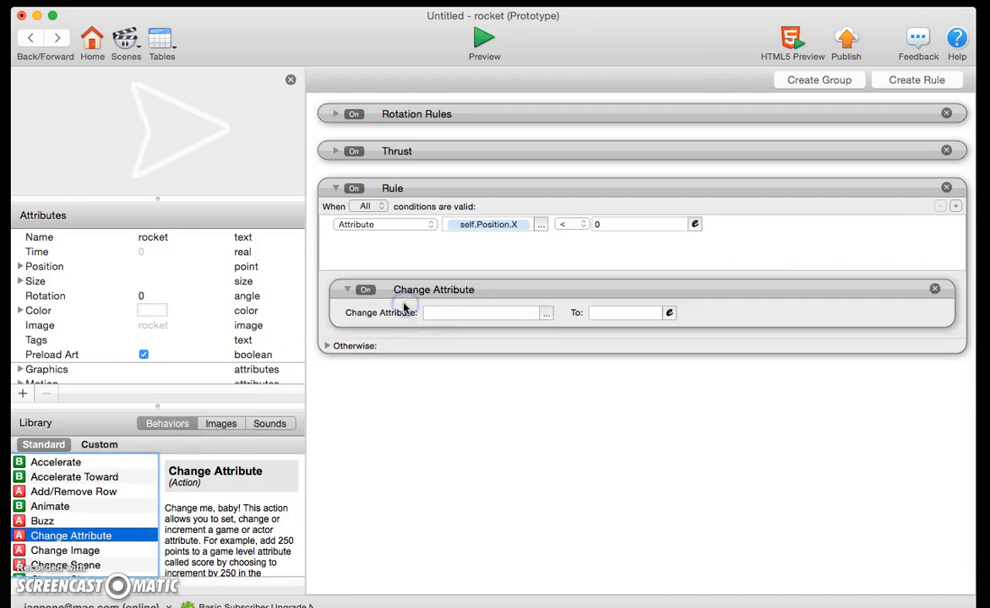
click(551, 314)
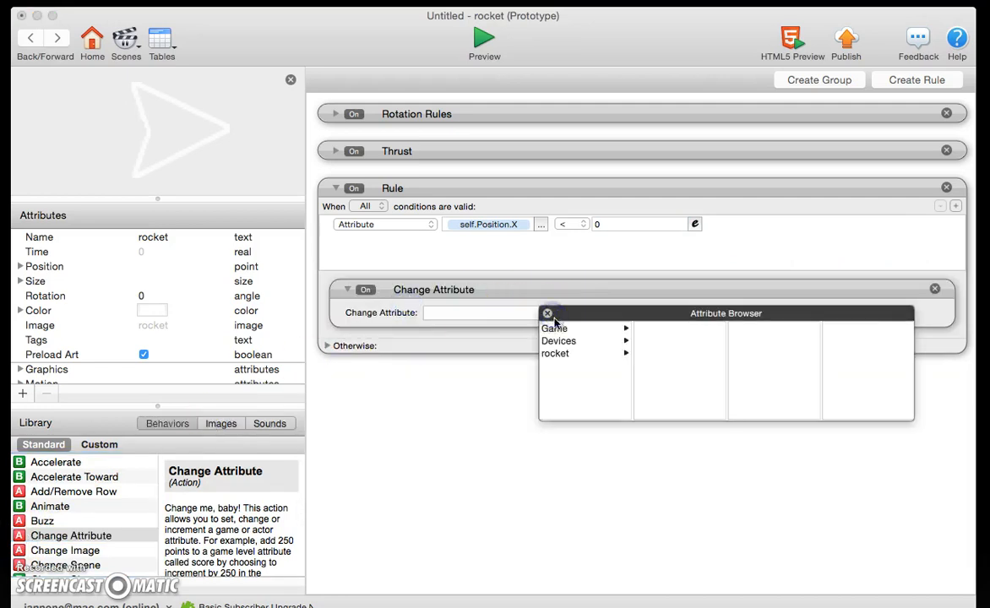
click(558, 353)
click(655, 353)
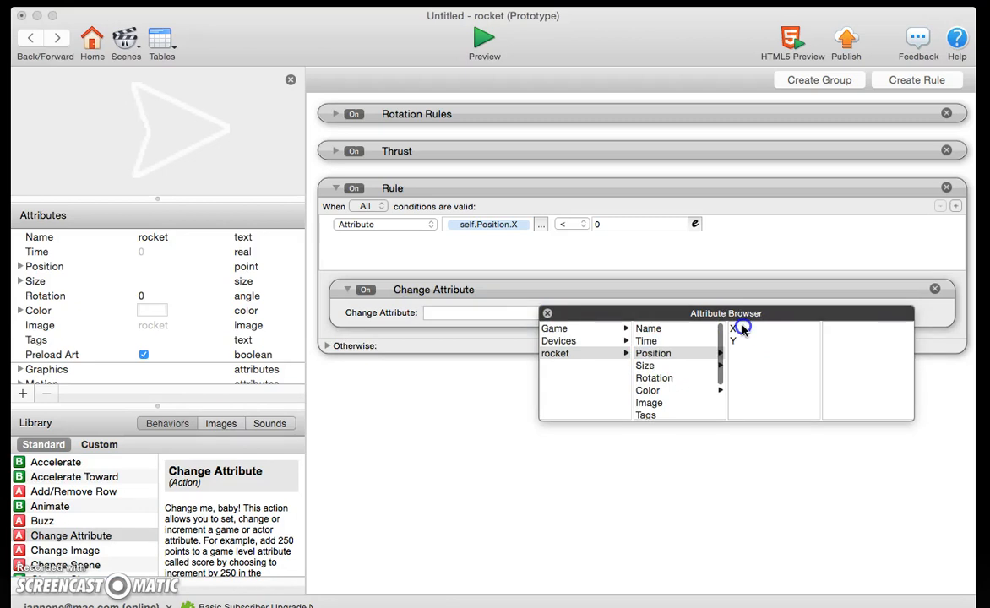
click(742, 328)
- Set the Change Attribute value to the expression game.Display Size.Width
click(668, 313)
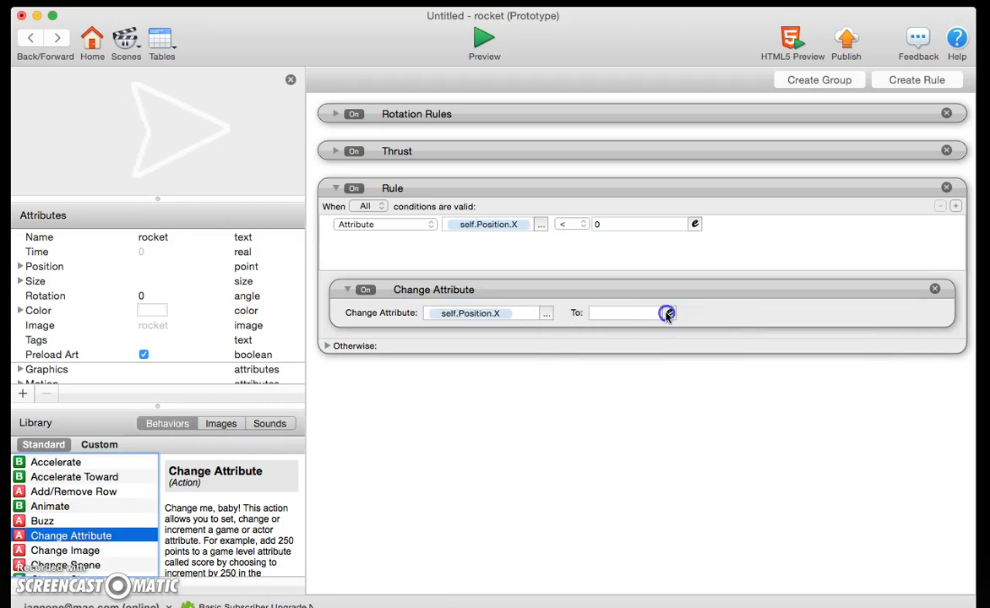
drag(676, 285, 459, 371)
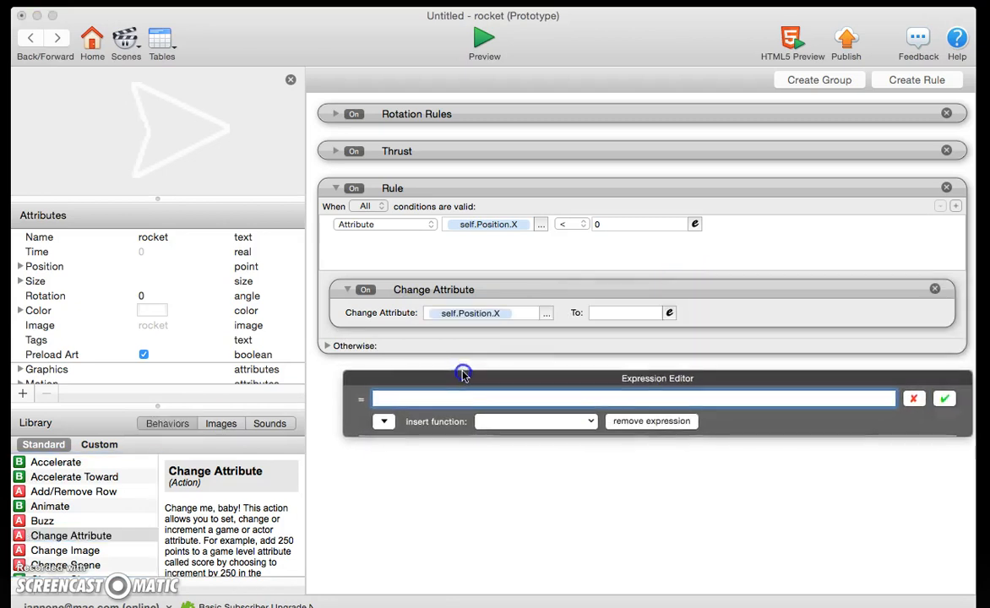
click(375, 414)
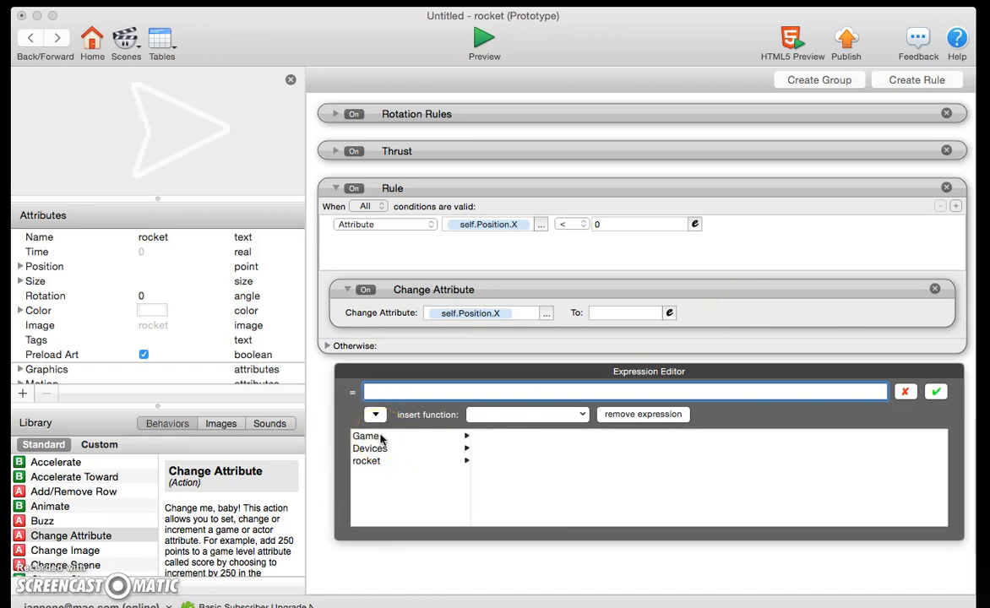
click(380, 438)
click(498, 460)
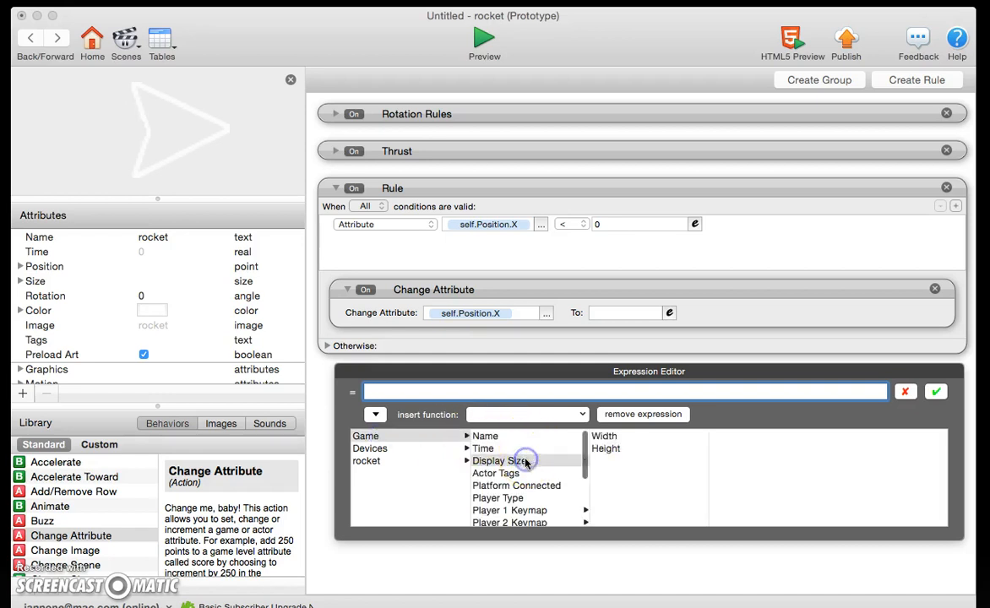
click(605, 436)
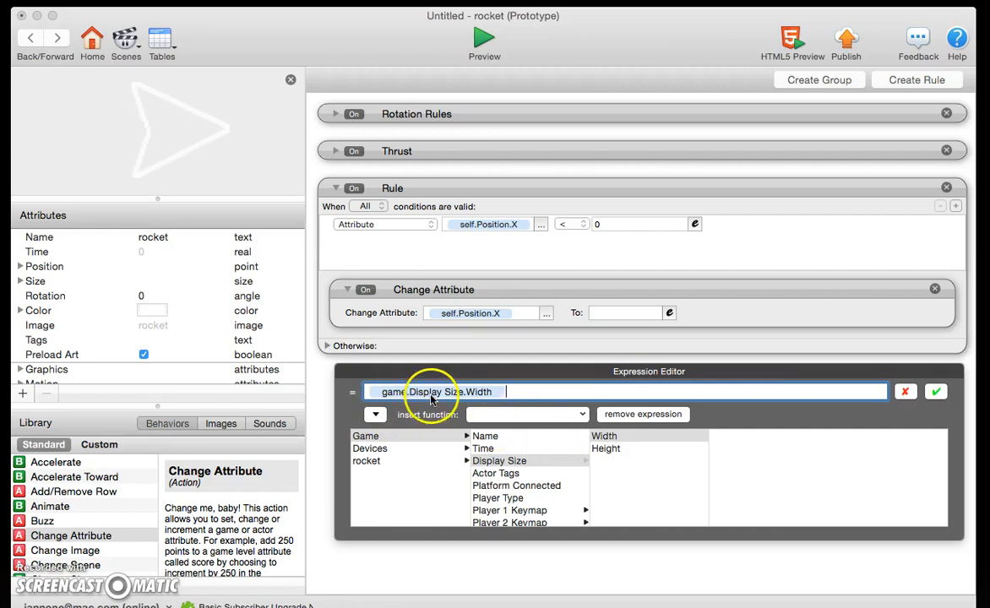
click(492, 396)
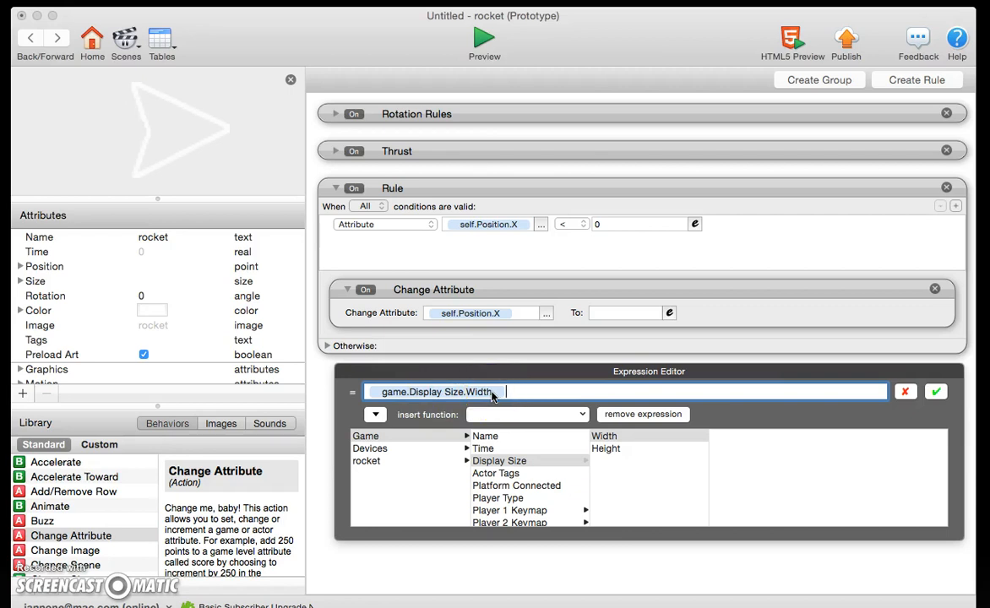
click(935, 391)
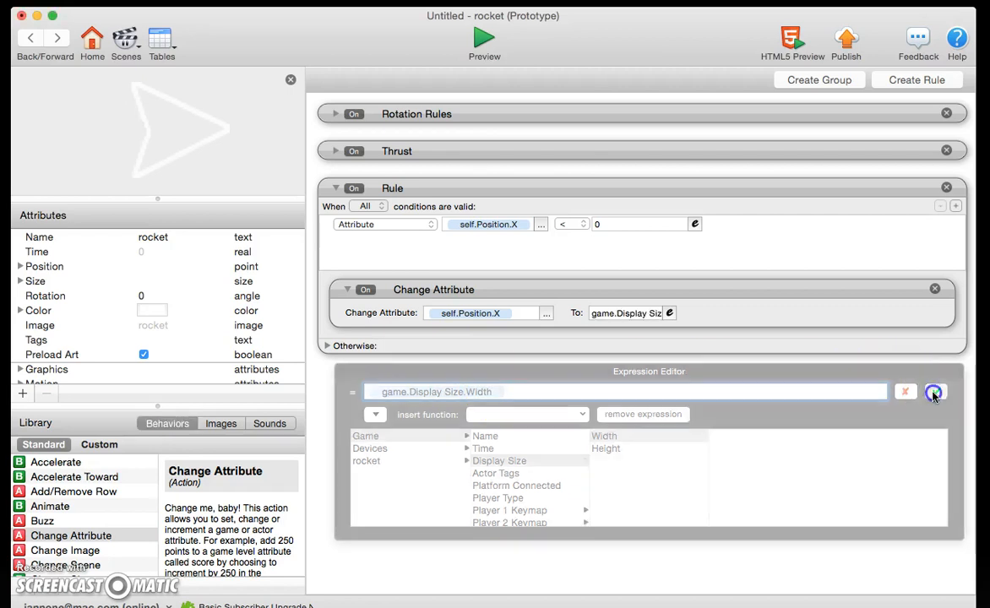
- Preview the game to test the rocket wrapping past the left edge, and return to the rocket's rules
click(501, 227)
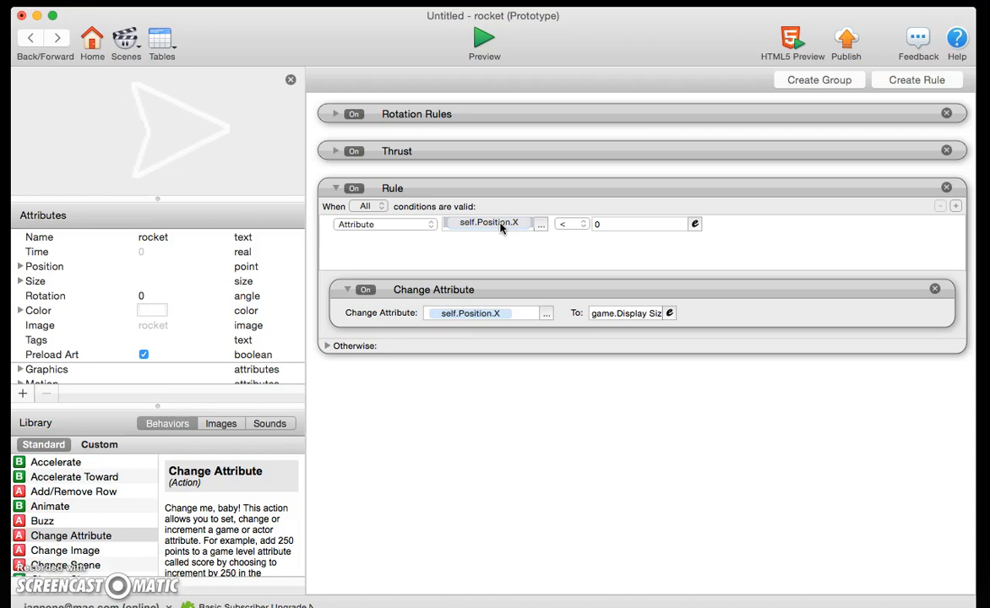
click(491, 313)
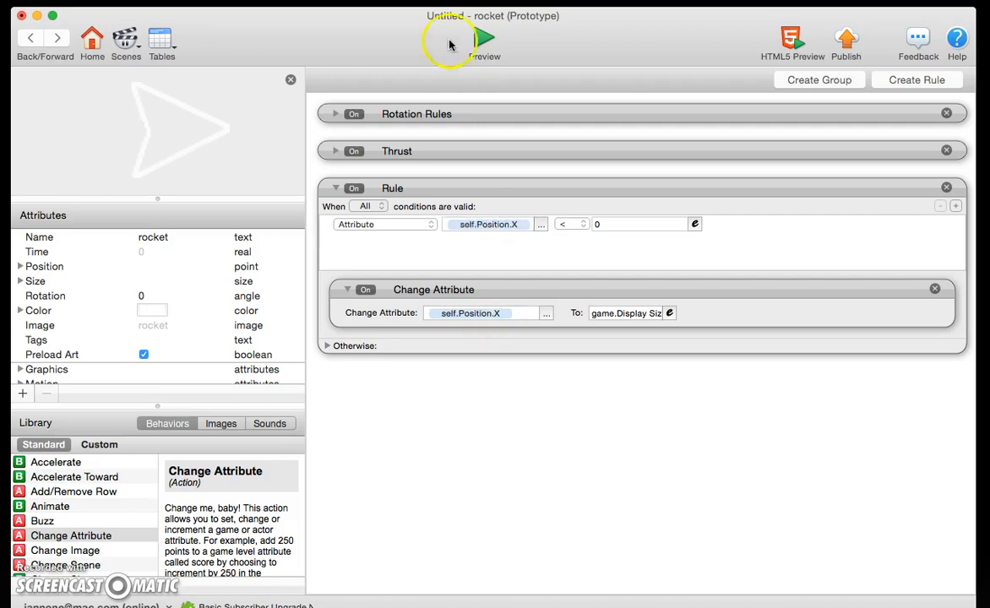
click(476, 40)
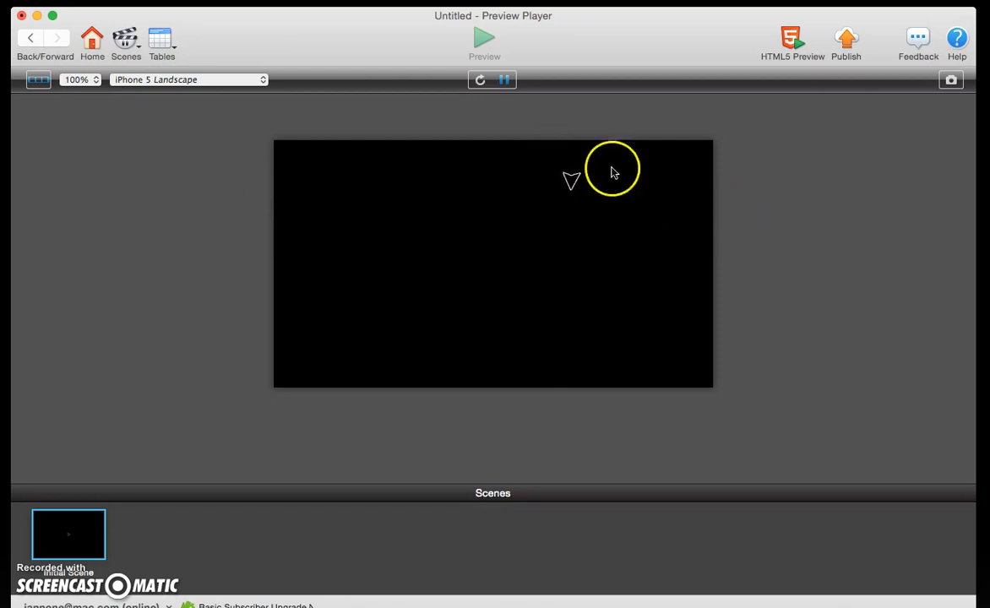
click(28, 39)
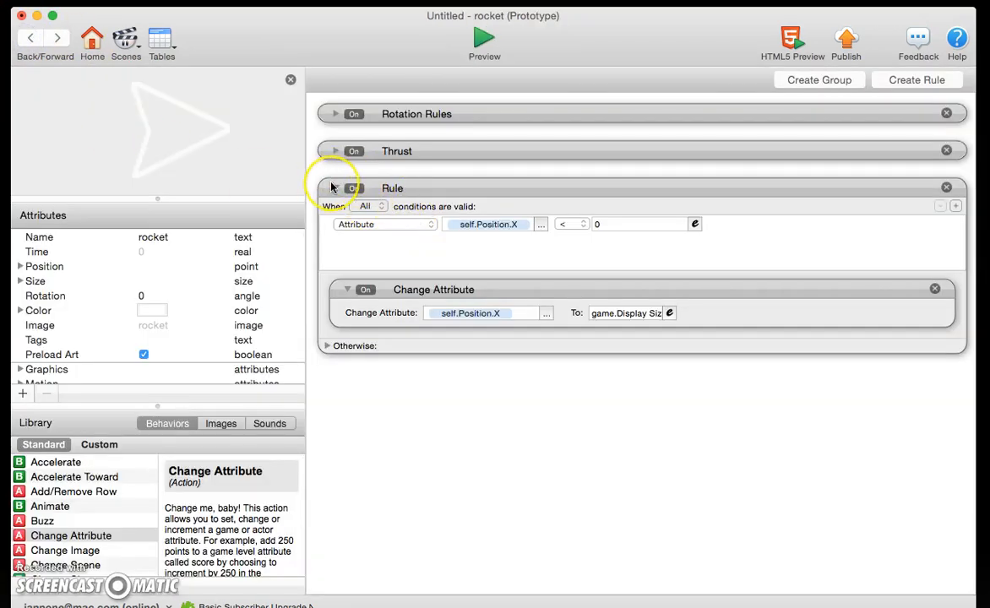
- Rename the new position rule as Left Edge
double_click(388, 187)
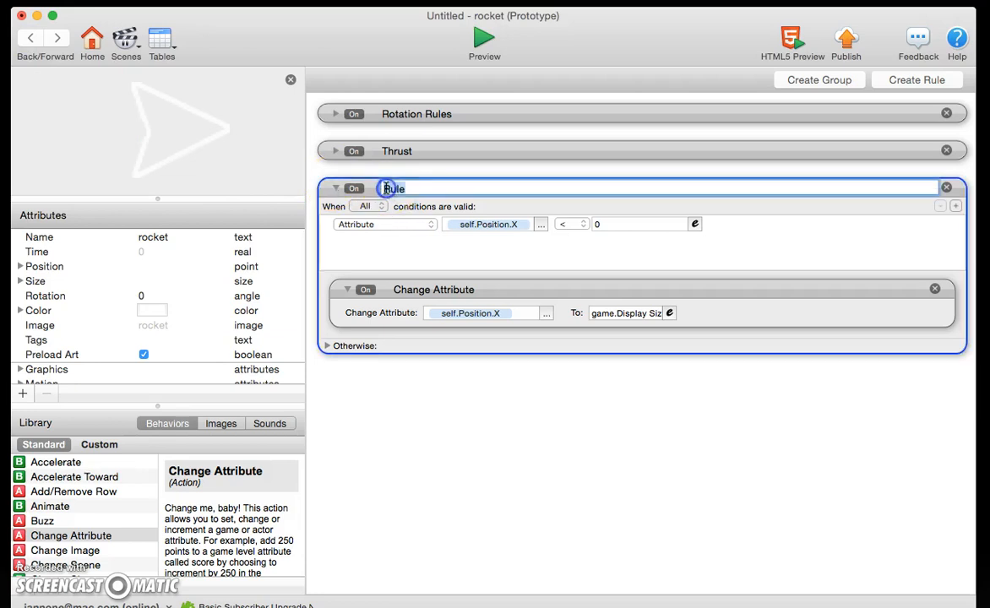
text(Left Edge)
click(385, 359)
- Duplicate the Left Edge rule below itself and name the copy Right Edge
click(503, 188)
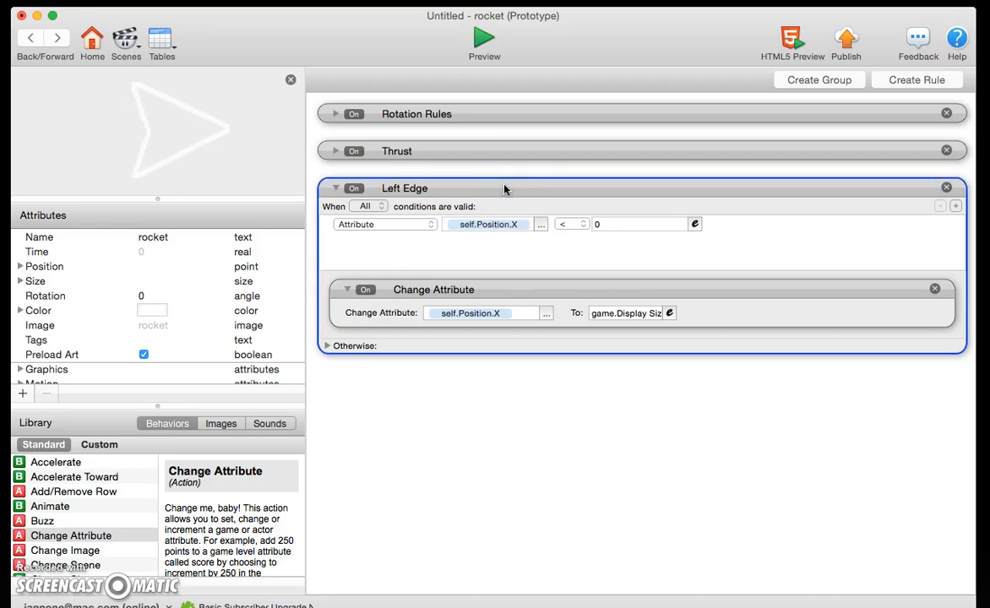
alt+drag(503, 188, 392, 397)
double_click(389, 382)
text(Right Edge)
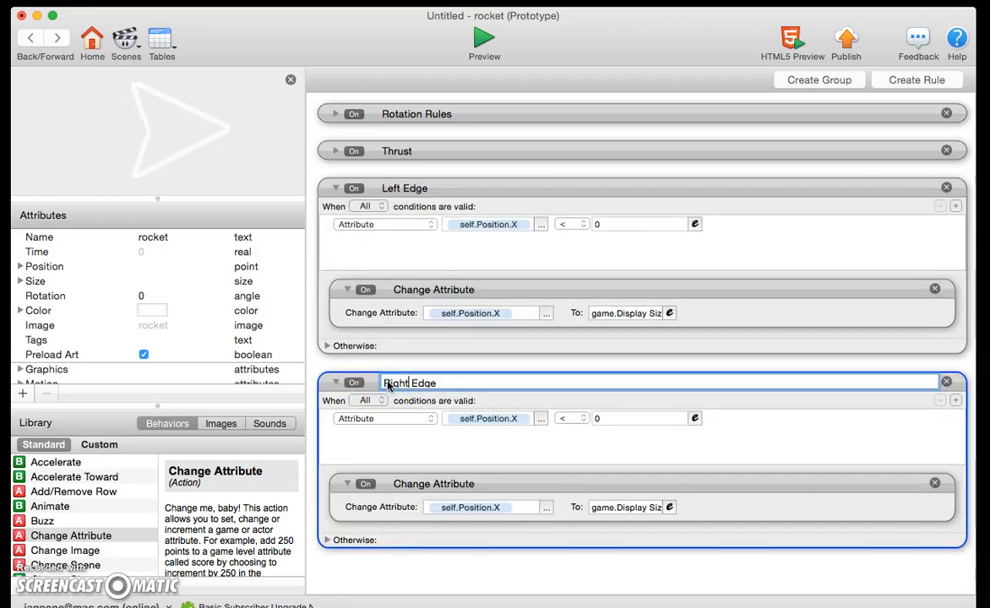
click(596, 437)
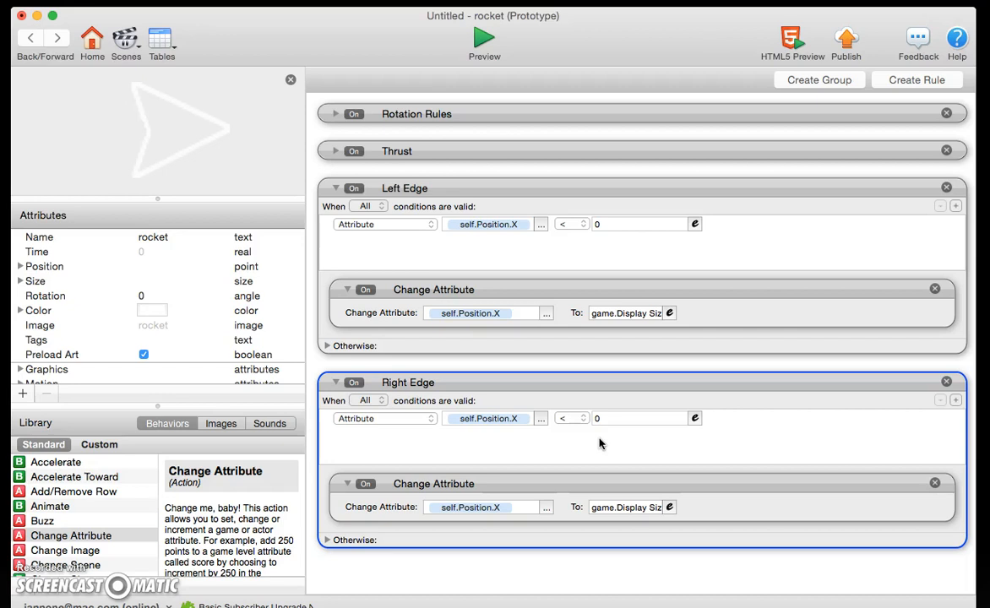
- Set the Right Edge condition's comparison operator to greater than (>)
click(575, 419)
click(515, 266)
click(568, 419)
click(566, 406)
- Set the Right Edge condition's comparison value to the expression game.Display Size.Width
click(694, 418)
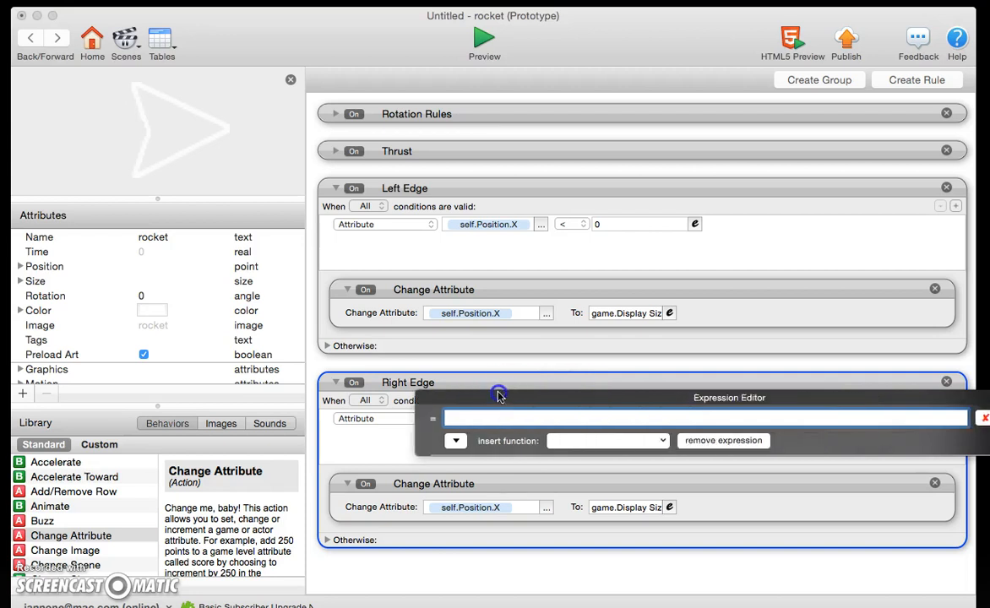
click(361, 447)
click(358, 467)
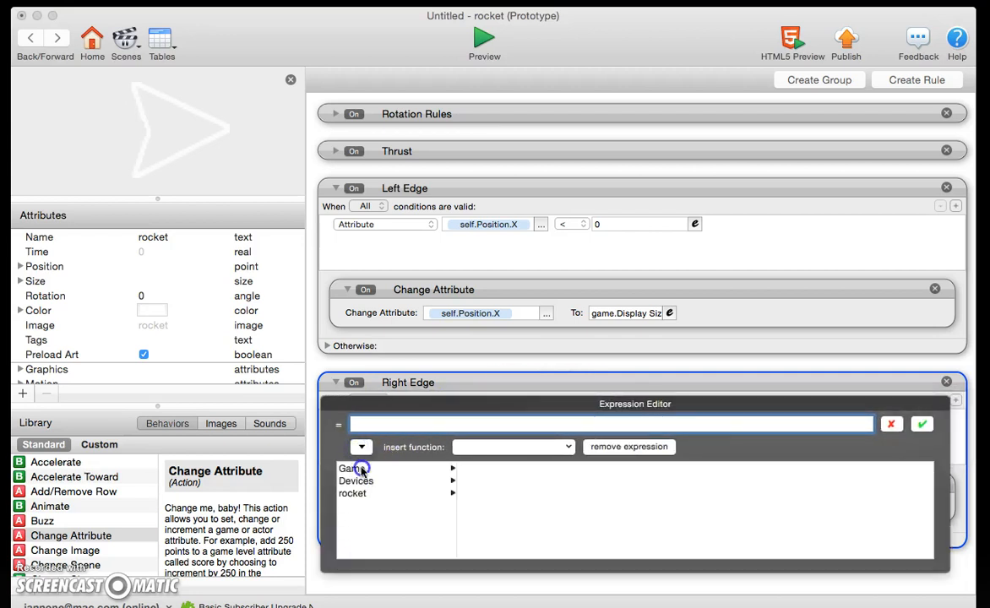
click(484, 494)
click(590, 468)
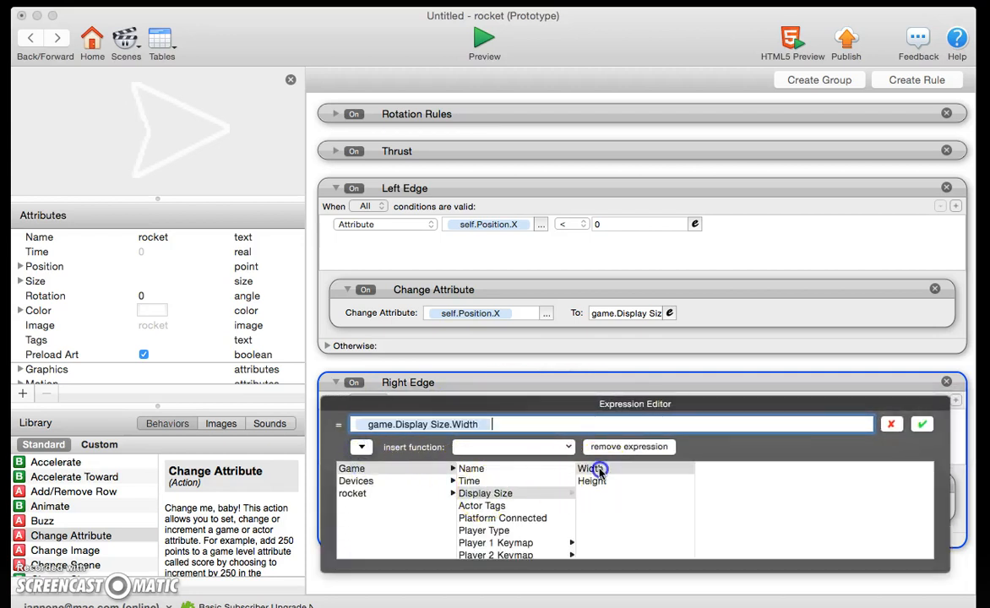
click(922, 425)
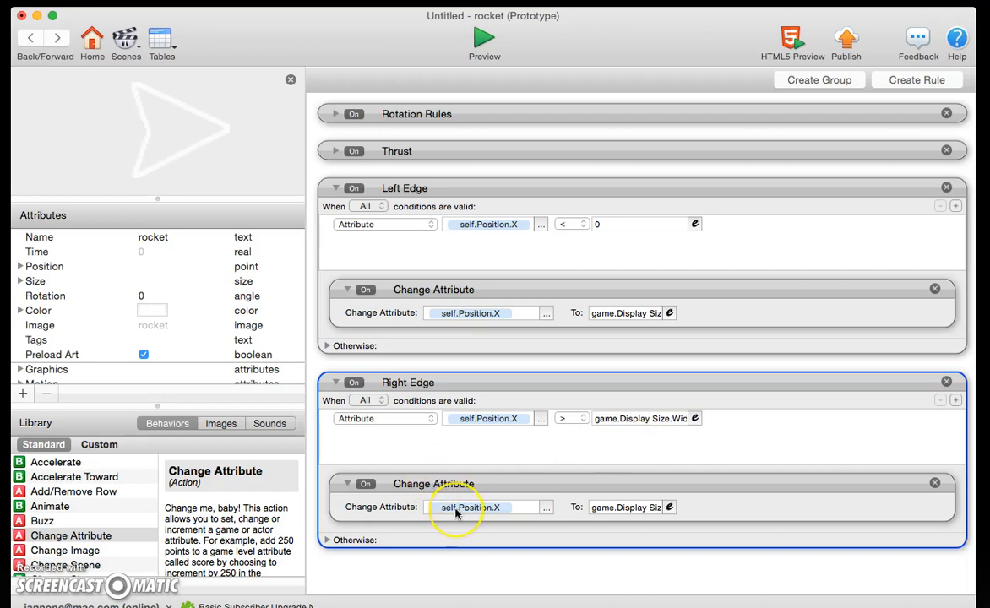
- Set the Right Edge rule's Change Attribute value for Position X to 0
click(619, 509)
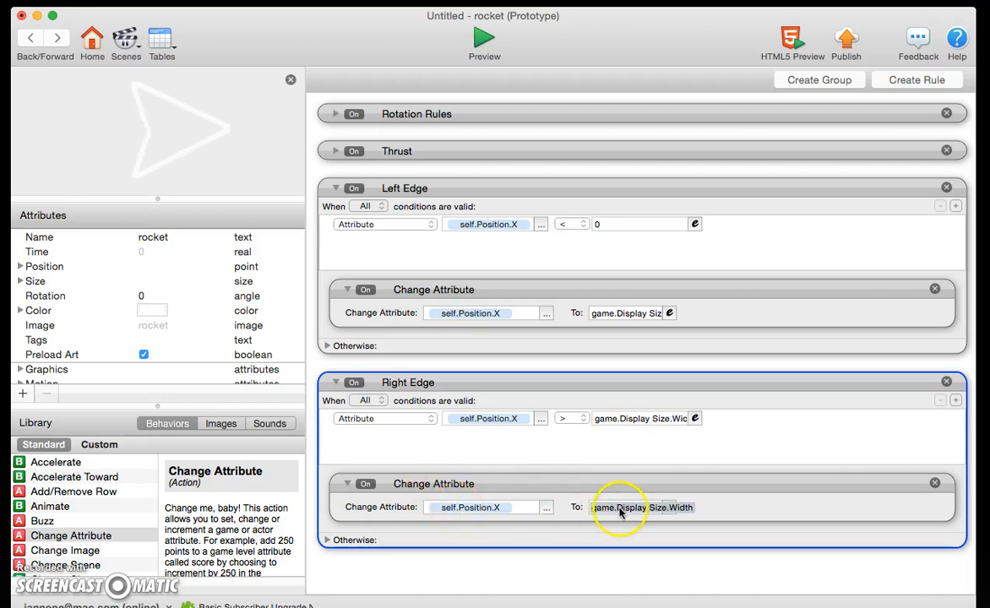
click(737, 504)
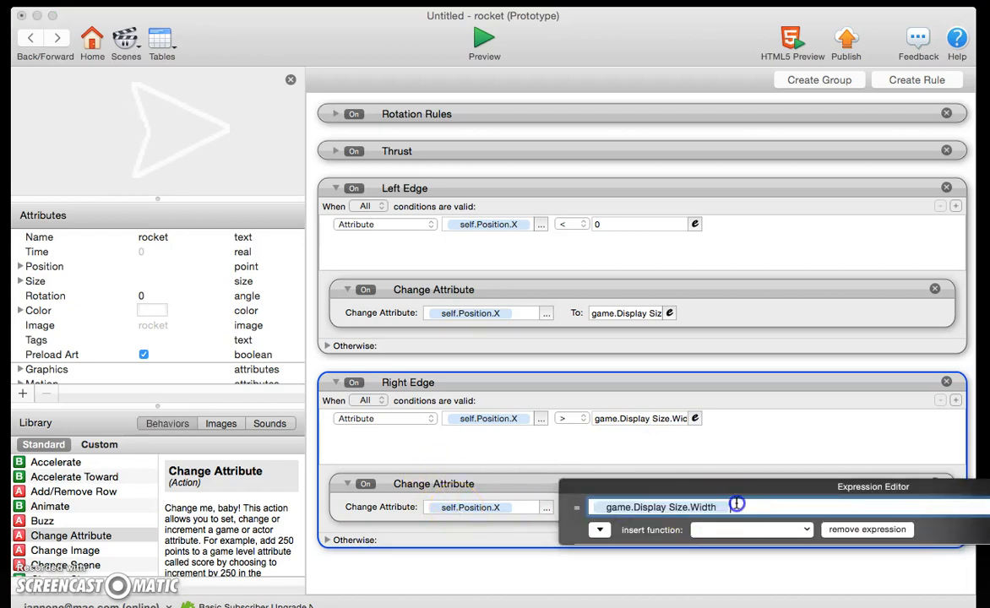
drag(696, 491, 482, 510)
key(BackSpace)
click(921, 521)
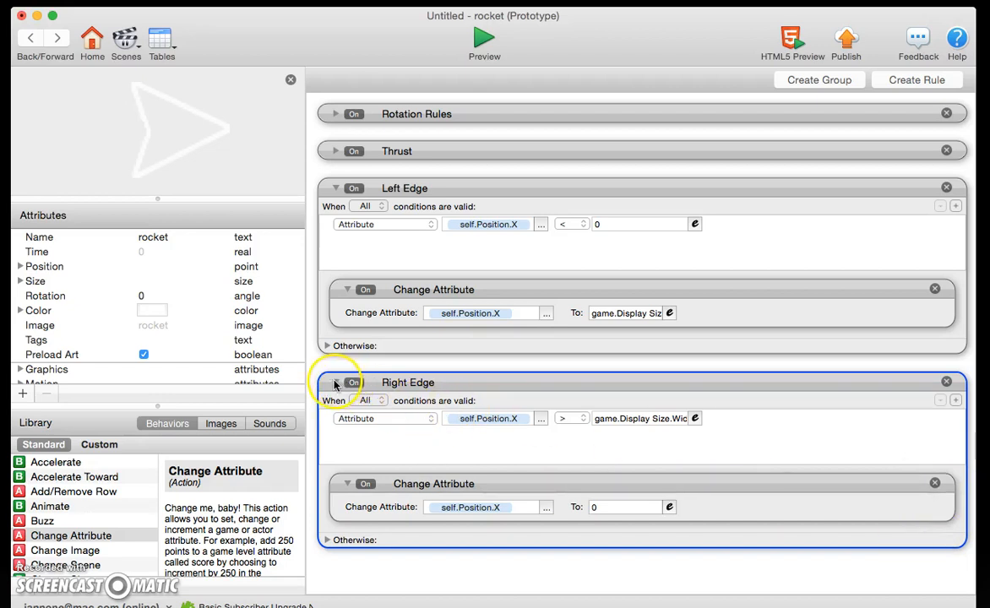
- Group the Left Edge and Right Edge rules together and name the group Edge Rules
shift+click(464, 187)
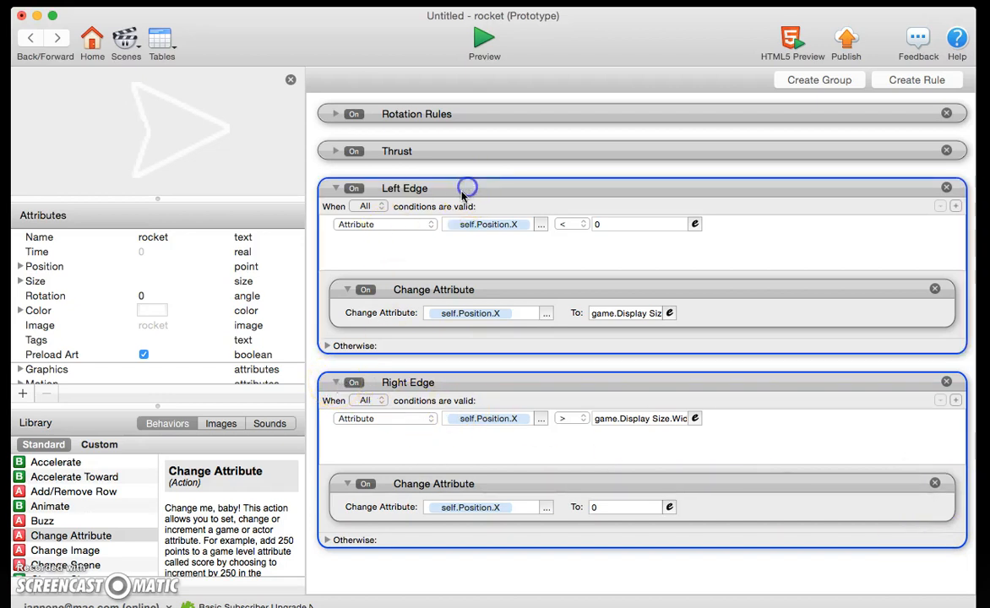
click(818, 80)
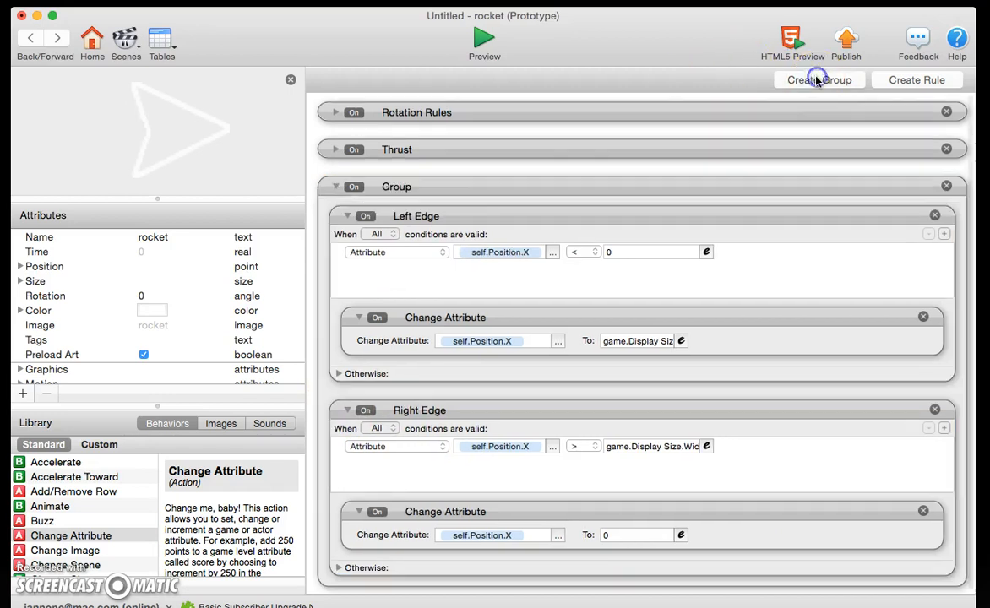
double_click(398, 186)
text(Ed)
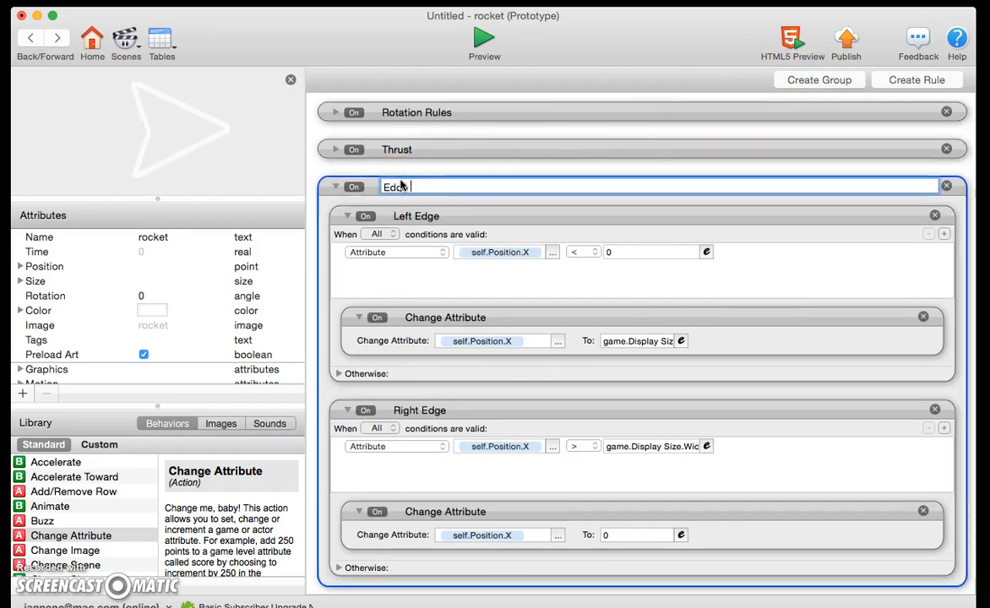
text(ge Rules)
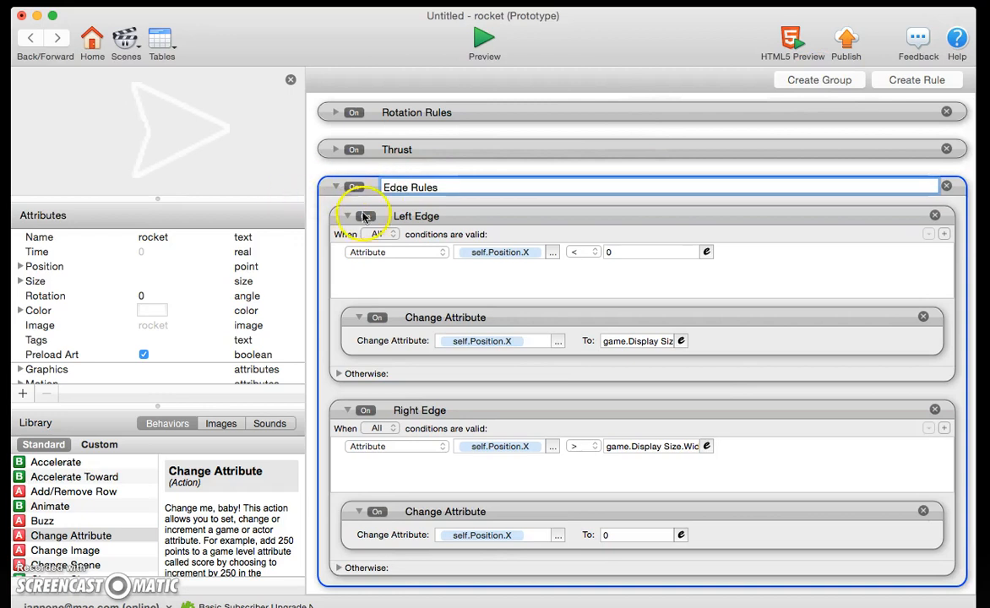
- Collapse the Left Edge and Right Edge rules inside the Edge Rules group
click(347, 216)
click(347, 216)
click(347, 217)
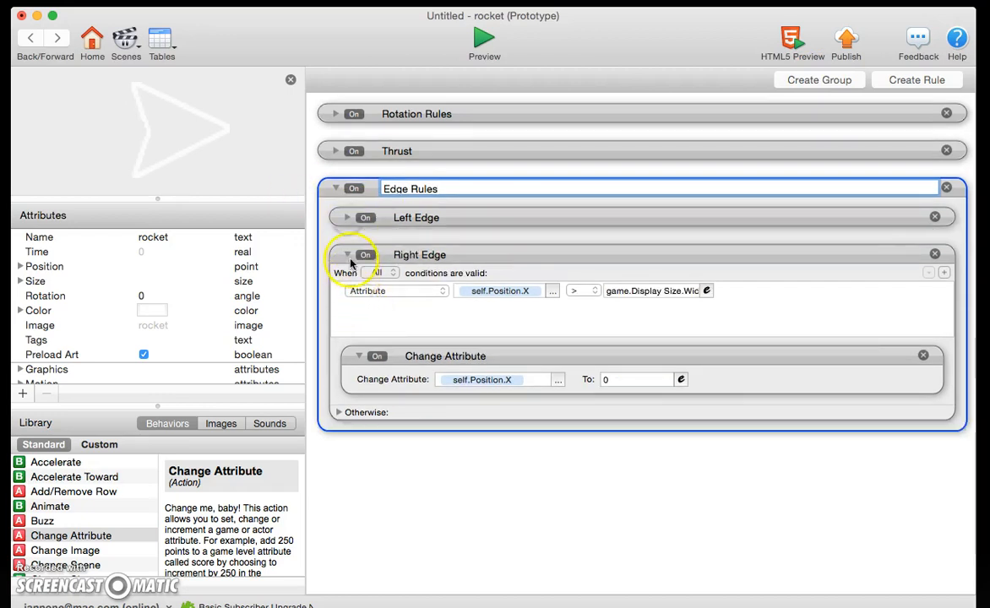
click(348, 254)
click(444, 311)
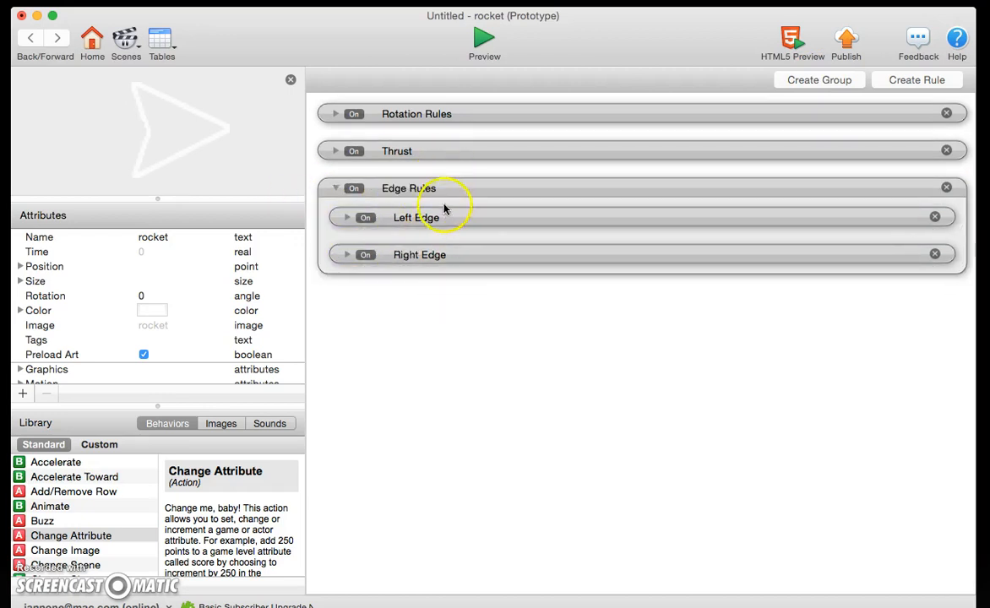
- Preview the game to test wrapping at both side edges, and return to the rocket's rules
click(478, 37)
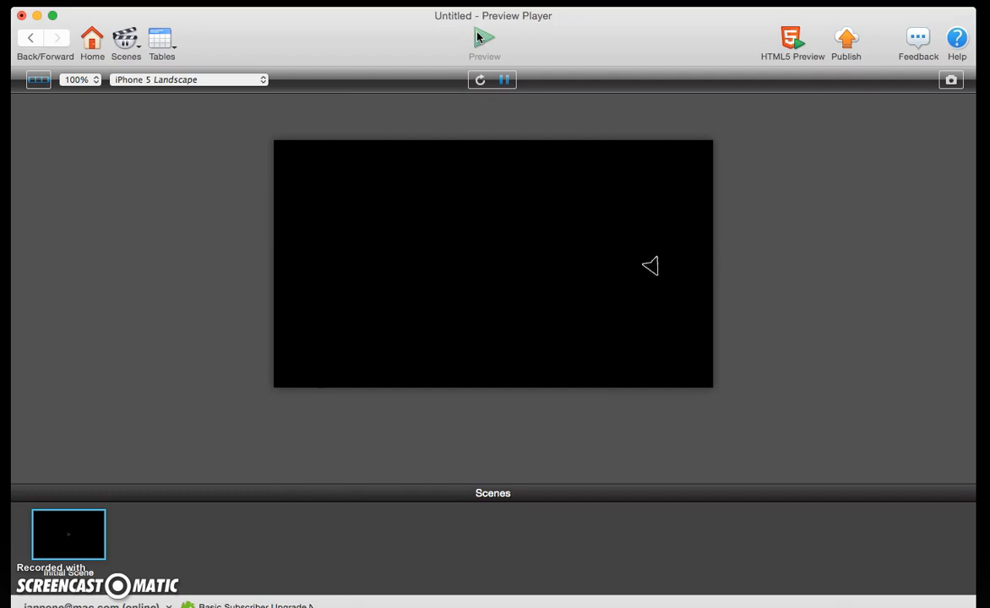
click(30, 37)
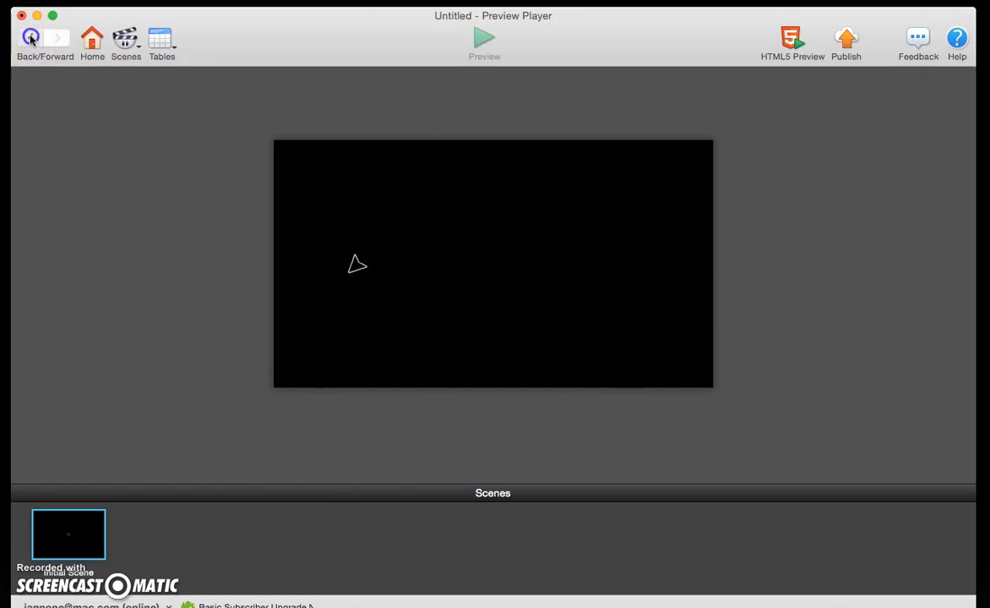
click(447, 286)
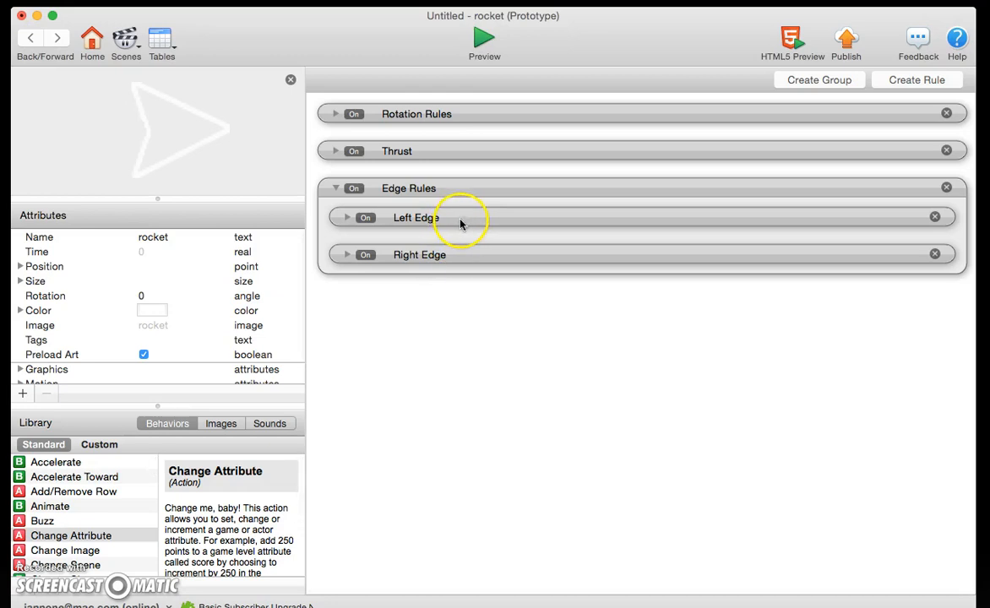
- Duplicate the Left Edge rule inside the Edge Rules group and rename the copy Bottom Edge
click(667, 218)
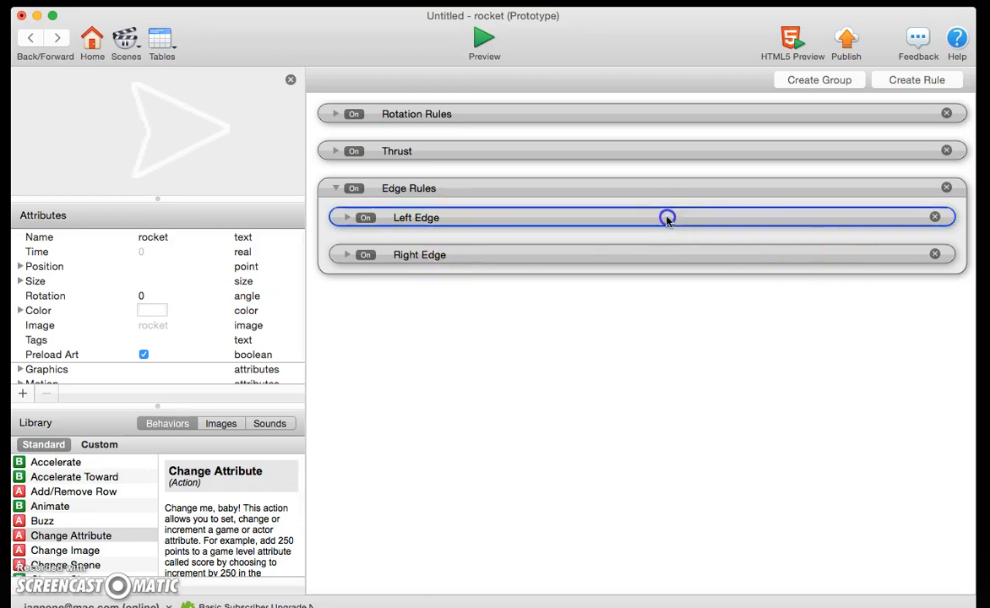
alt+drag(657, 219, 656, 288)
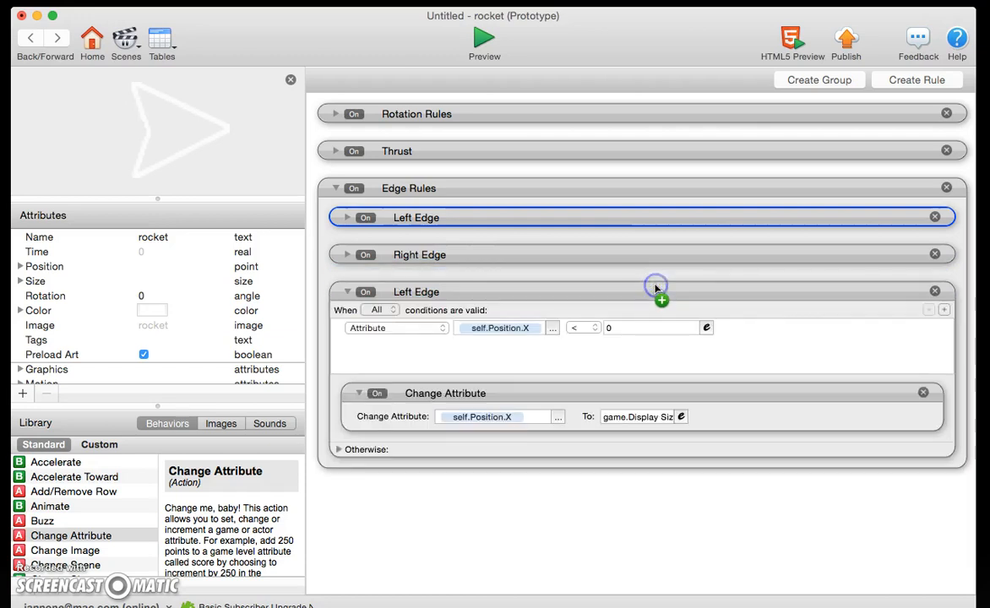
double_click(403, 293)
text(Bottom)
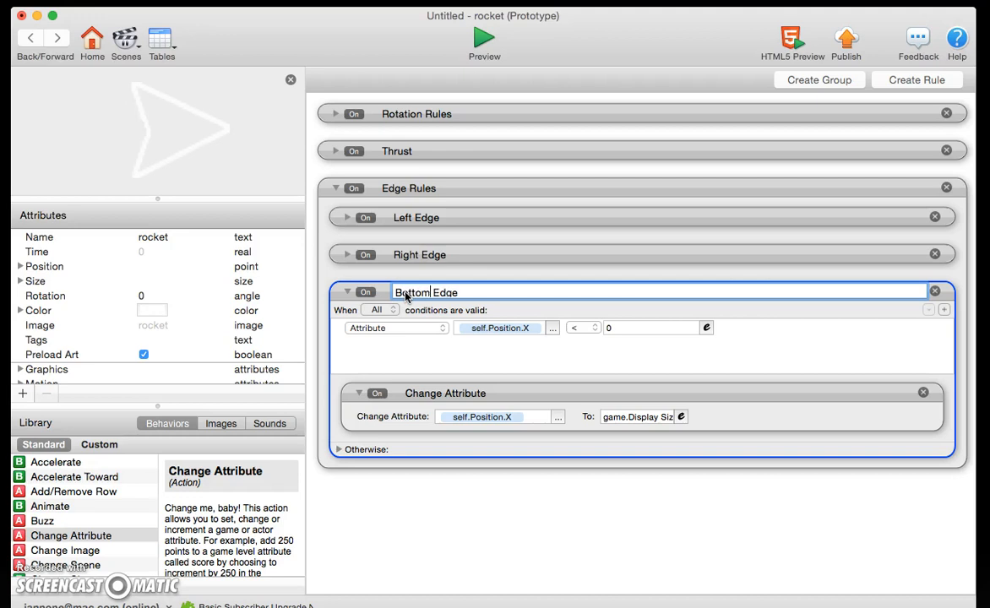
click(452, 347)
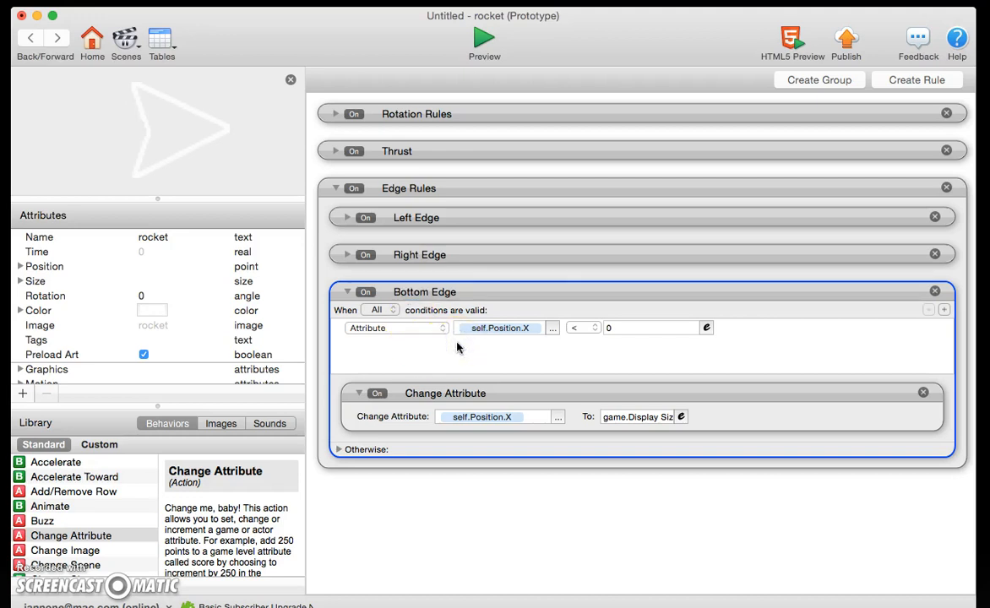
- Set the Bottom Edge rule's condition to check the rocket's Position Y attribute
click(553, 329)
click(562, 367)
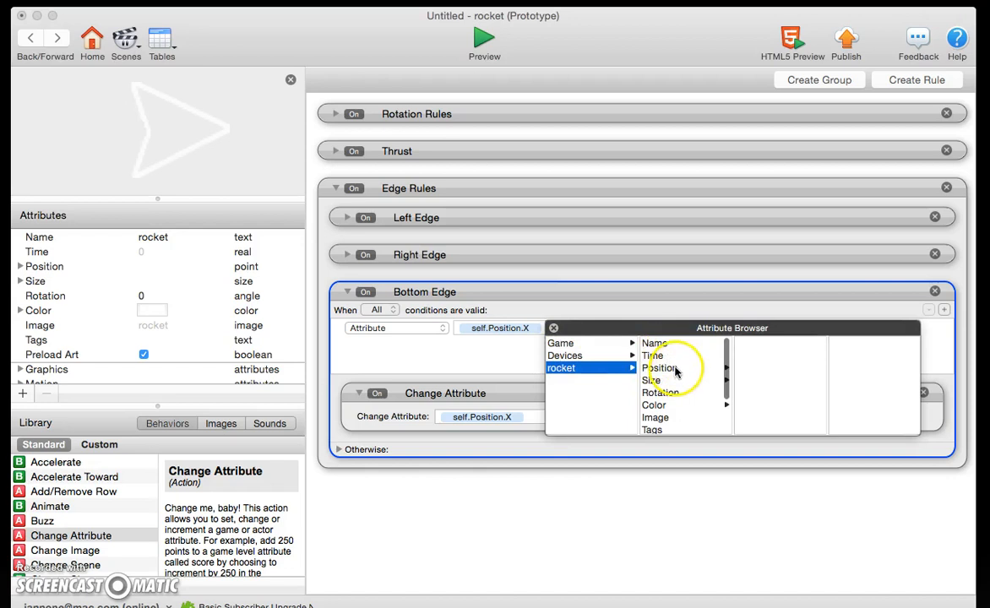
click(667, 368)
click(760, 355)
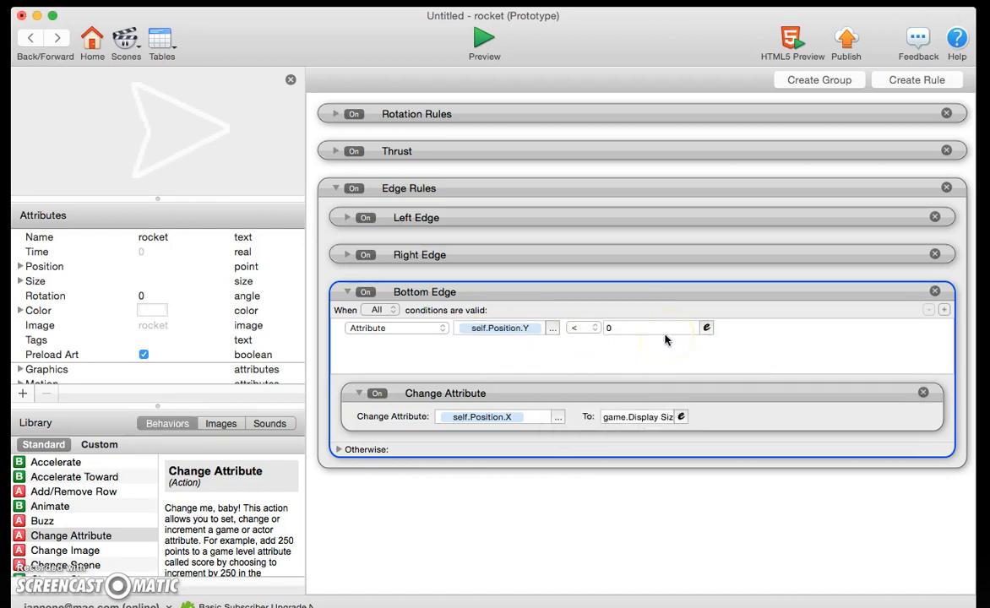
- Make the Bottom Edge rule's Change Attribute action target the rocket's Position Y
click(558, 417)
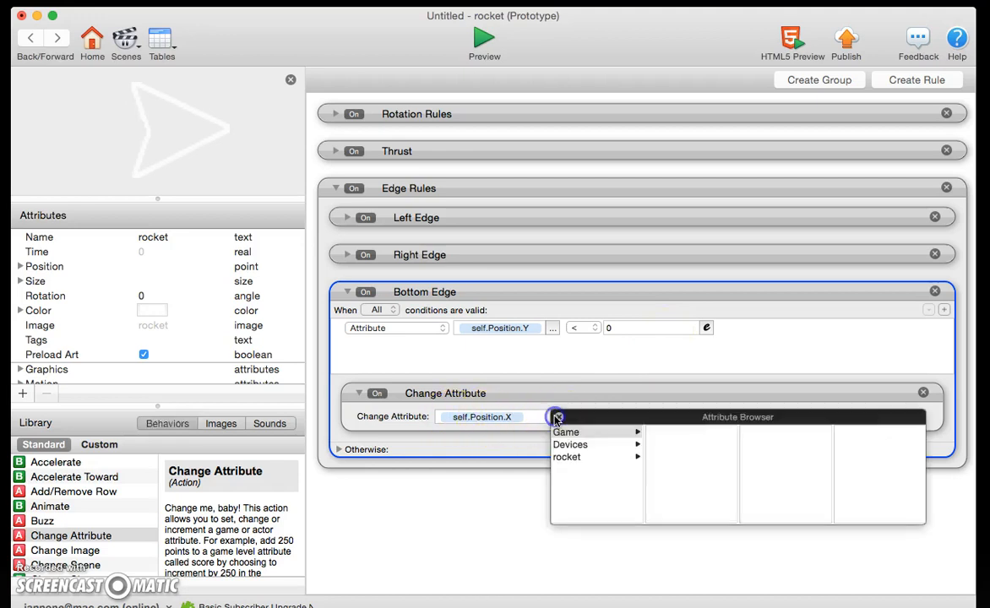
click(567, 457)
click(668, 456)
click(745, 444)
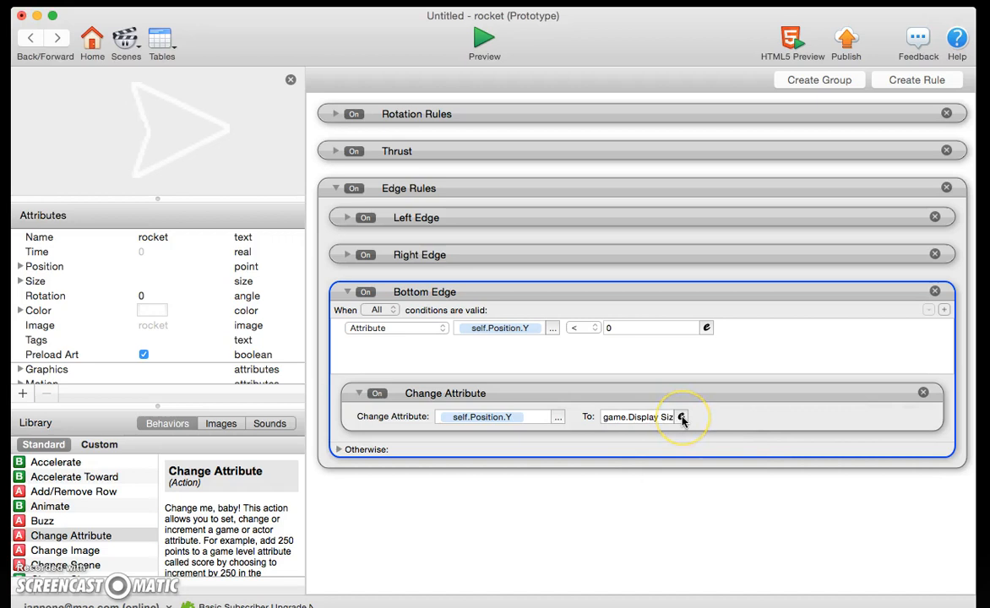
- Set the Bottom Edge rule's Change Attribute value to game.Display Size.Height and collapse the rule
click(681, 418)
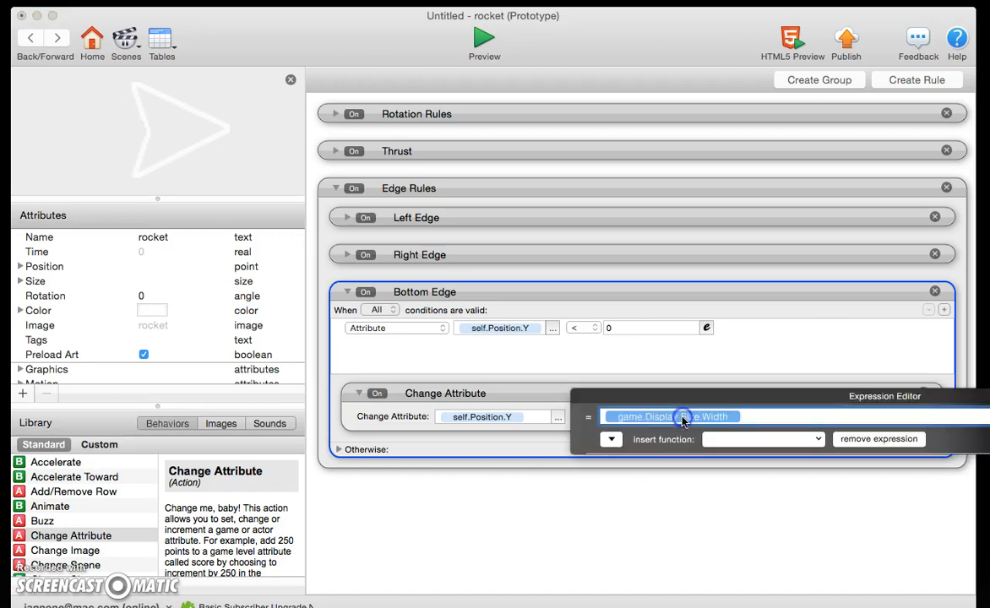
click(610, 438)
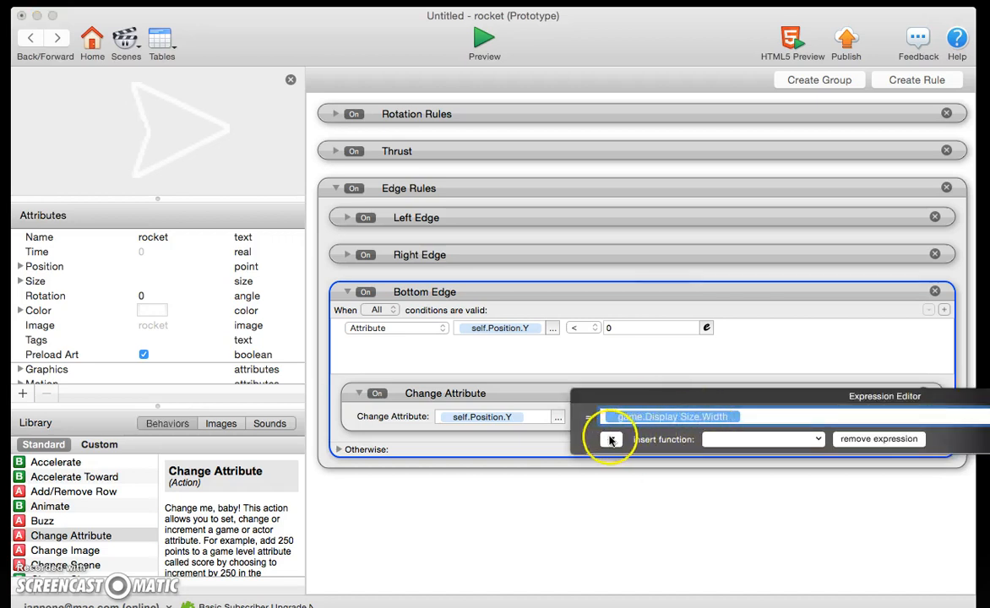
drag(658, 395, 407, 370)
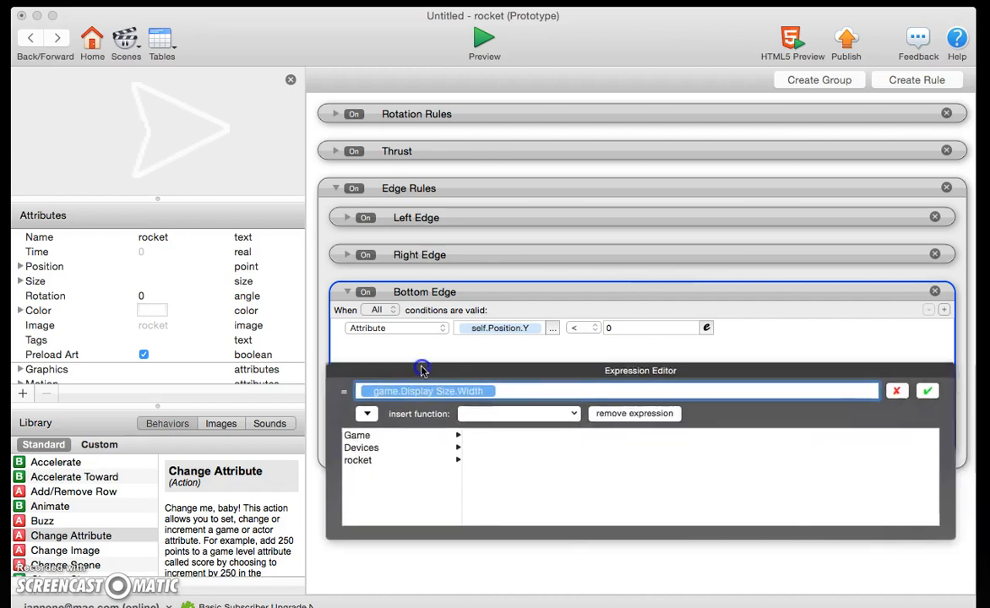
click(376, 436)
click(488, 464)
click(587, 448)
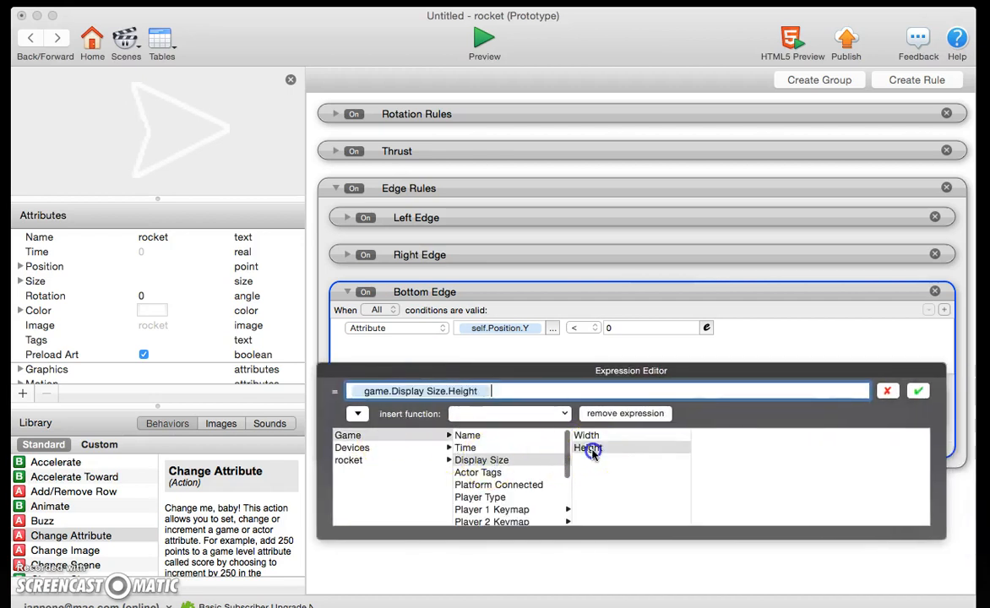
click(919, 391)
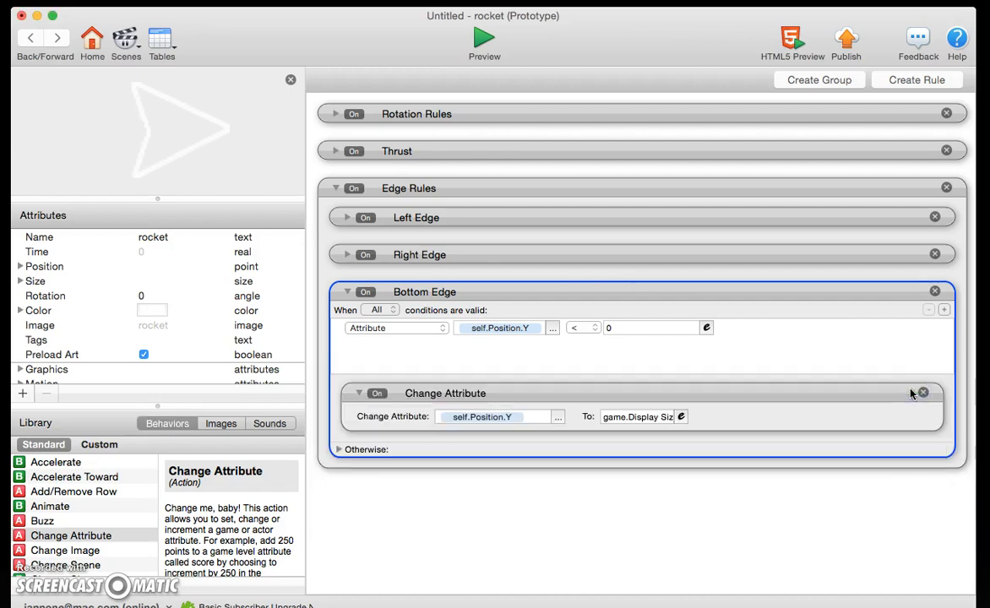
click(583, 414)
click(346, 292)
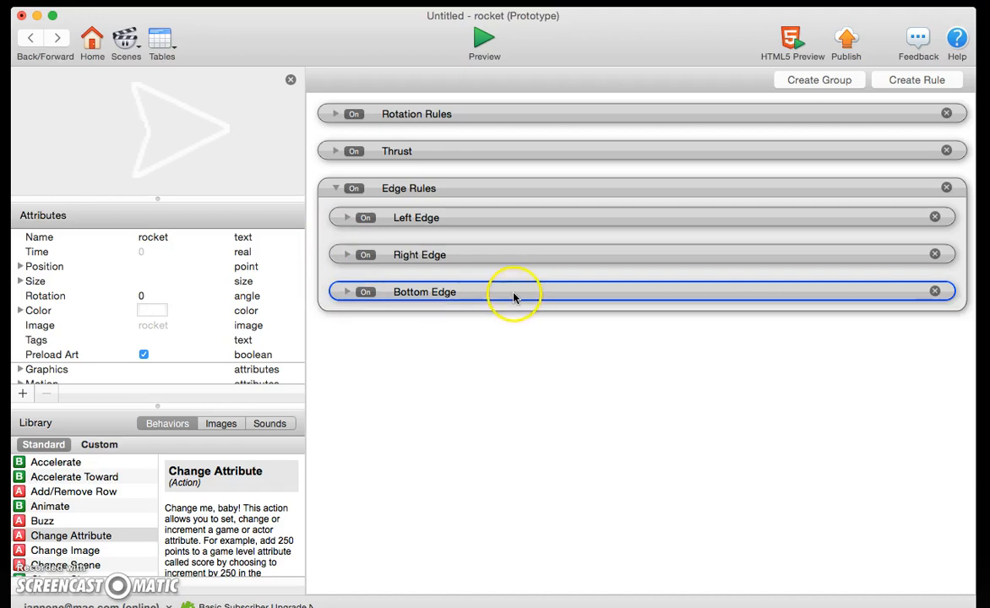
- Duplicate the Bottom Edge rule inside the Edge Rules group and rename the copy Top Edge
alt+drag(513, 294, 513, 314)
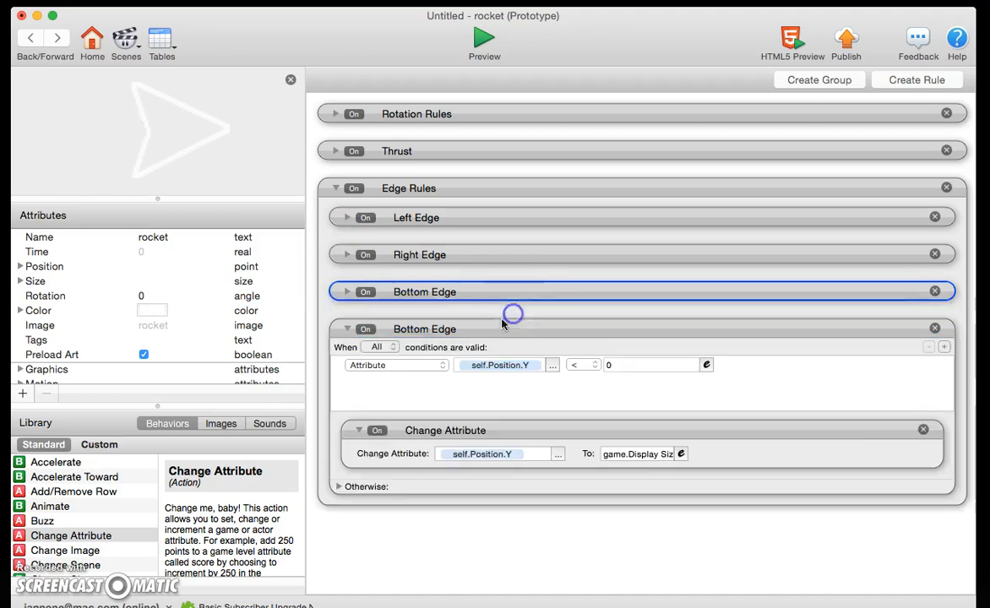
double_click(413, 329)
text(Top)
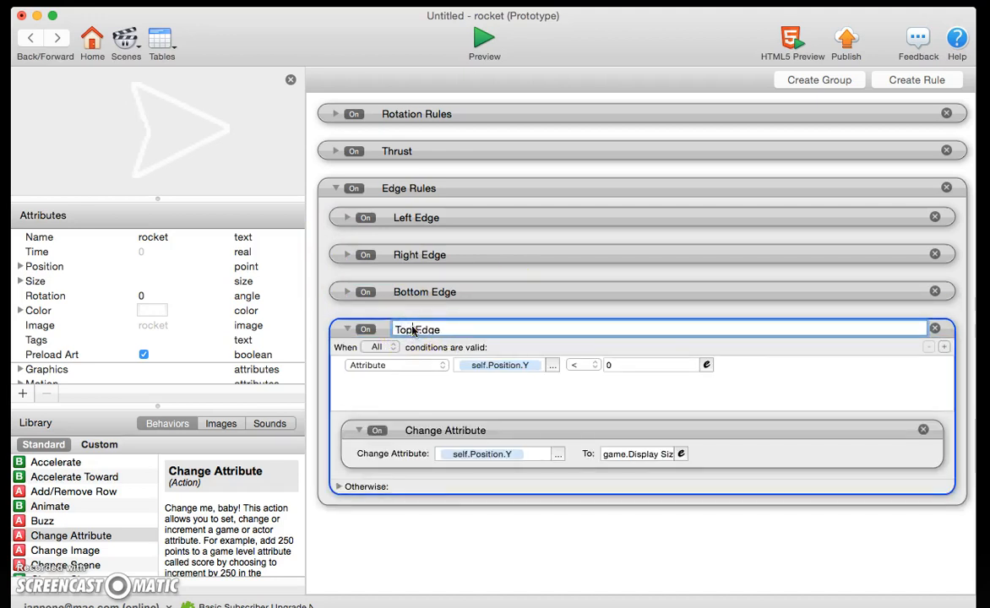
click(464, 379)
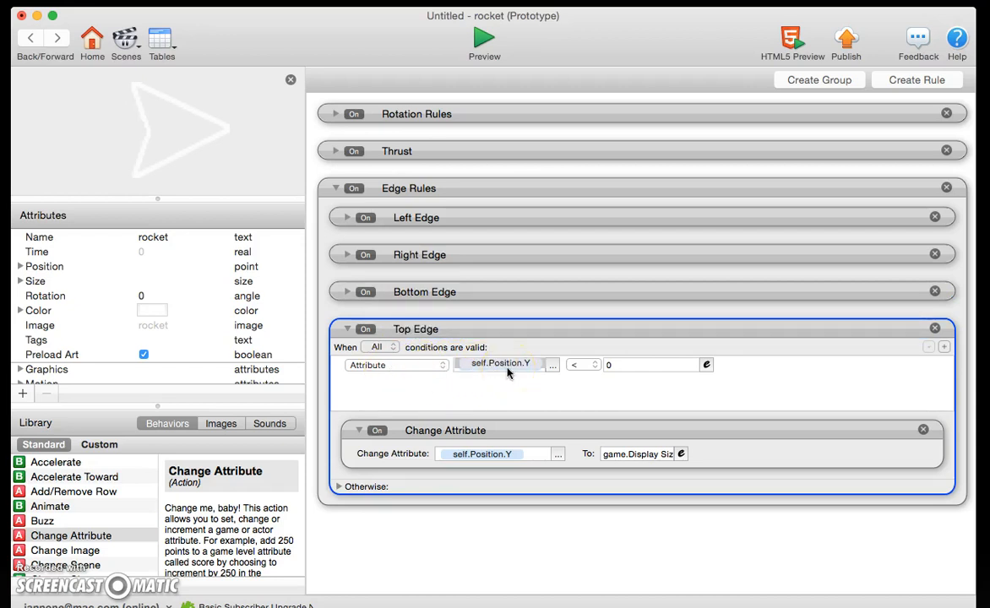
- Set the Top Edge rule's condition to self.Position.Y > game.Display Size.Height
click(541, 371)
click(578, 365)
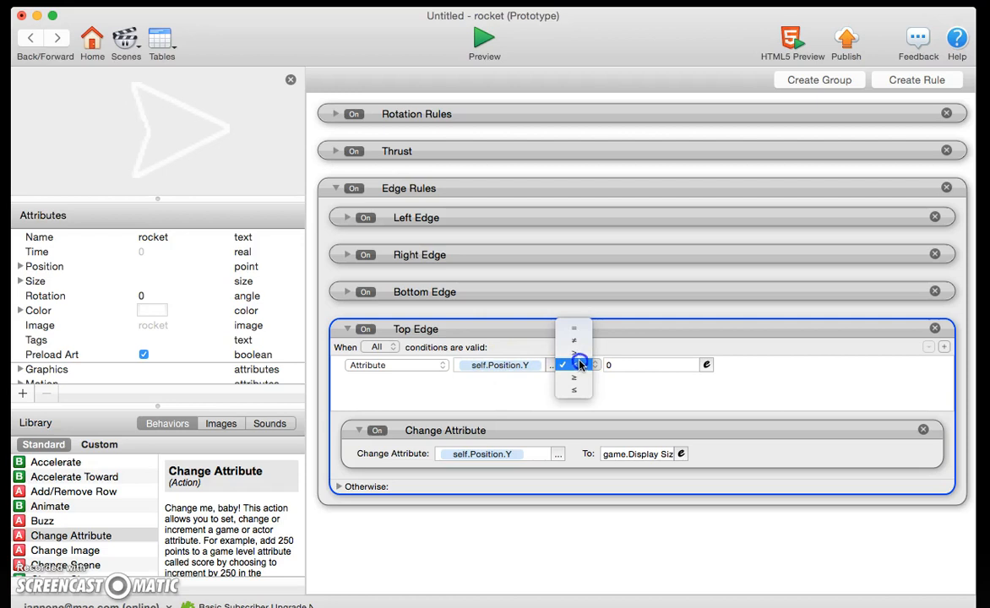
click(707, 365)
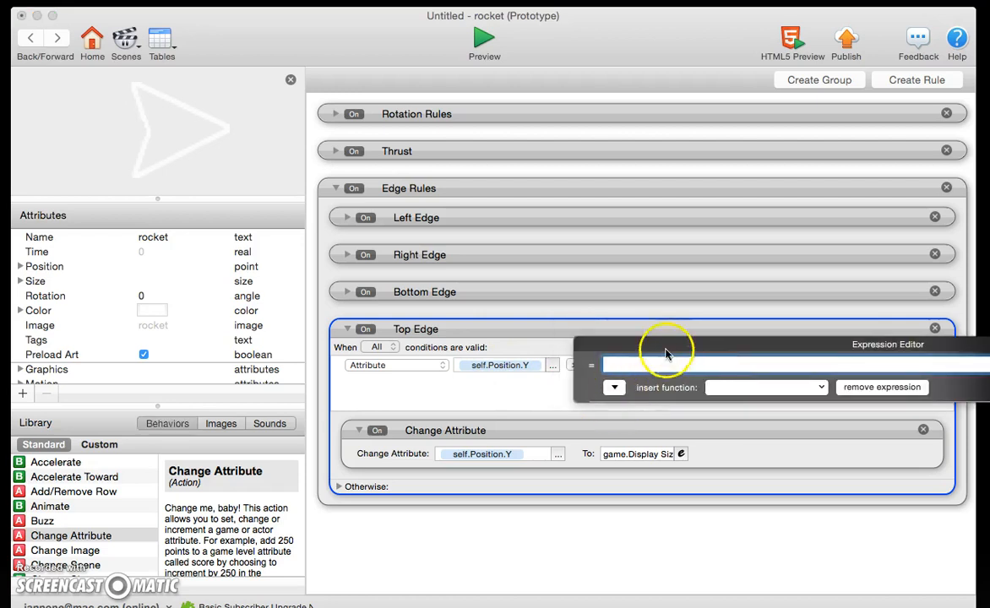
click(318, 436)
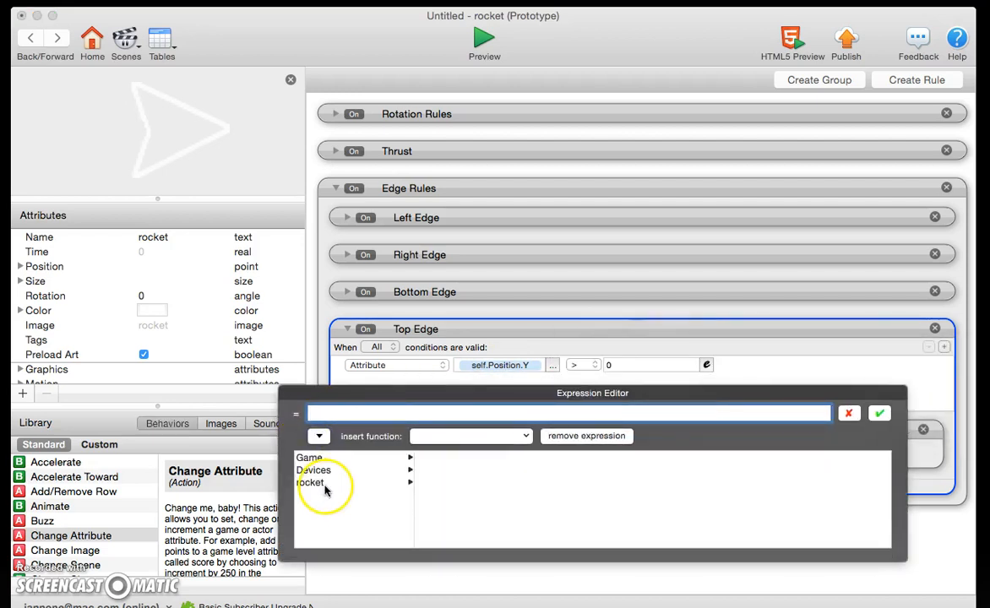
click(321, 483)
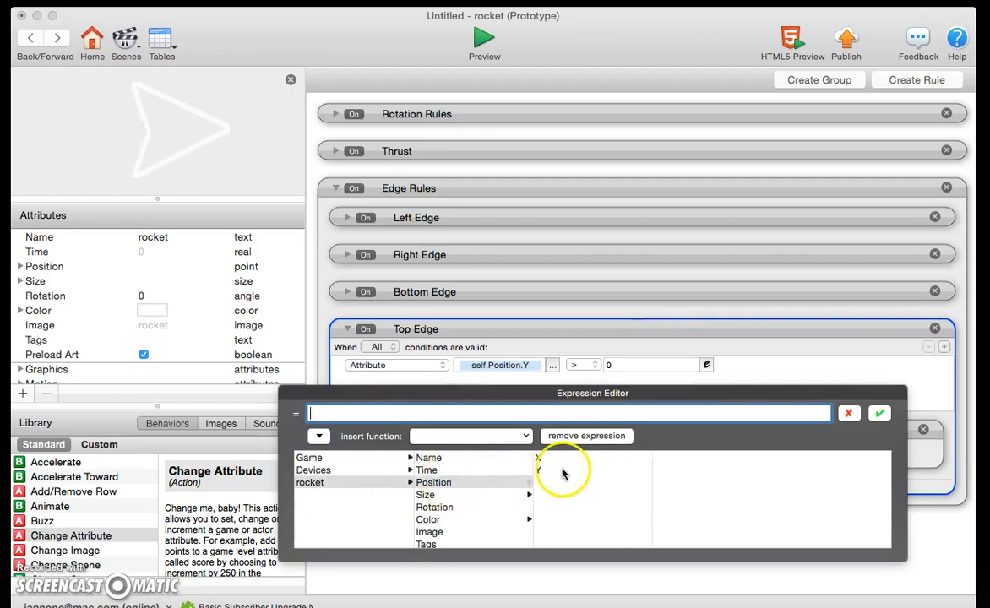
click(325, 463)
click(439, 482)
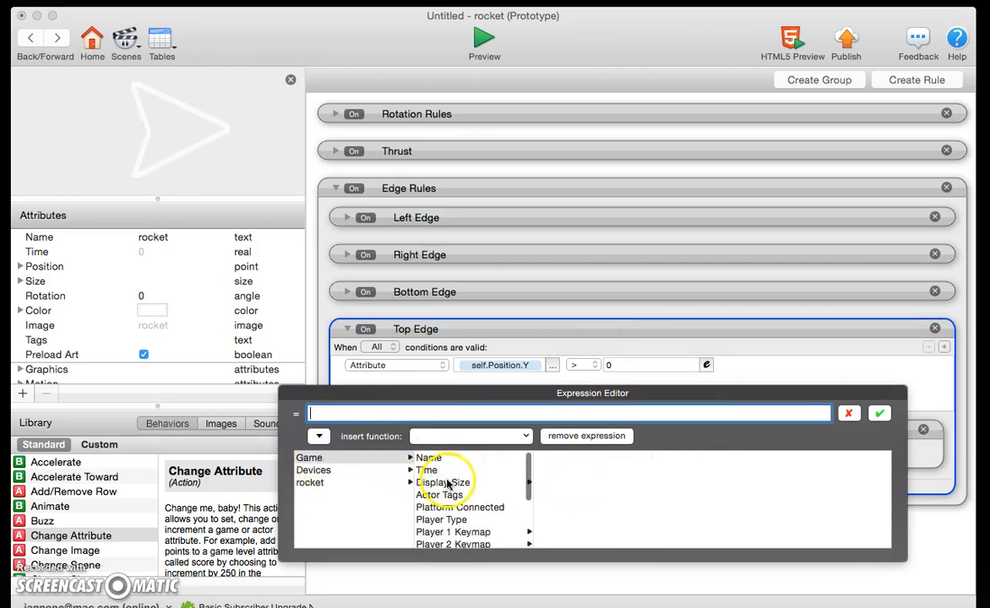
click(551, 471)
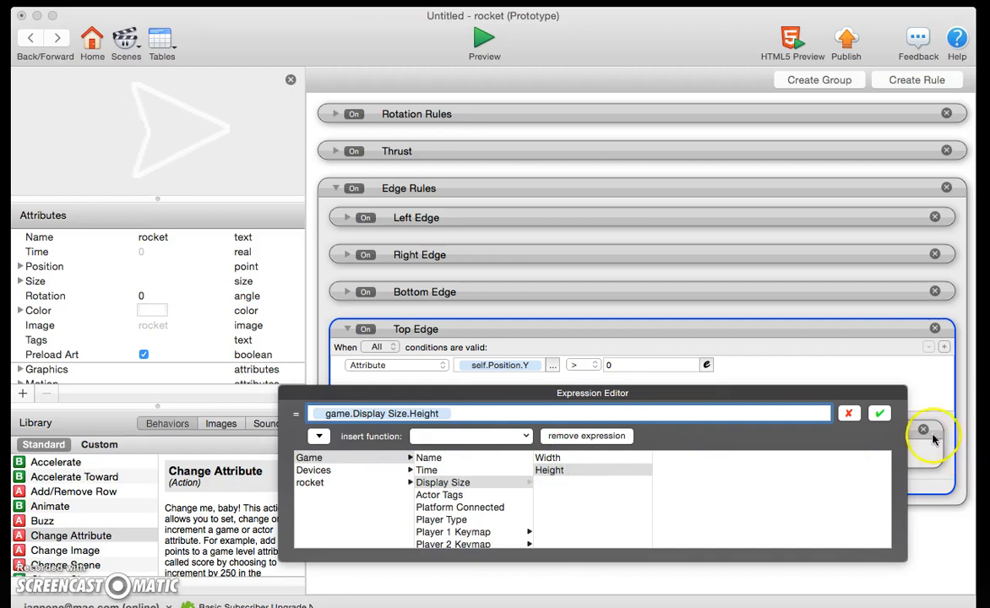
click(879, 413)
click(652, 368)
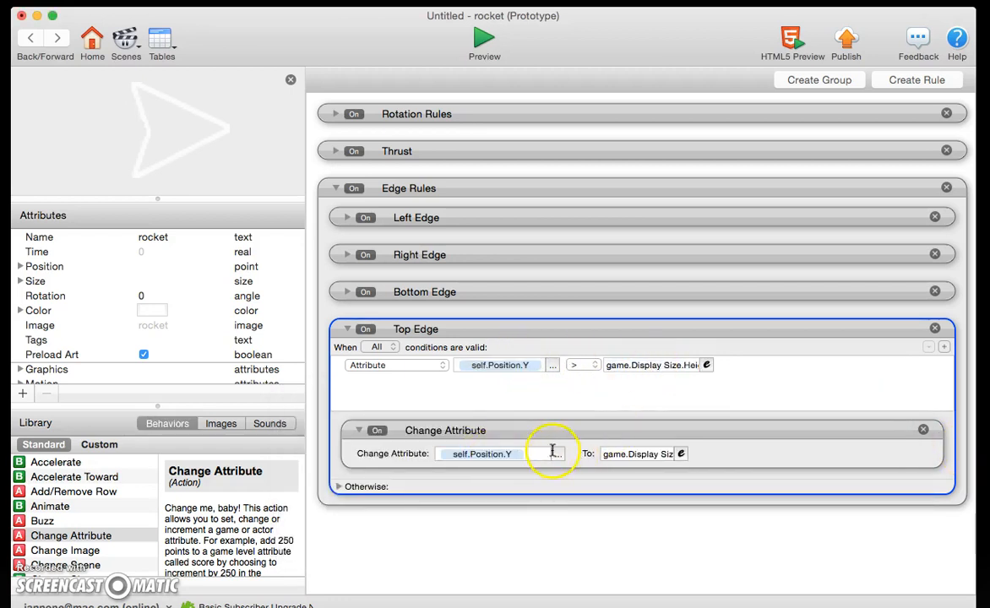
- Set the Top Edge rule's Change Attribute value for Position Y to 0
click(652, 455)
click(682, 453)
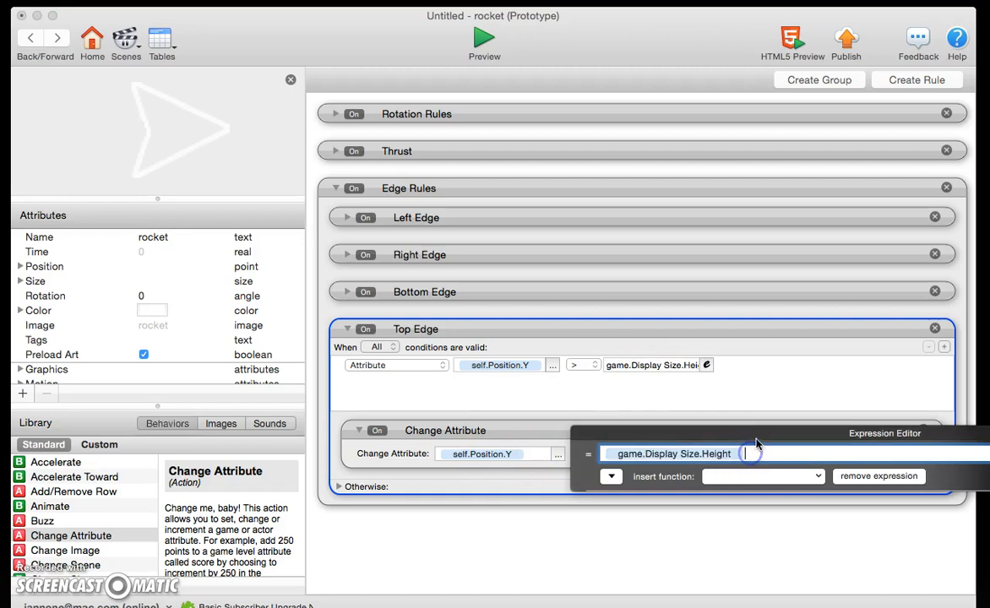
key(BackSpace)
text(0)
click(925, 448)
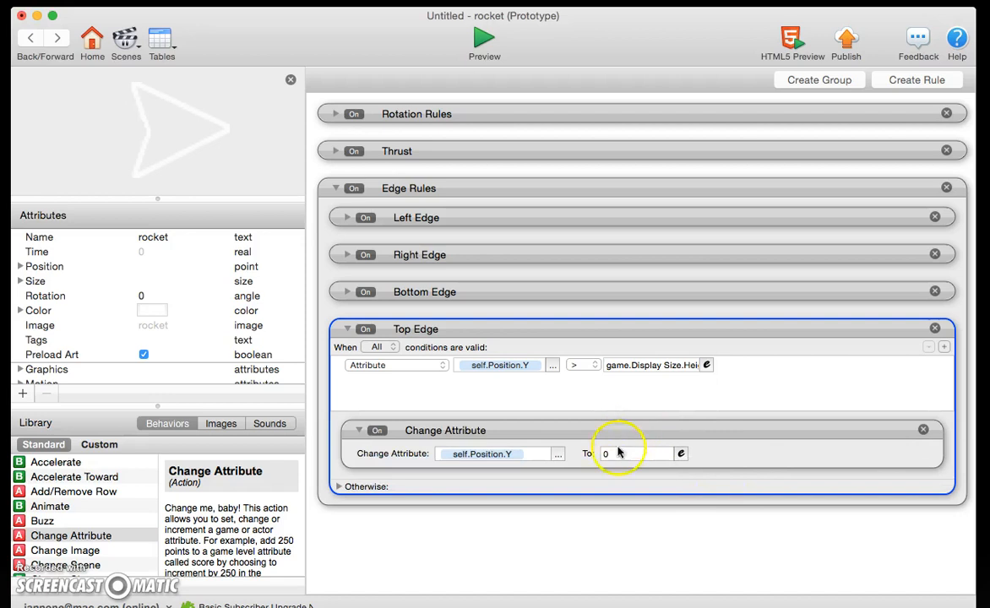
- Collapse the Top Edge rule and the whole Edge Rules group
click(346, 329)
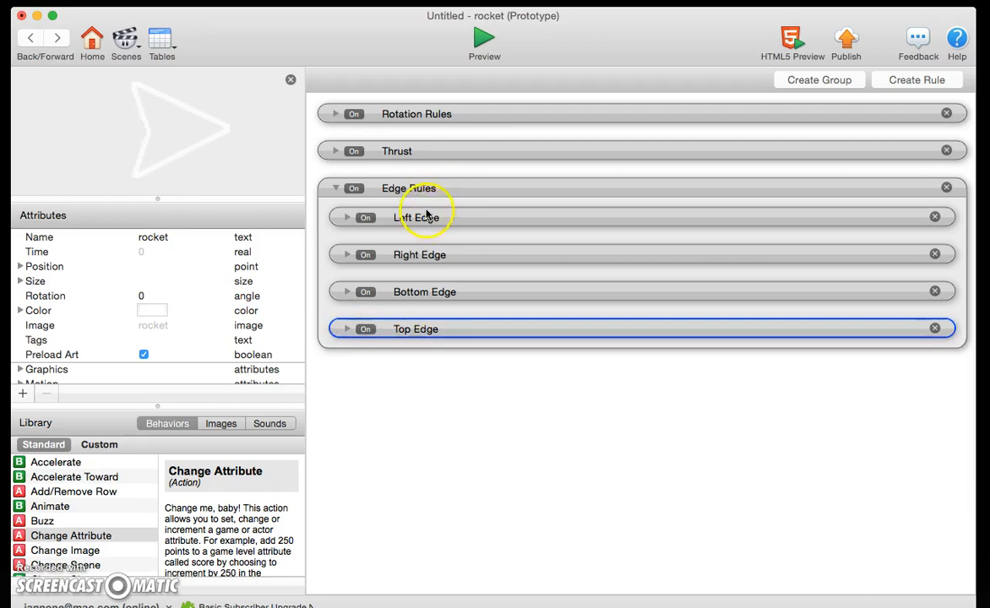
click(335, 188)
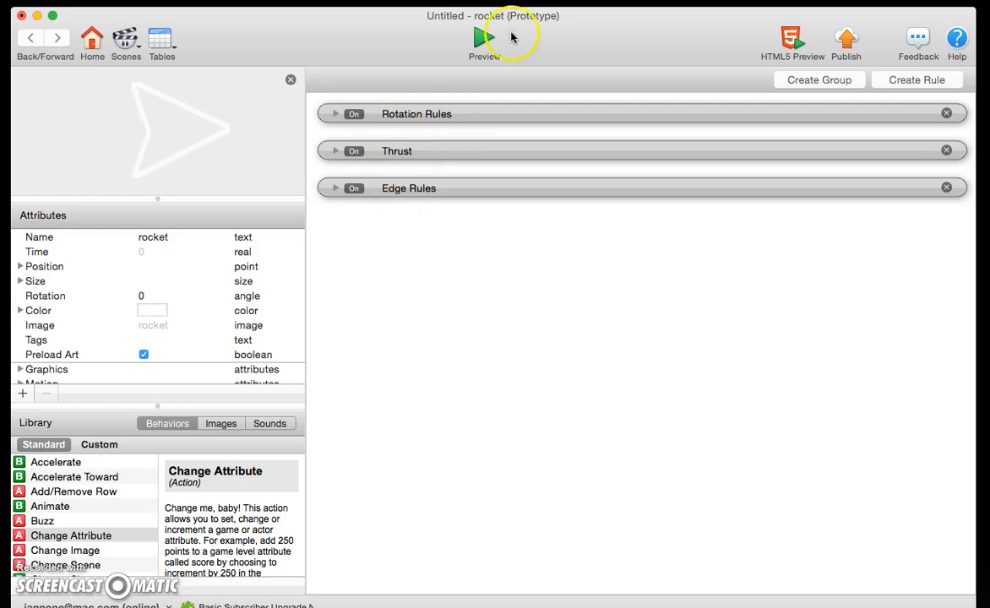
- Preview the game to test the rocket's wrapping at all four edges, and return to its rules
click(484, 42)
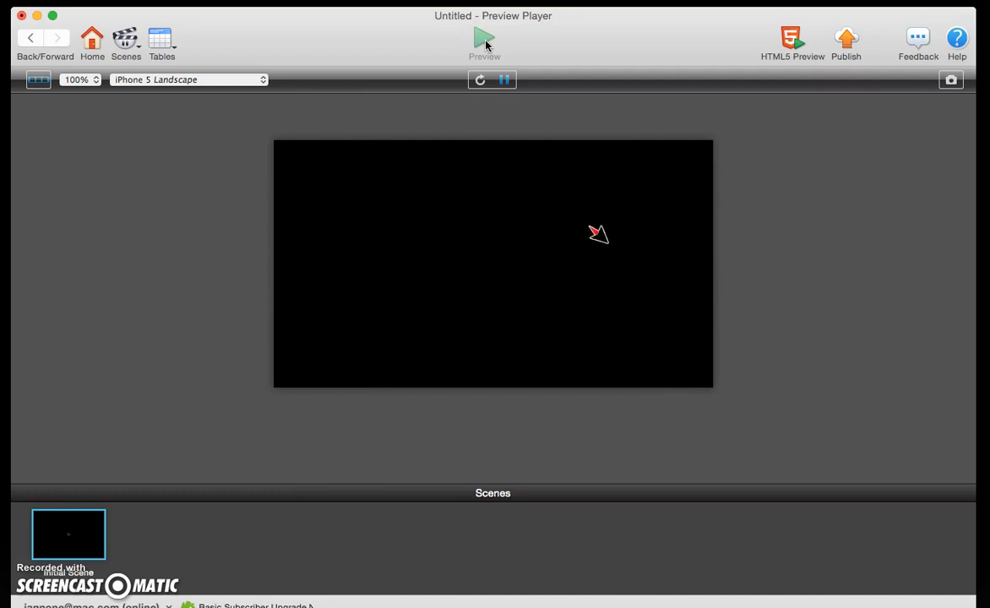
click(32, 38)
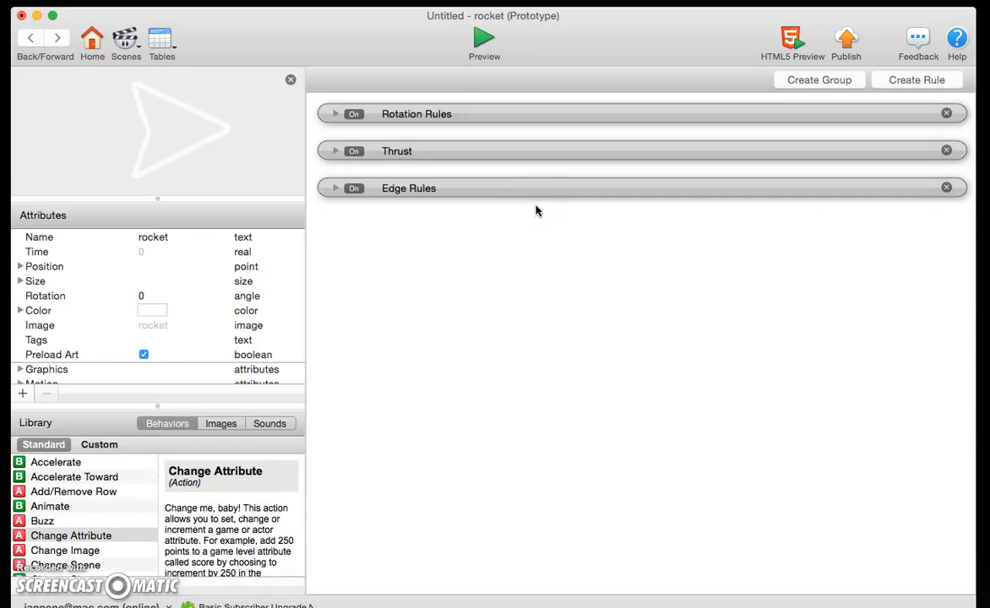
- Save the project as SQUARES in the SQUARES folder inside TVRA 3841 of the brooklyn college 2015 fall folder
key(super+s)
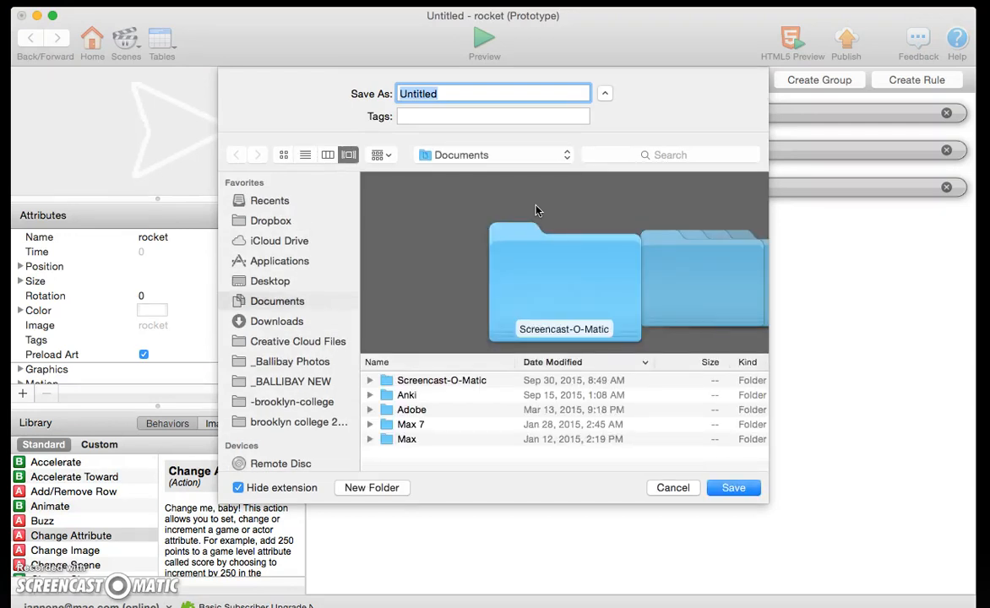
text(SQUARES)
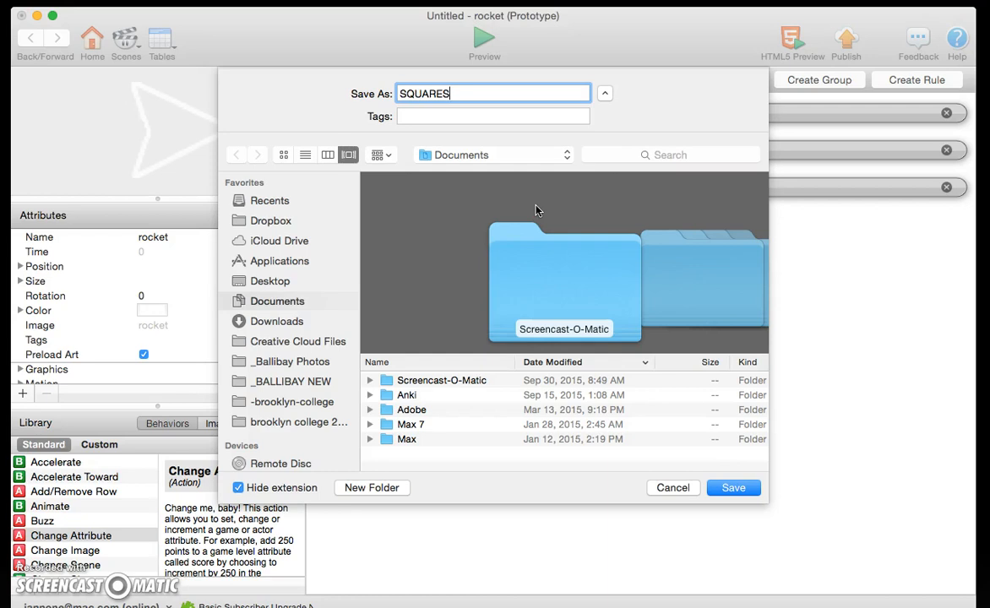
click(300, 422)
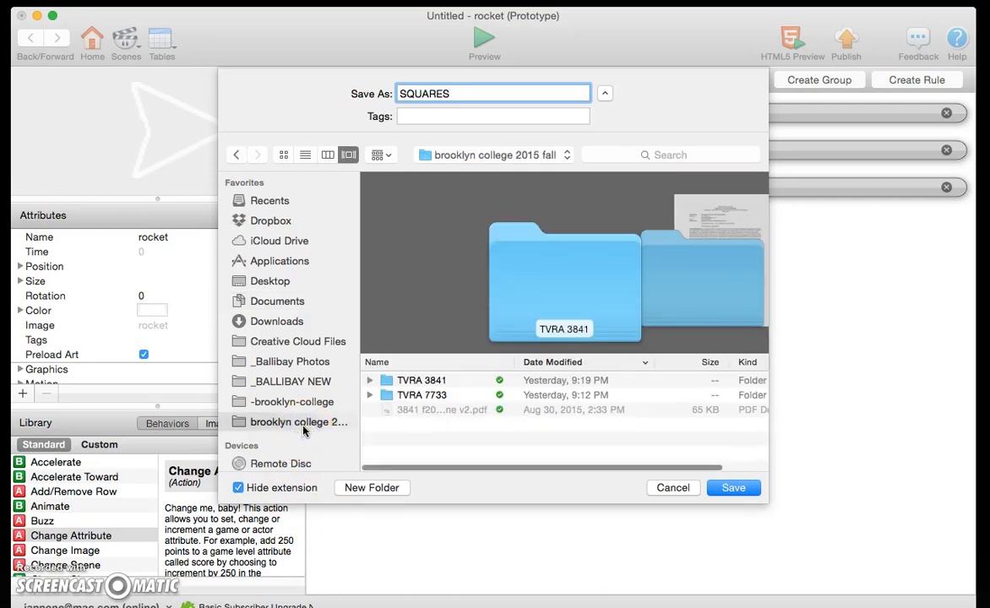
double_click(420, 380)
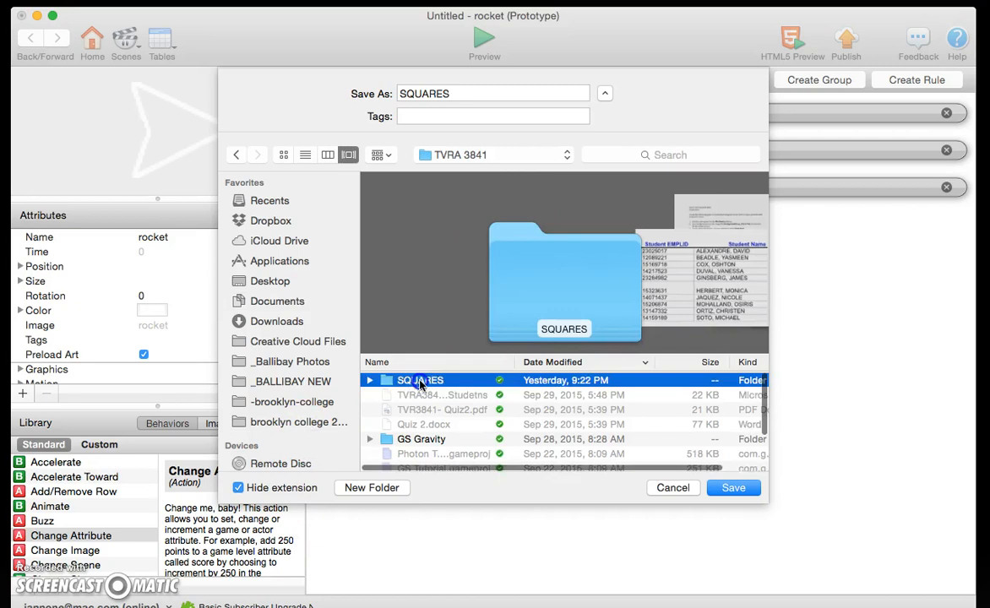
double_click(420, 381)
click(734, 488)
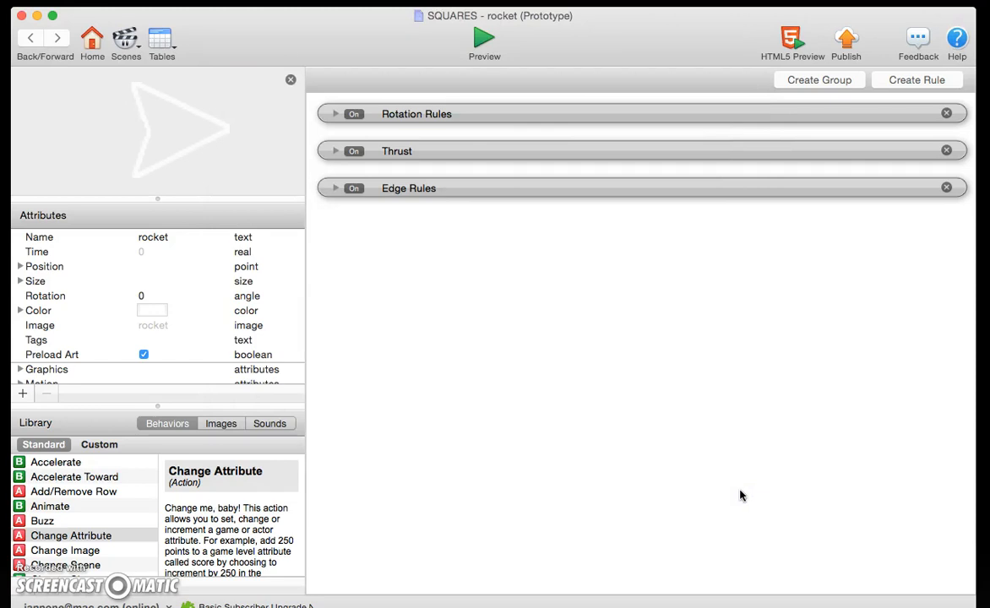
- Create a bullet actor from the project's bullet image and place it in the scene to compare its size with the rocket
click(31, 37)
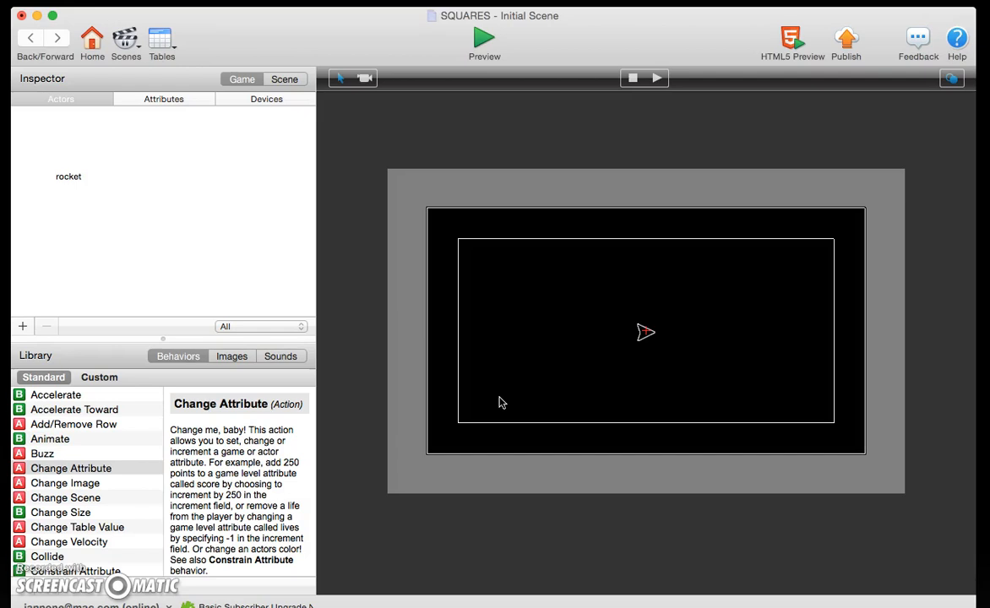
click(241, 359)
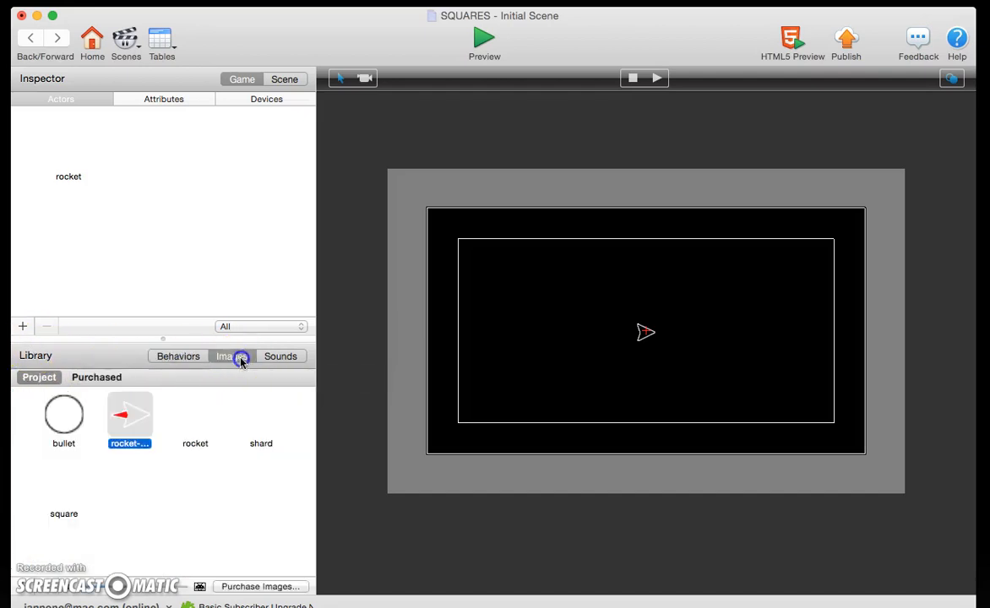
click(64, 414)
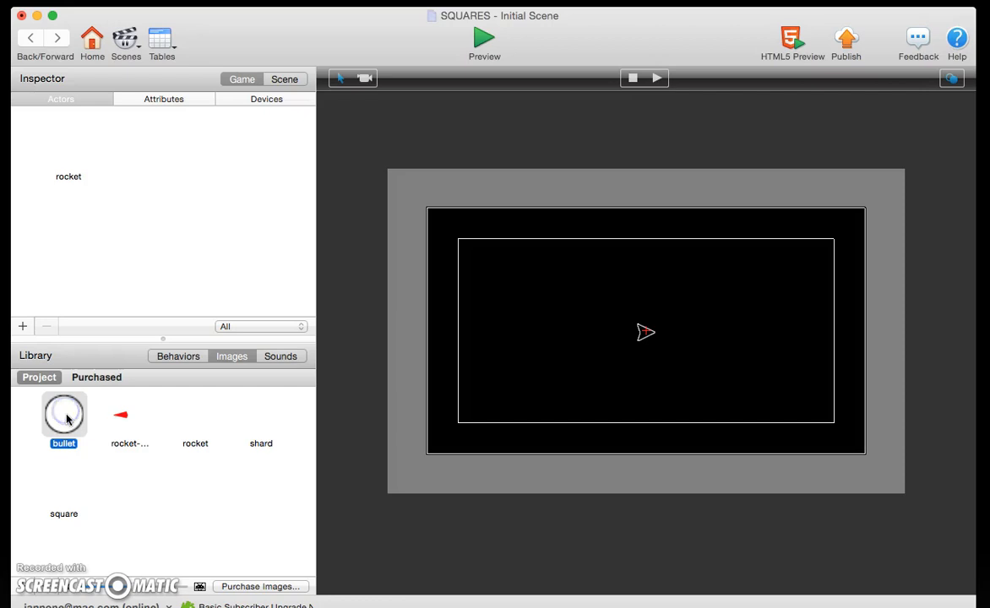
drag(67, 419, 129, 161)
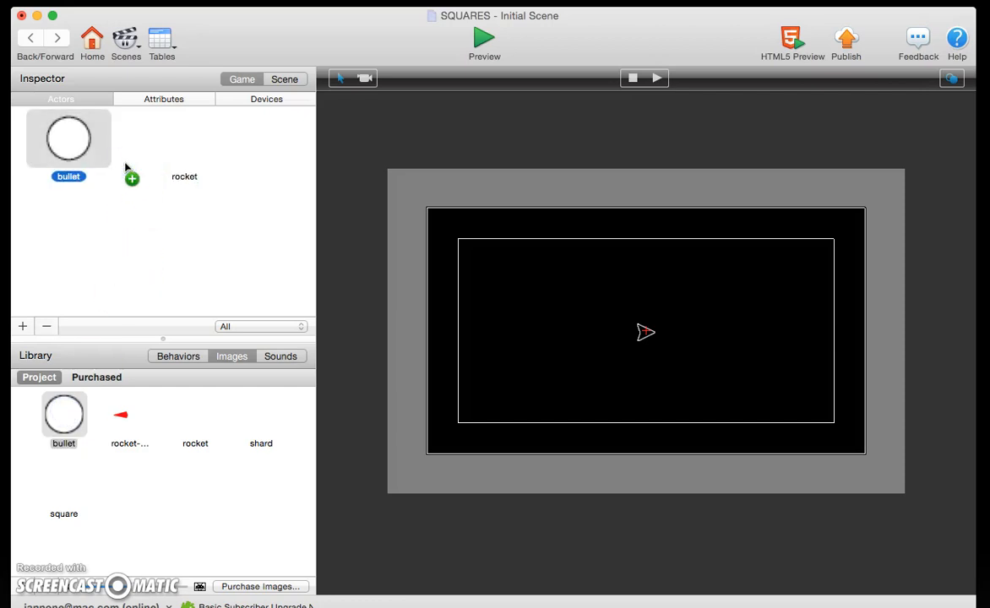
drag(66, 128, 565, 314)
click(531, 324)
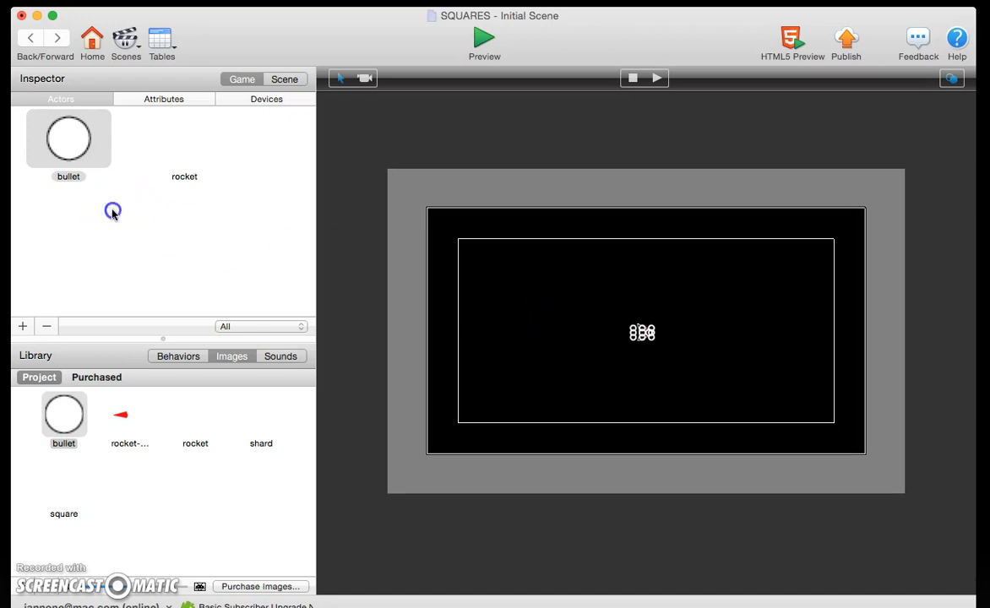
- Set the bullet actor's width and height to 5 and check its size beside the rocket in the scene
double_click(68, 135)
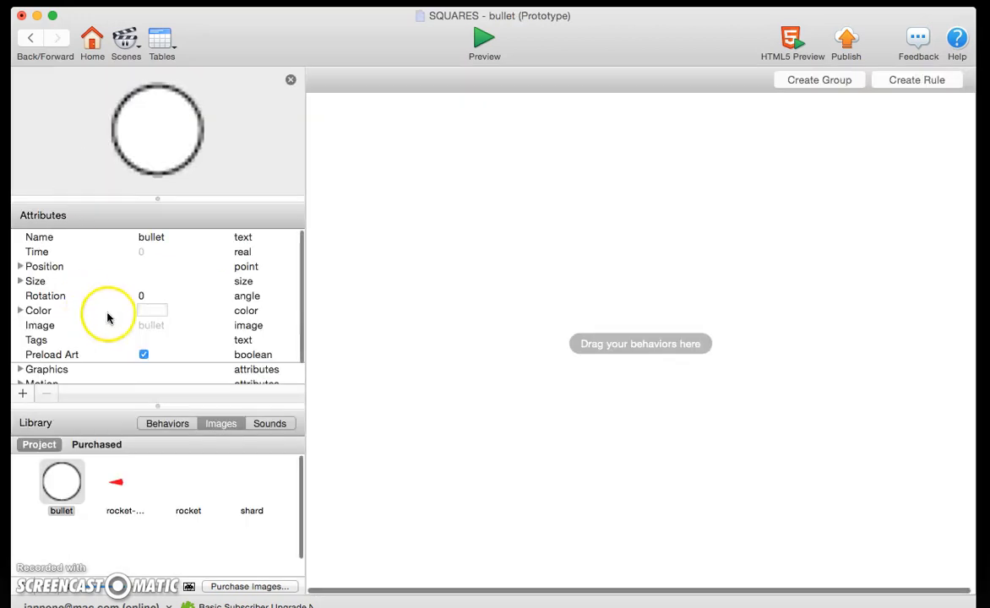
click(20, 281)
double_click(159, 296)
text(5)
double_click(158, 310)
text(5)
click(460, 38)
click(33, 38)
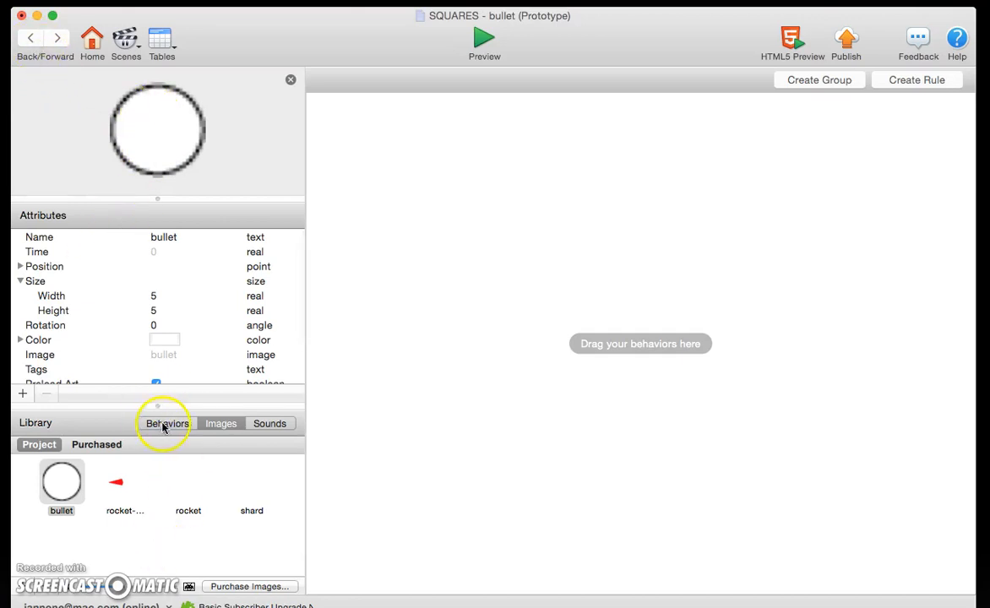
click(32, 38)
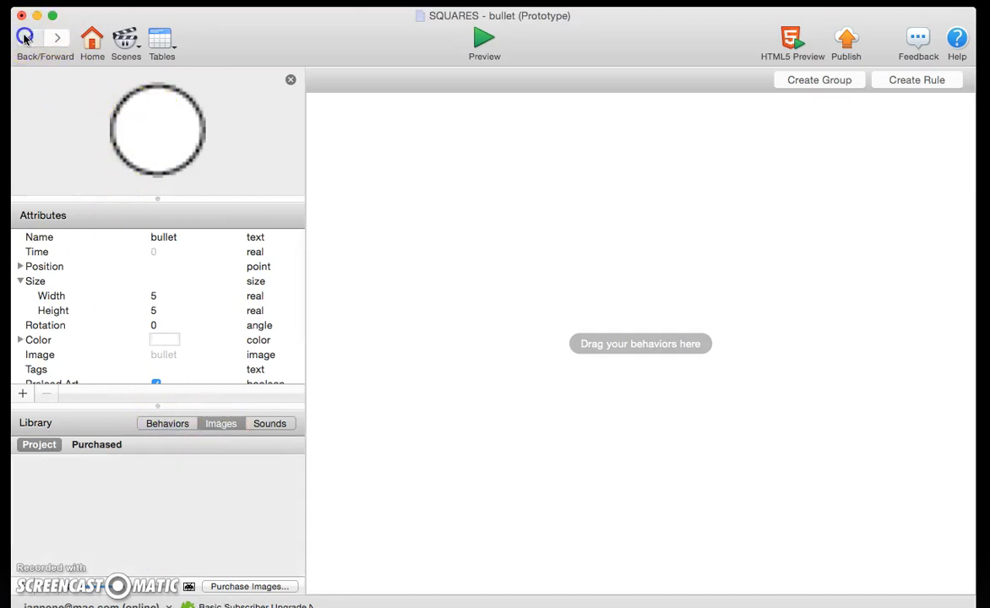
drag(69, 139, 732, 322)
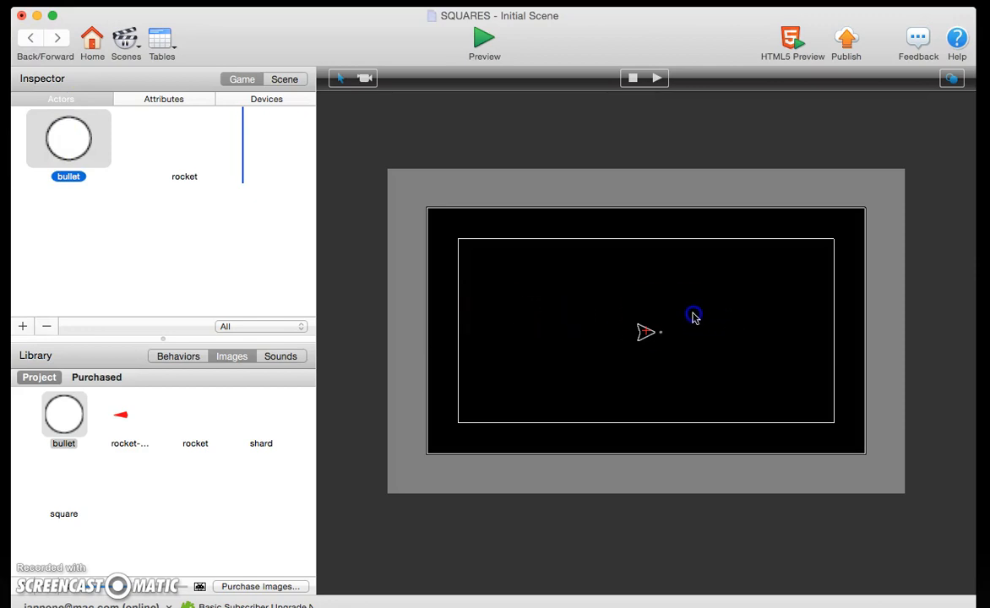
drag(695, 318, 119, 192)
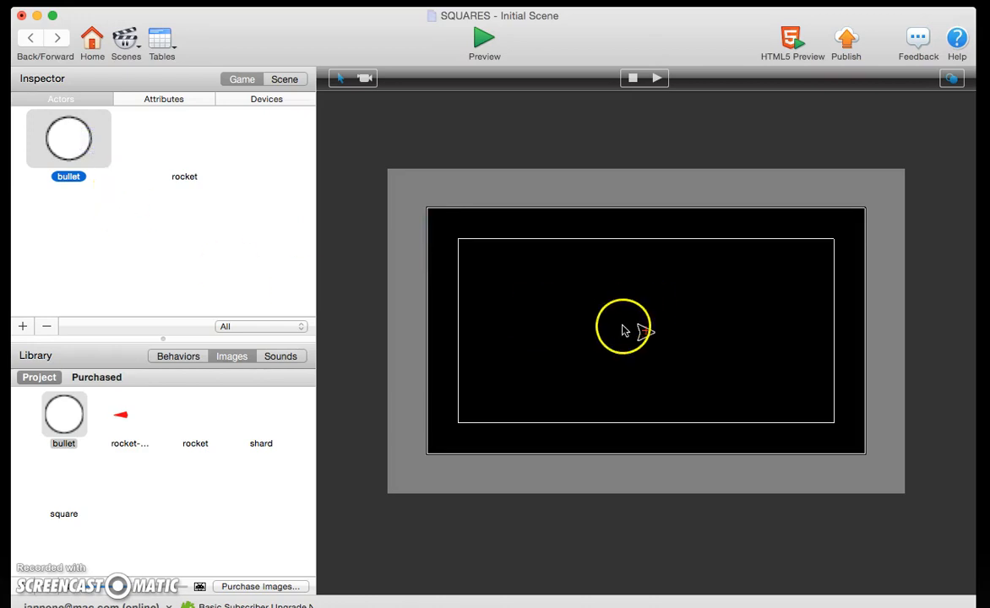
- Add a new rule to the rocket actor that triggers when the A key is down
double_click(174, 138)
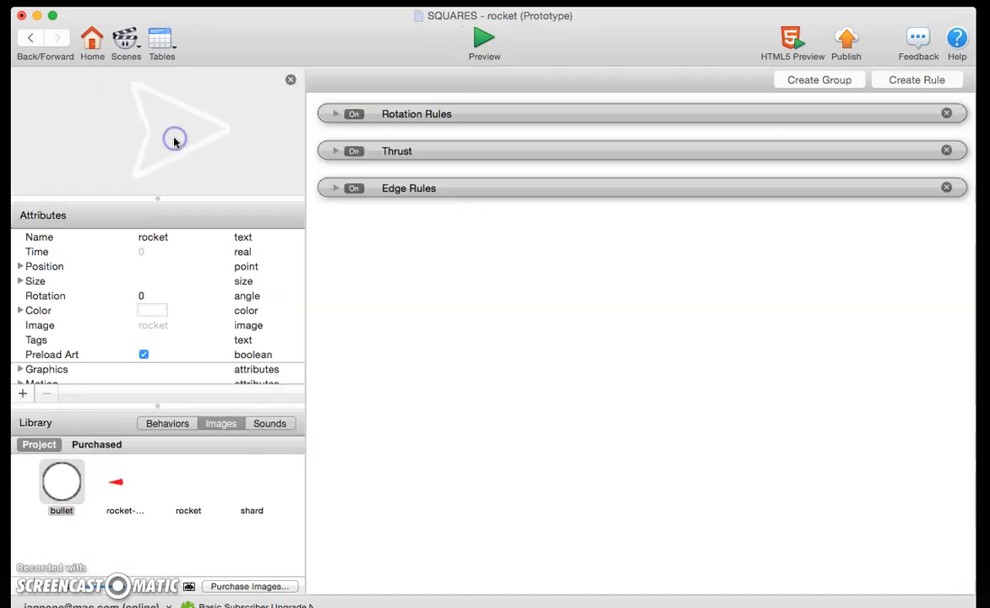
click(924, 80)
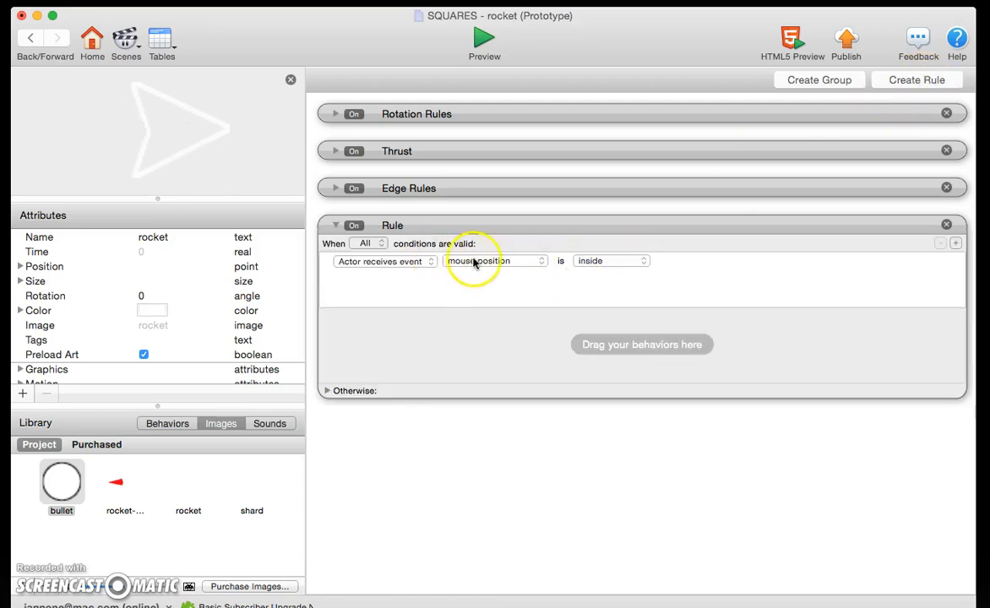
click(475, 261)
click(473, 310)
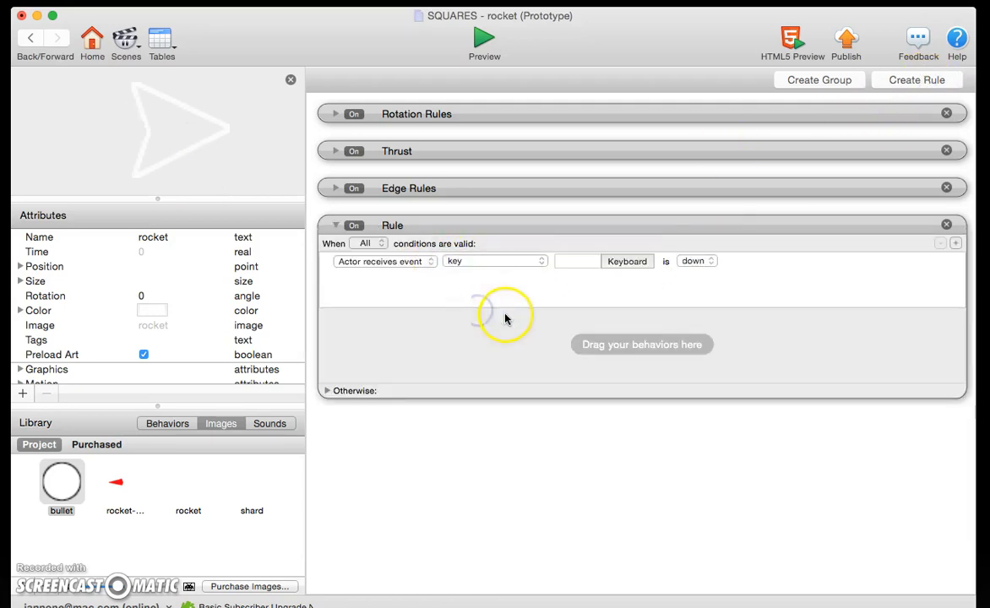
click(631, 262)
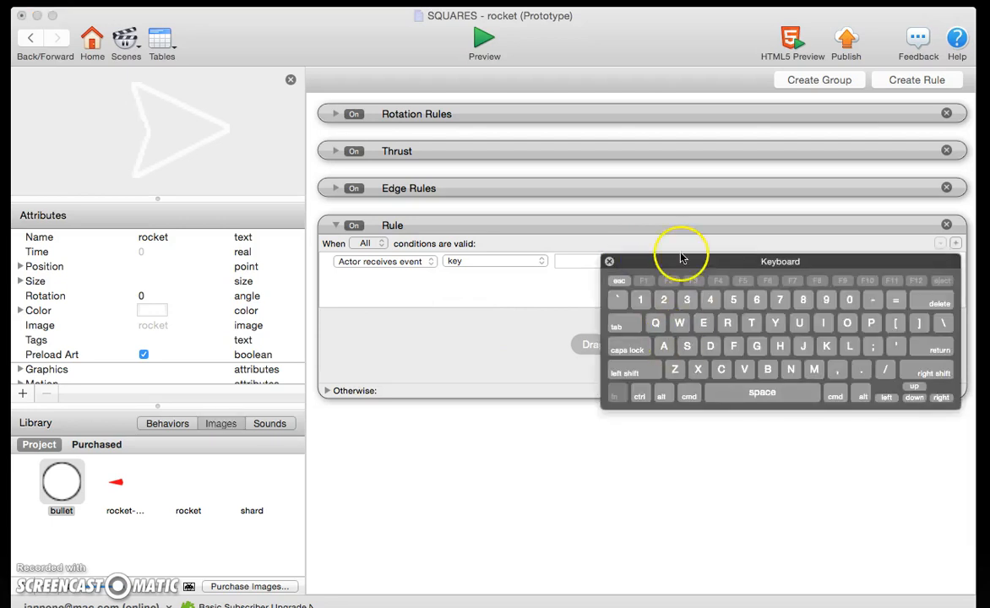
drag(675, 257, 635, 274)
click(625, 361)
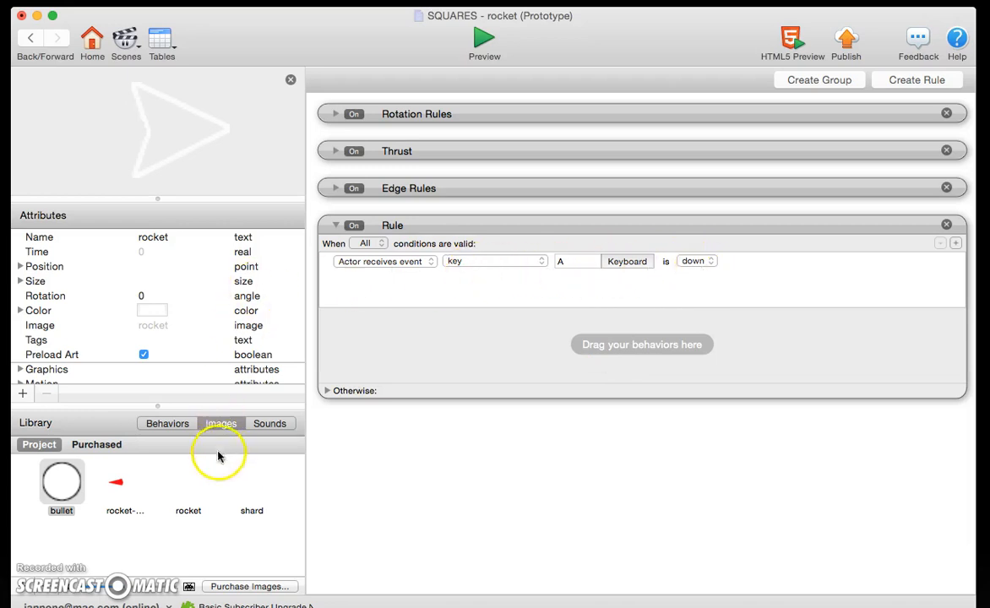
- Add a Spawn Actor behavior for the bullet to the A key rule, with a horizontal position of 10 relative to the actor
click(166, 423)
scroll(100, 529, down, 5)
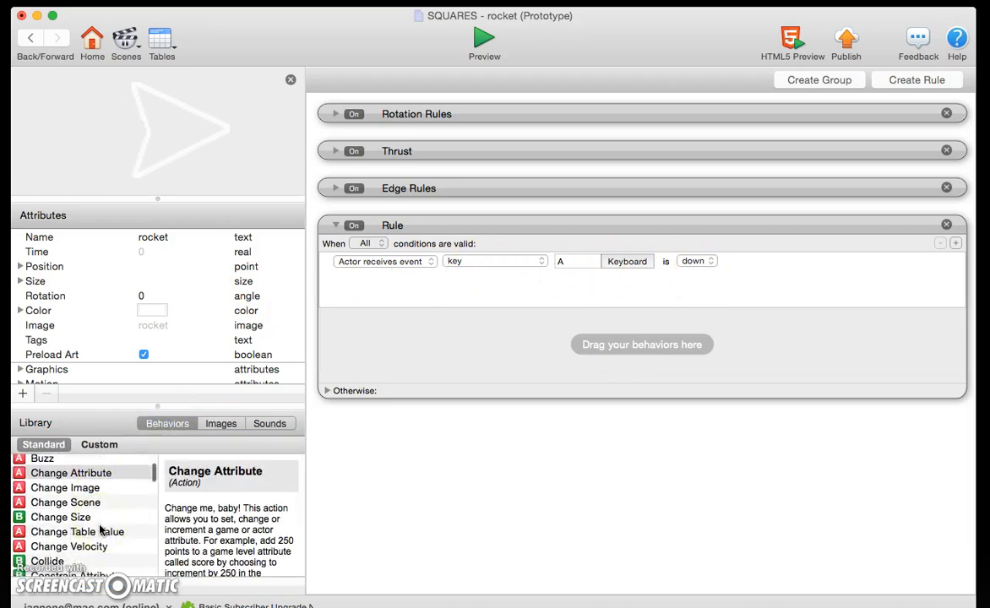
scroll(100, 529, down, 5)
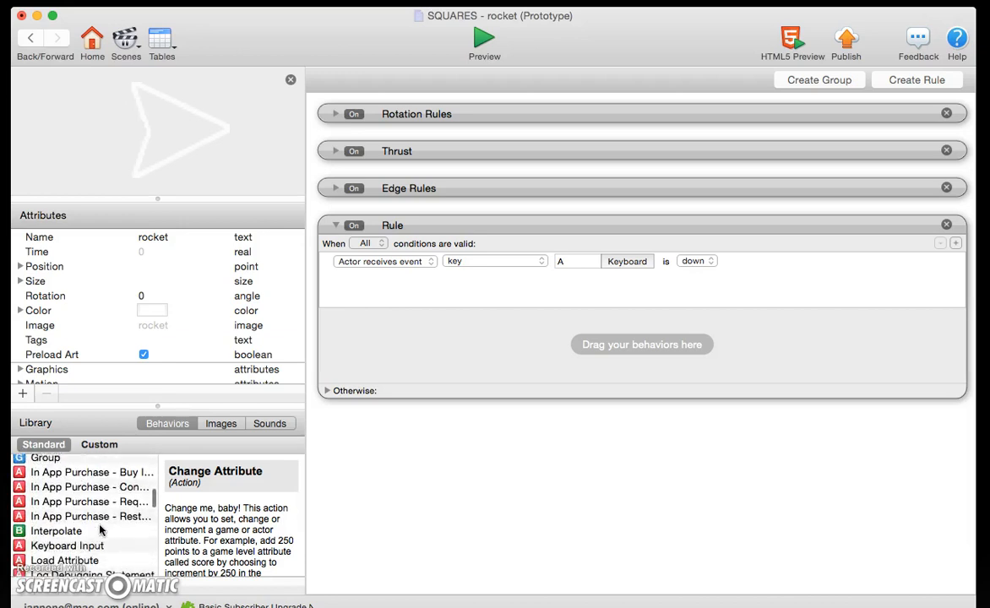
click(100, 526)
key(s)
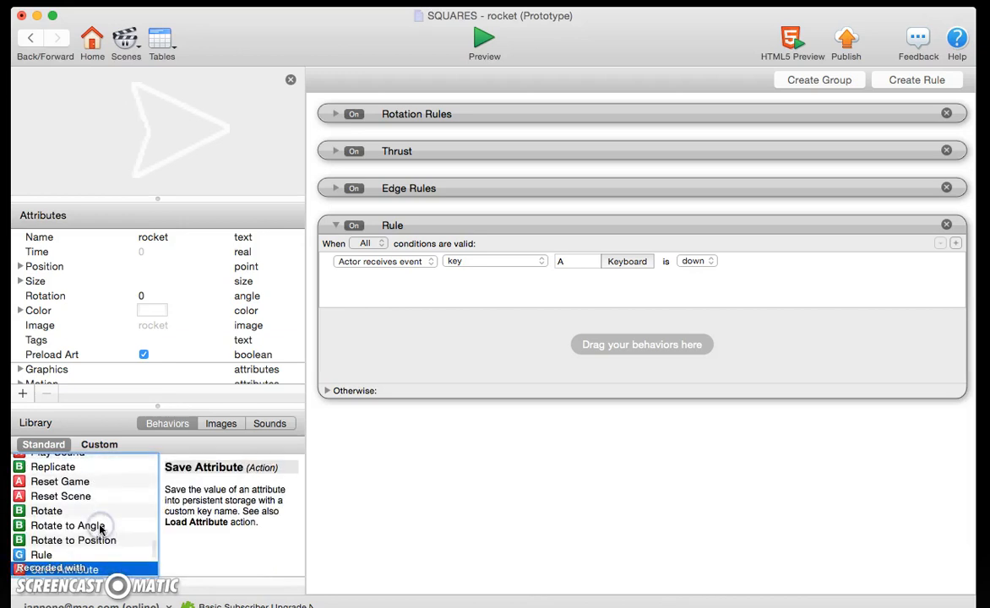
key(p)
drag(30, 568, 372, 351)
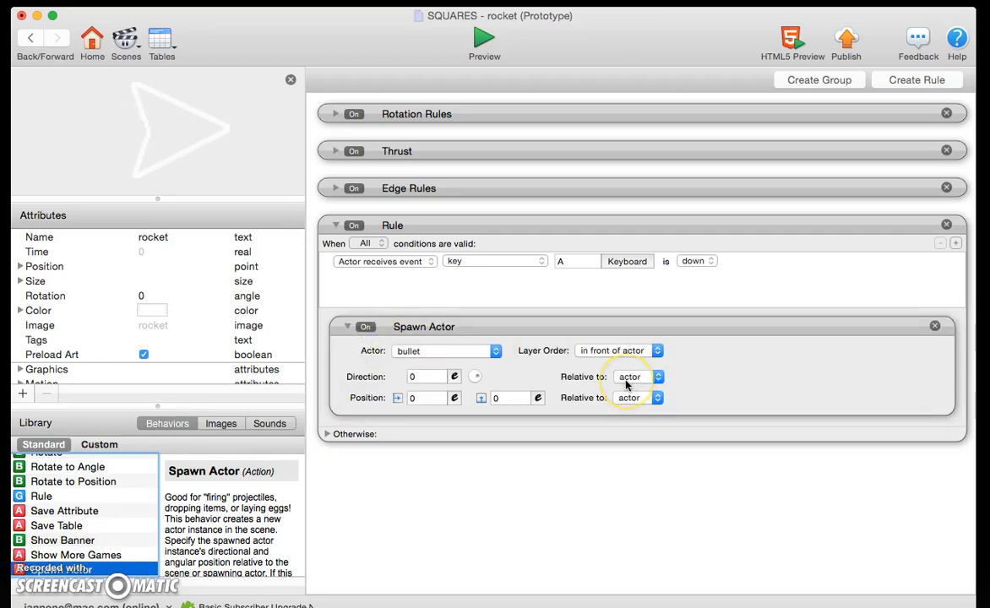
click(414, 397)
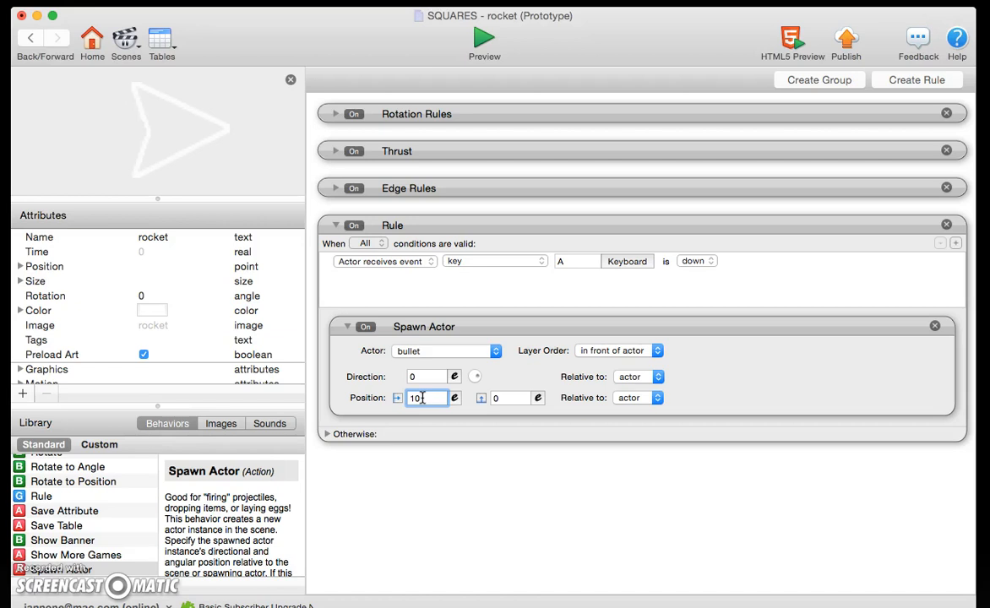
click(505, 404)
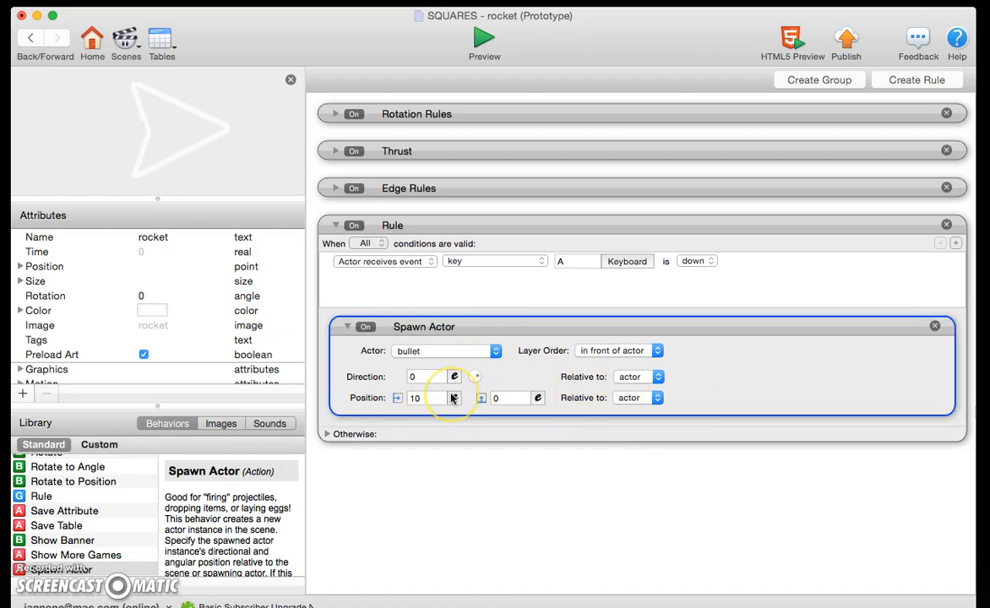
- Add a Move behavior to the bullet actor with a speed of 100, relative to the actor
click(31, 38)
double_click(60, 147)
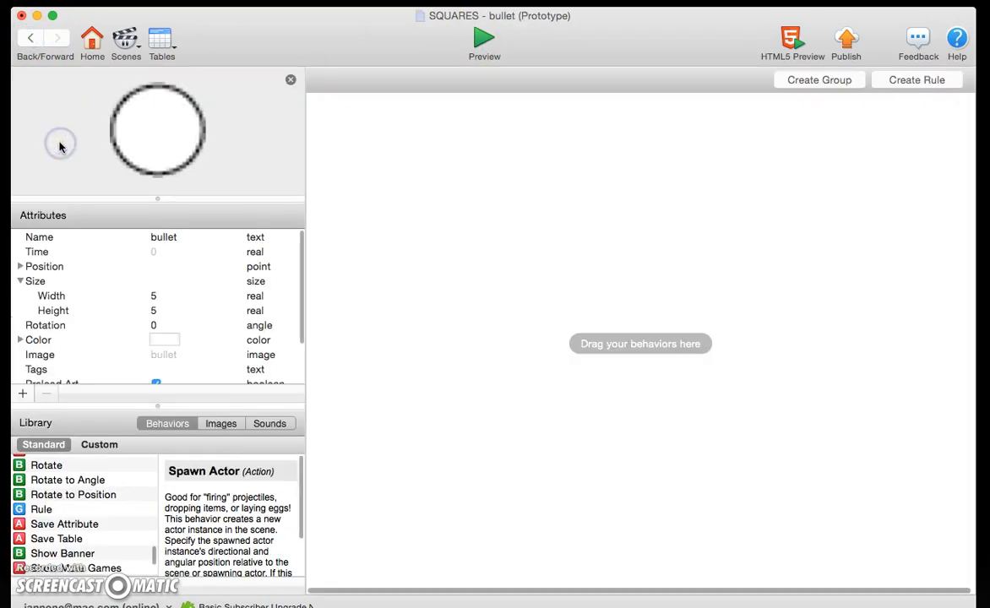
click(50, 540)
key(m)
drag(44, 463, 375, 329)
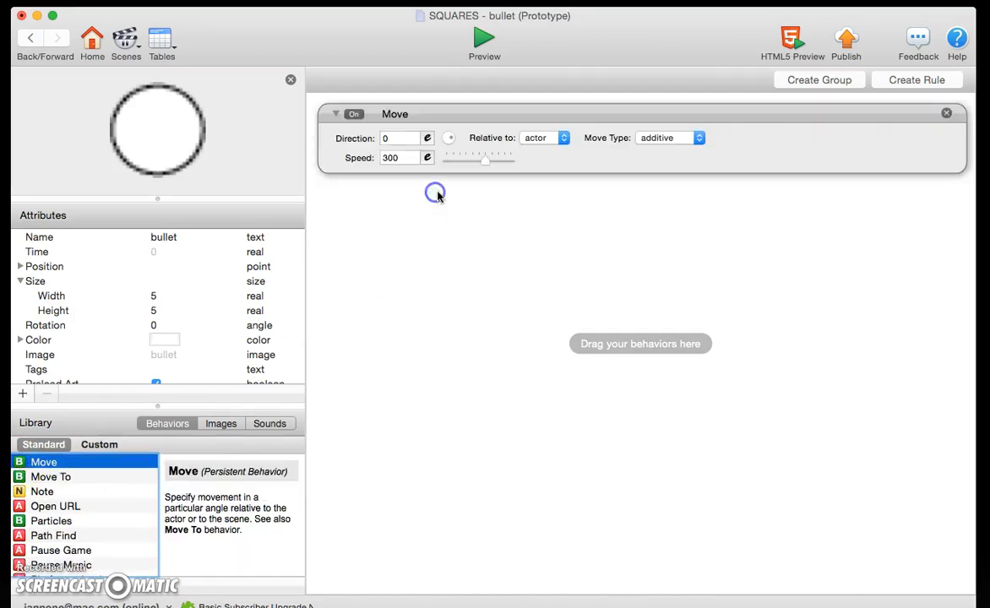
click(403, 159)
text(100)
click(534, 175)
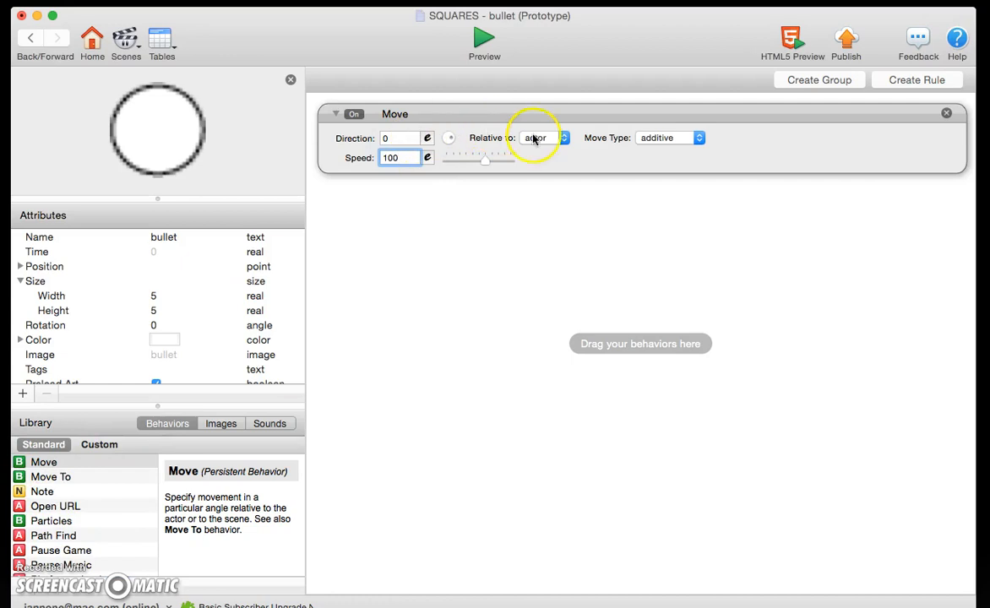
click(409, 145)
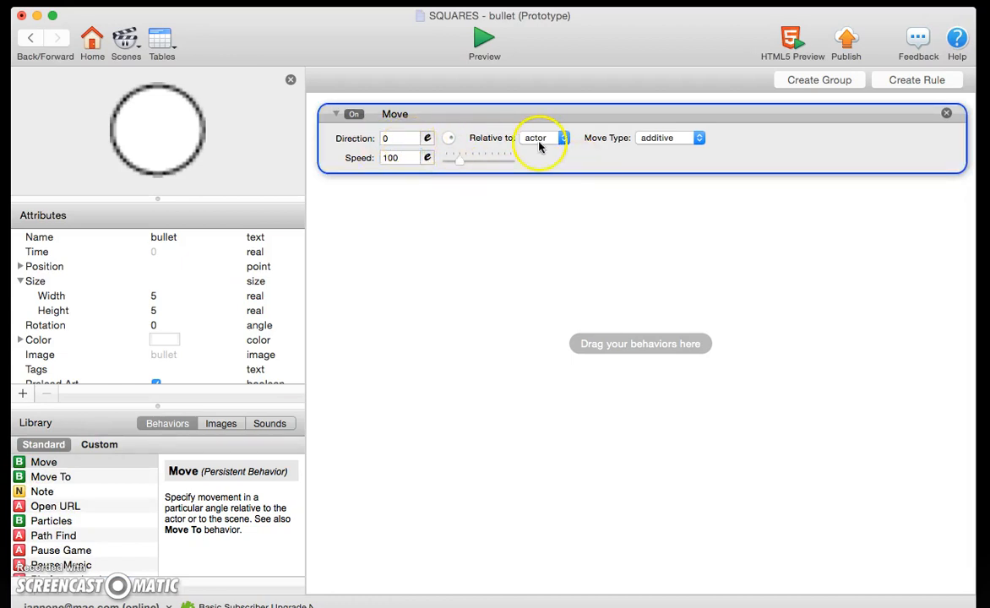
- Preview the game to check where the bullets leave the rocket when fired
click(483, 42)
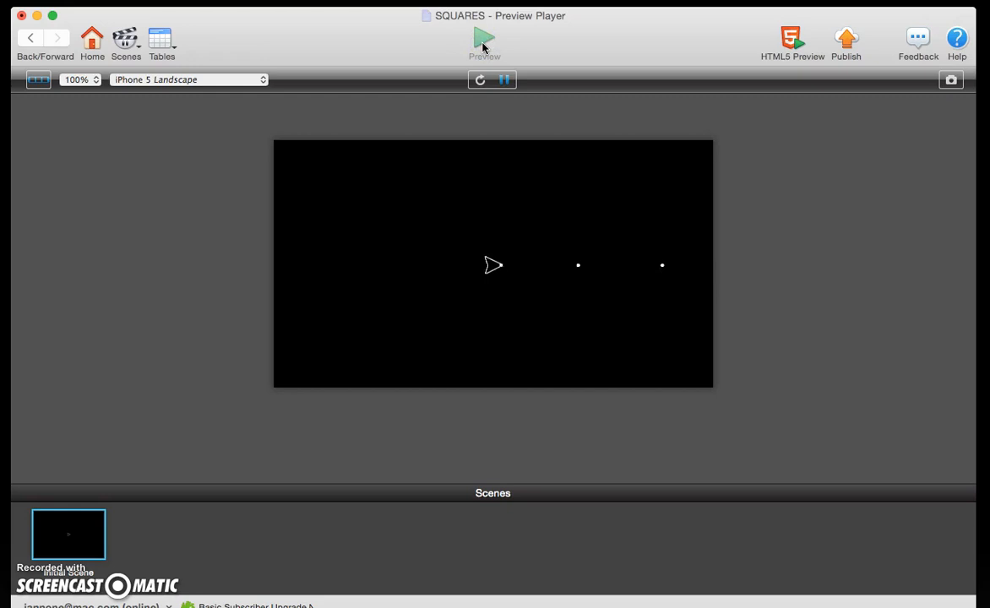
click(495, 269)
click(58, 42)
- Set the horizontal position of the rocket's Spawn Actor behavior to 15
click(30, 38)
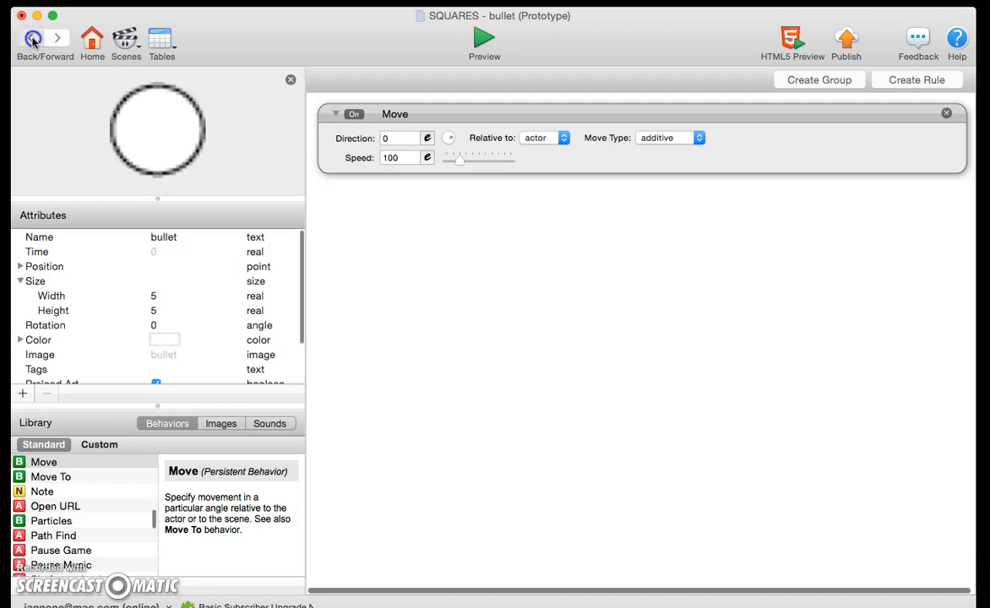
click(177, 143)
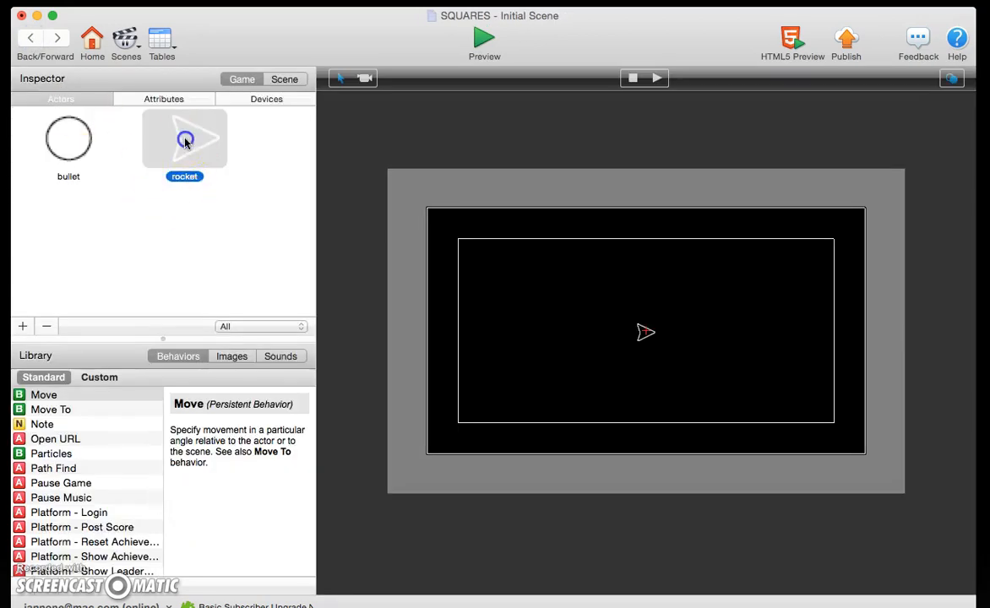
double_click(185, 135)
double_click(424, 399)
text(15)
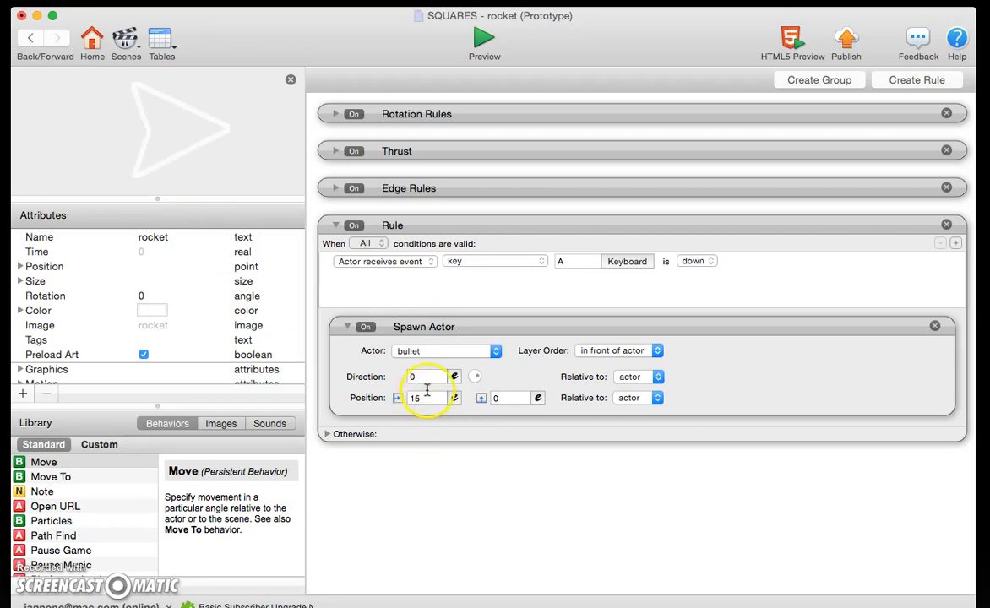
- Preview the game to test firing bullets with the new spawn position, and return to the rocket's rules
click(485, 38)
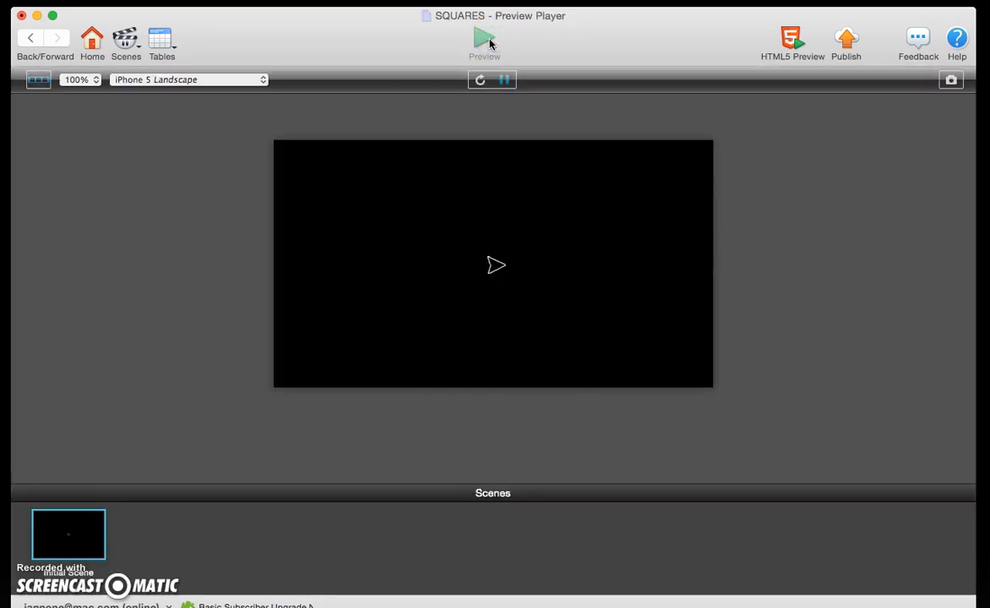
mouse_move(508, 272)
mouse_down()
mouse_move(531, 281)
mouse_move(539, 271)
mouse_up()
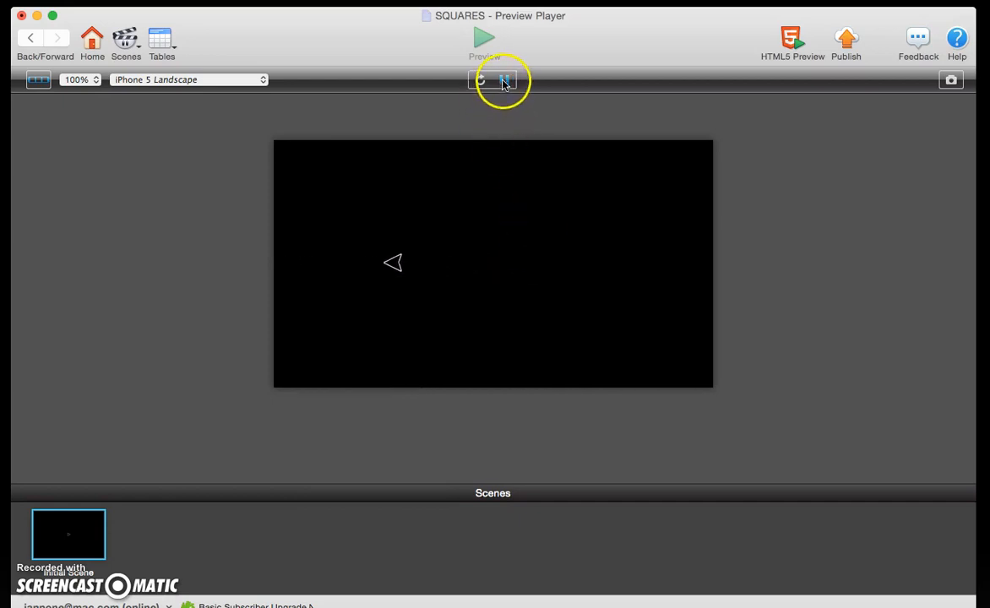
click(31, 38)
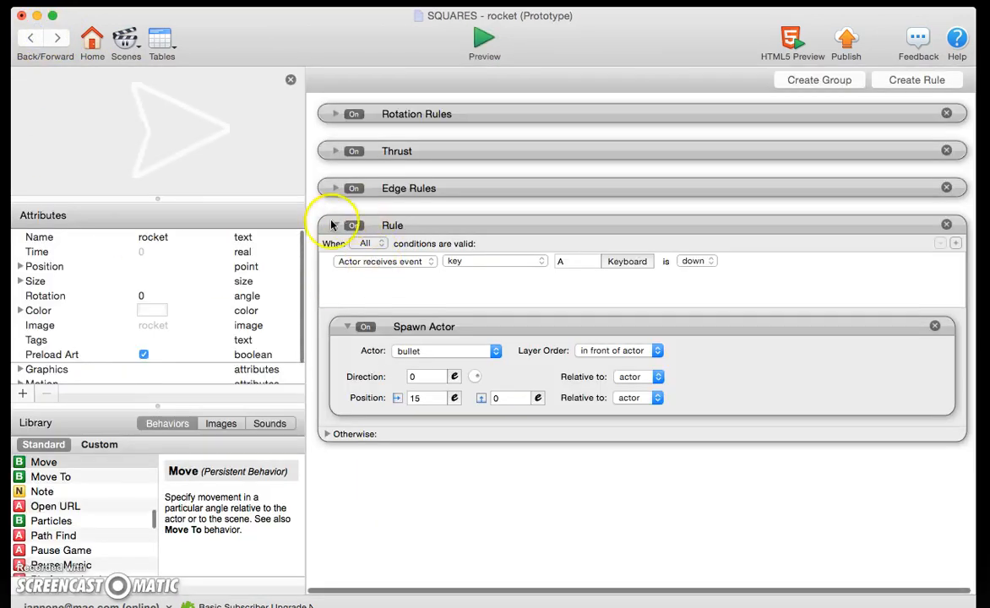
- Rename the A key rule as Fire Bullet and collapse it
double_click(394, 226)
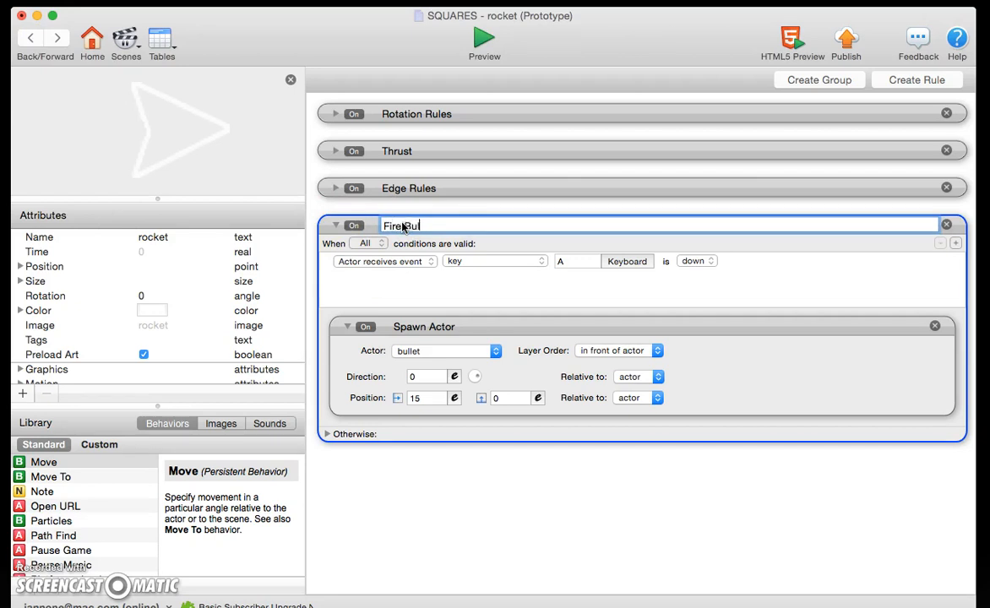
click(478, 485)
click(335, 225)
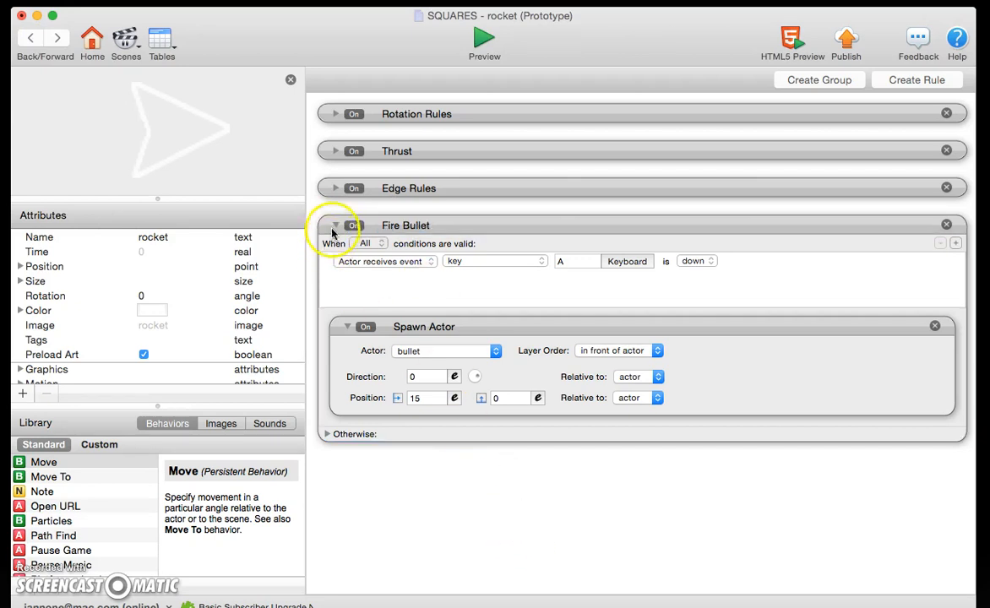
click(532, 76)
click(498, 231)
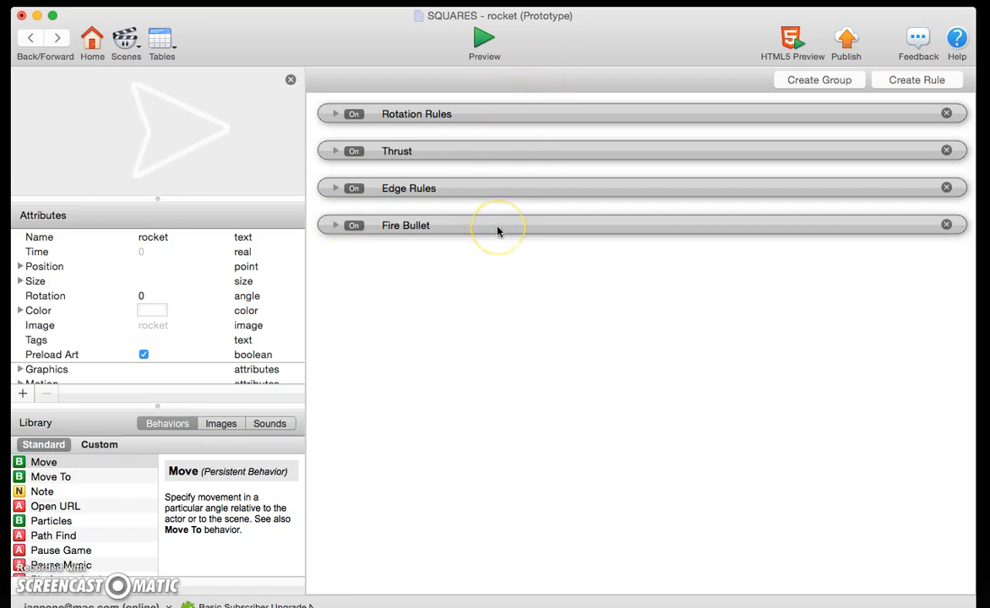
- Review the rocket's Rotation Rules group and Thrust rule, collapsing the Accelerate and both Change Image behaviors inside Thrust
click(335, 115)
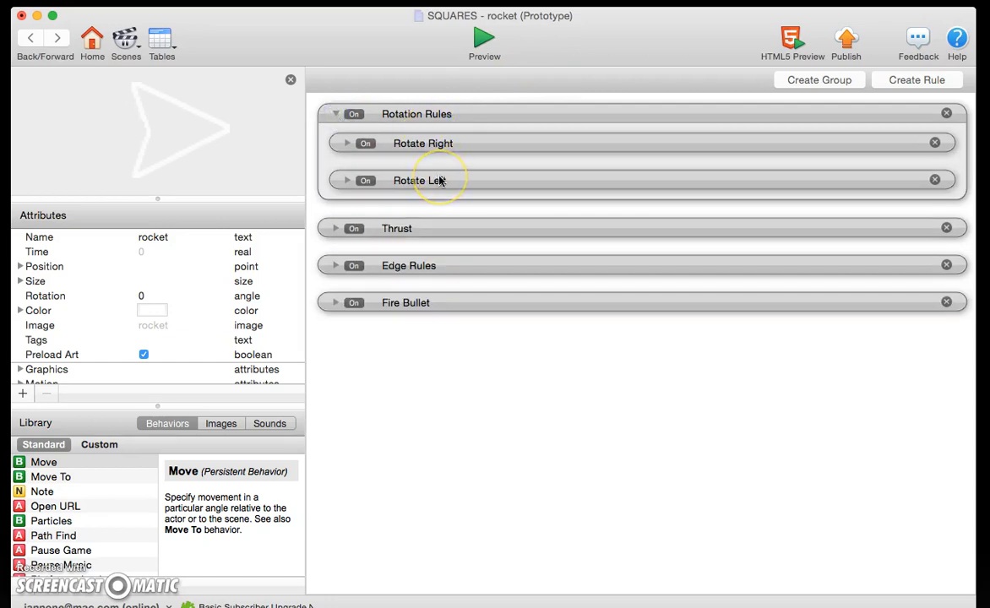
click(336, 113)
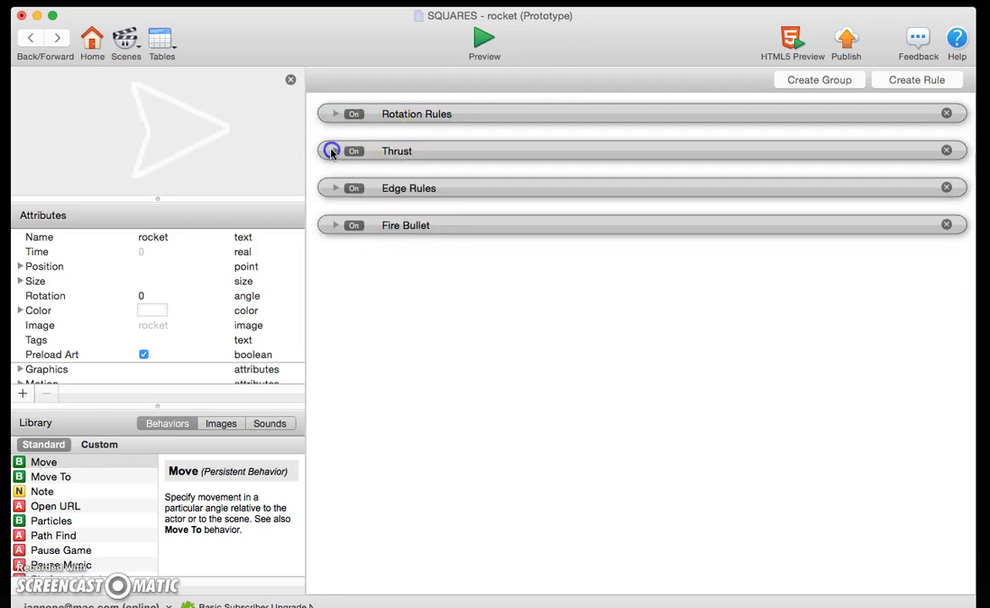
click(334, 151)
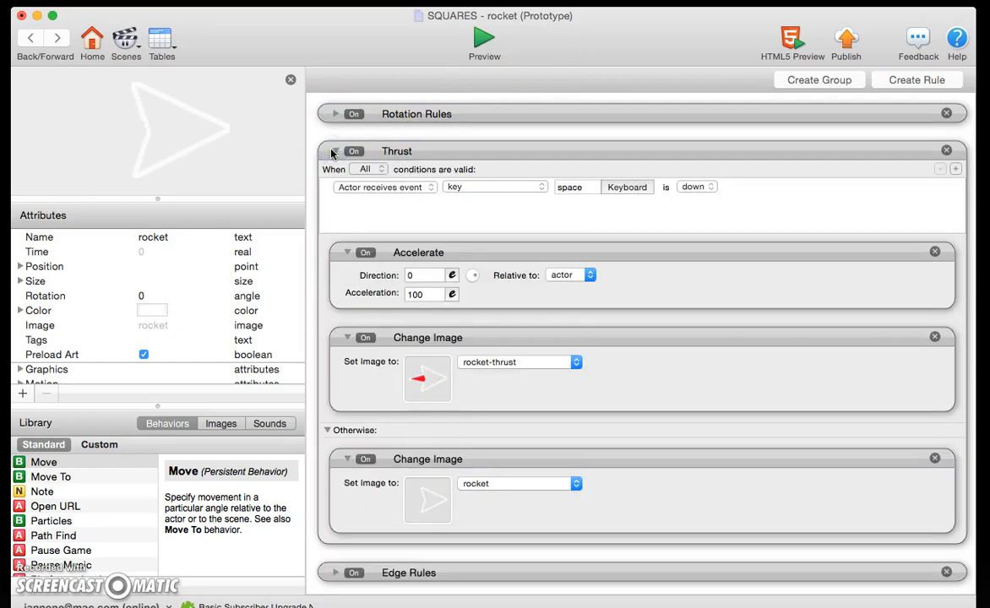
click(347, 252)
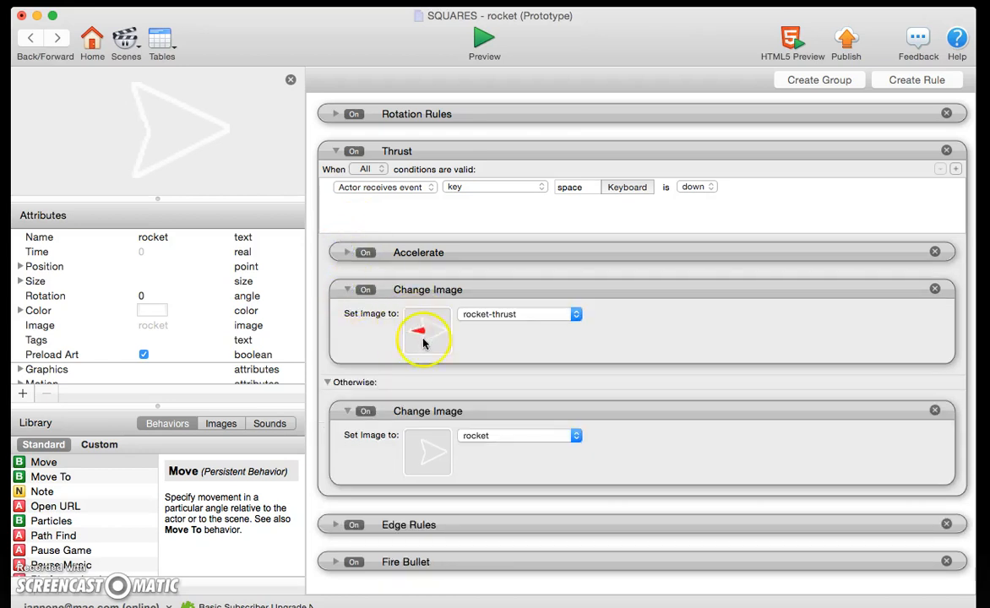
click(347, 289)
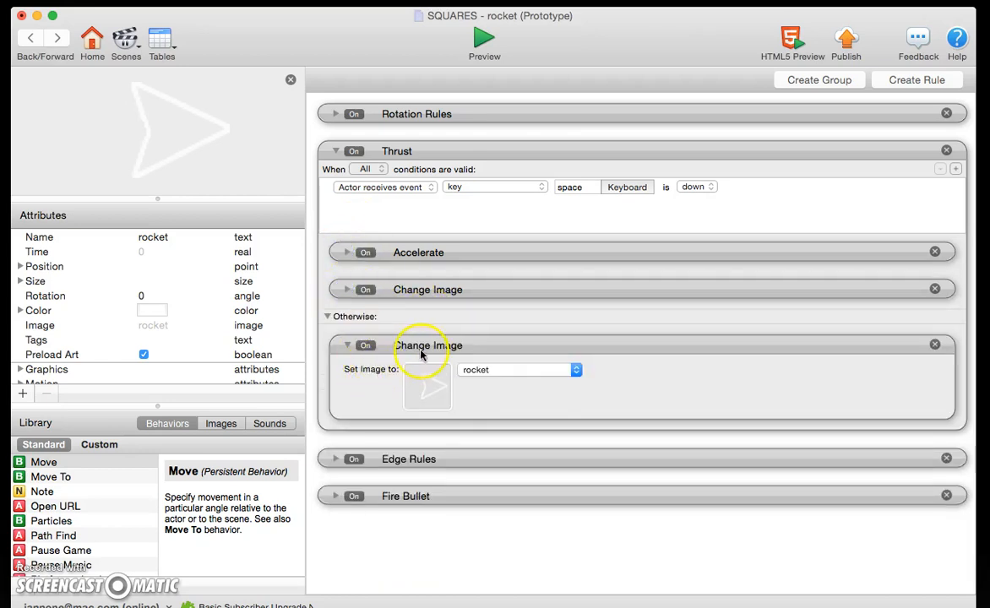
click(327, 316)
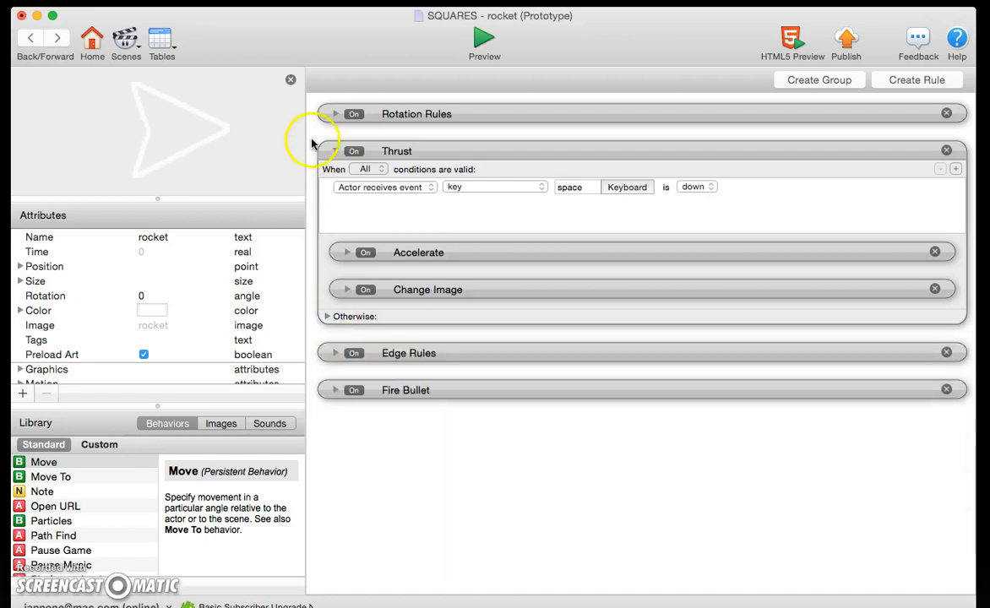
click(327, 316)
click(347, 345)
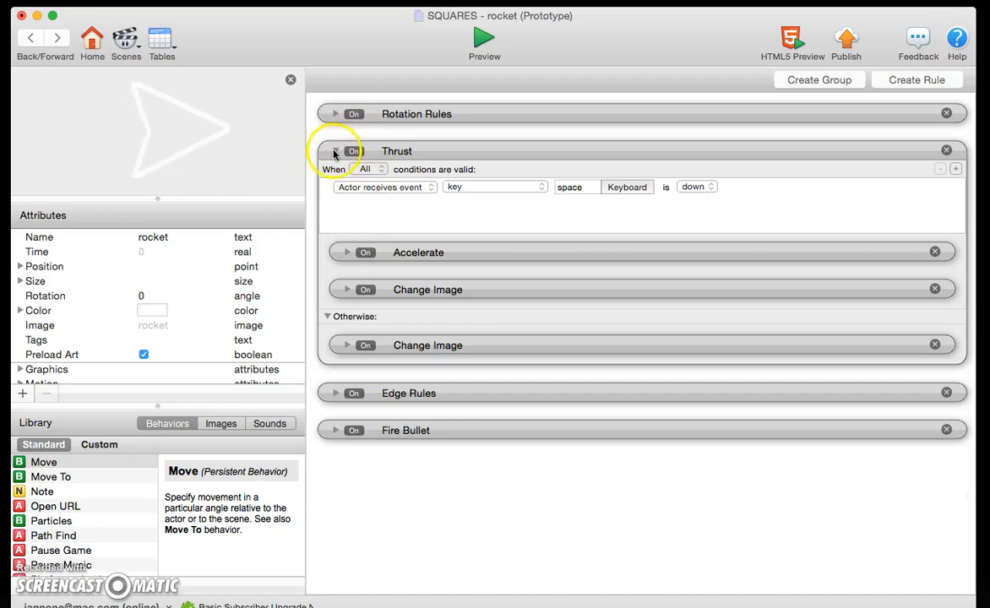
click(334, 151)
- Review the contents of the rocket's Edge Rules group and Fire Bullet rule, leaving both collapsed
click(335, 189)
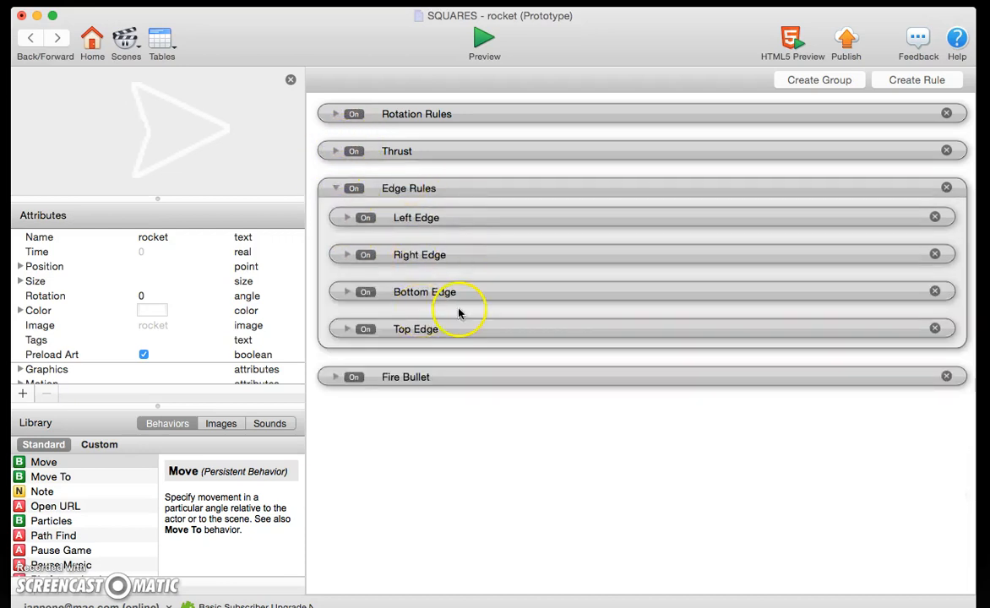
click(334, 189)
click(335, 226)
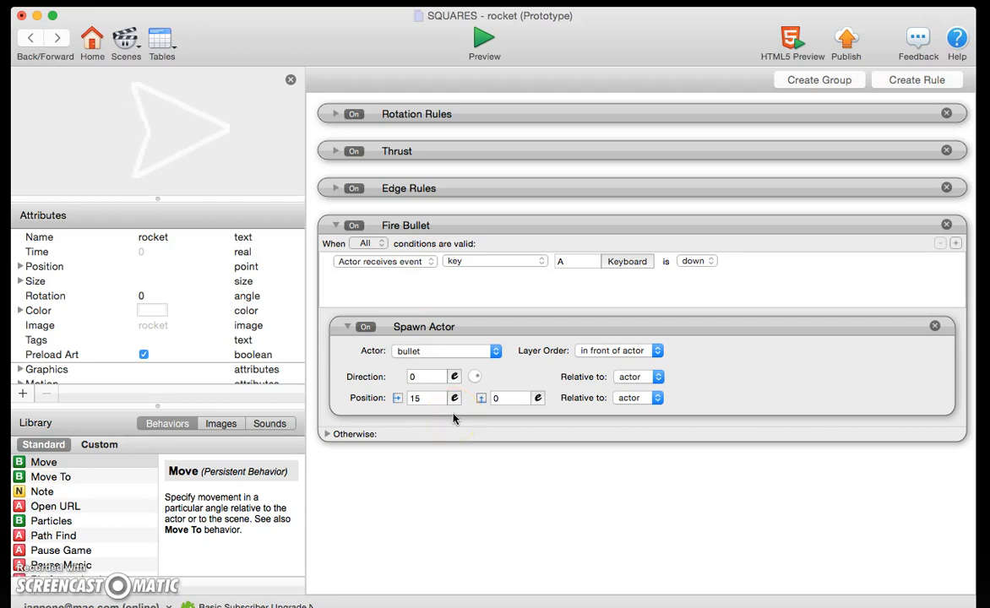
click(335, 225)
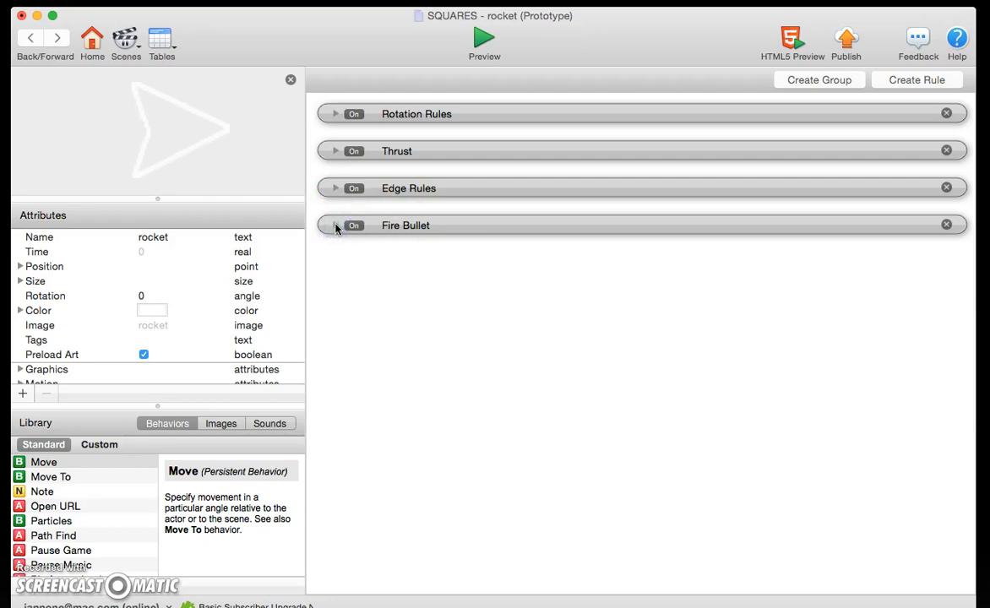
click(404, 370)
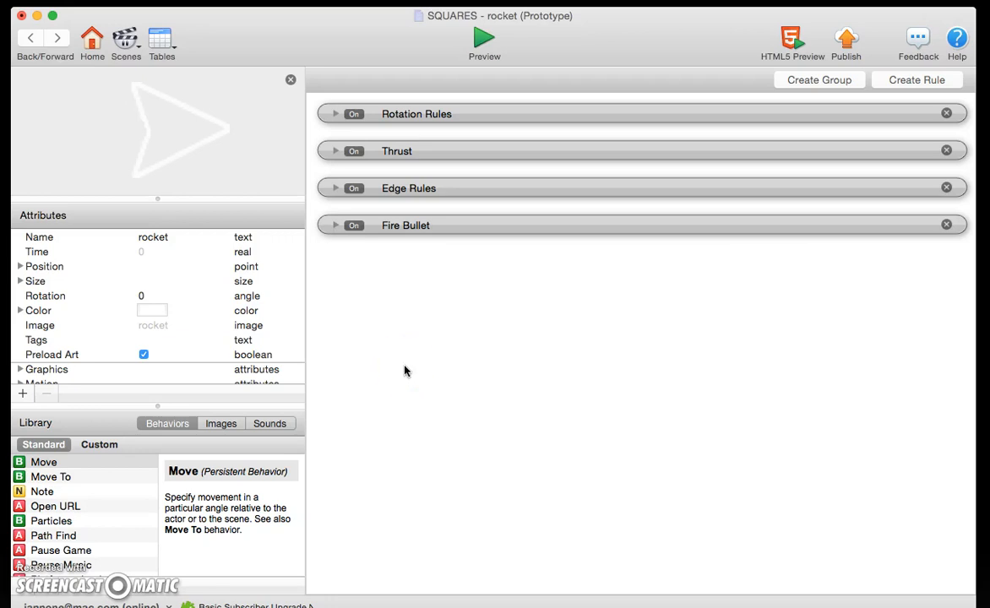